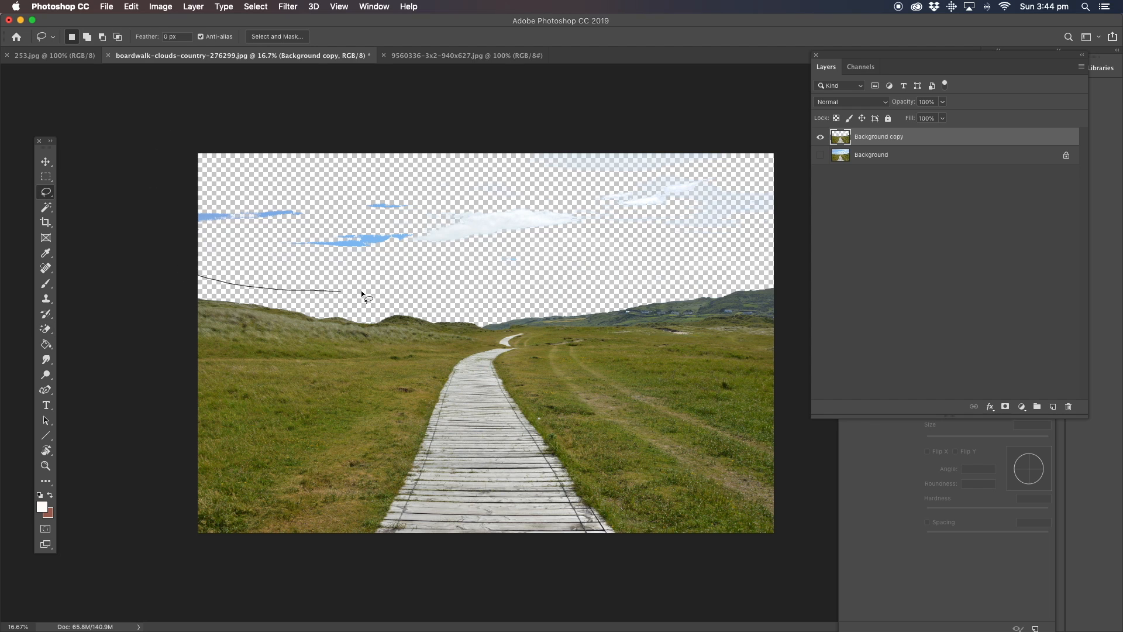
Lasso the leftover clouds above the horizon on the Background copy layer, delete them, and clear the selection
mouse_move(566, 289)
mouse_down()
mouse_move(783, 253)
mouse_move(527, 88)
mouse_move(174, 108)
mouse_up()
key(Delete)
key(super+d)
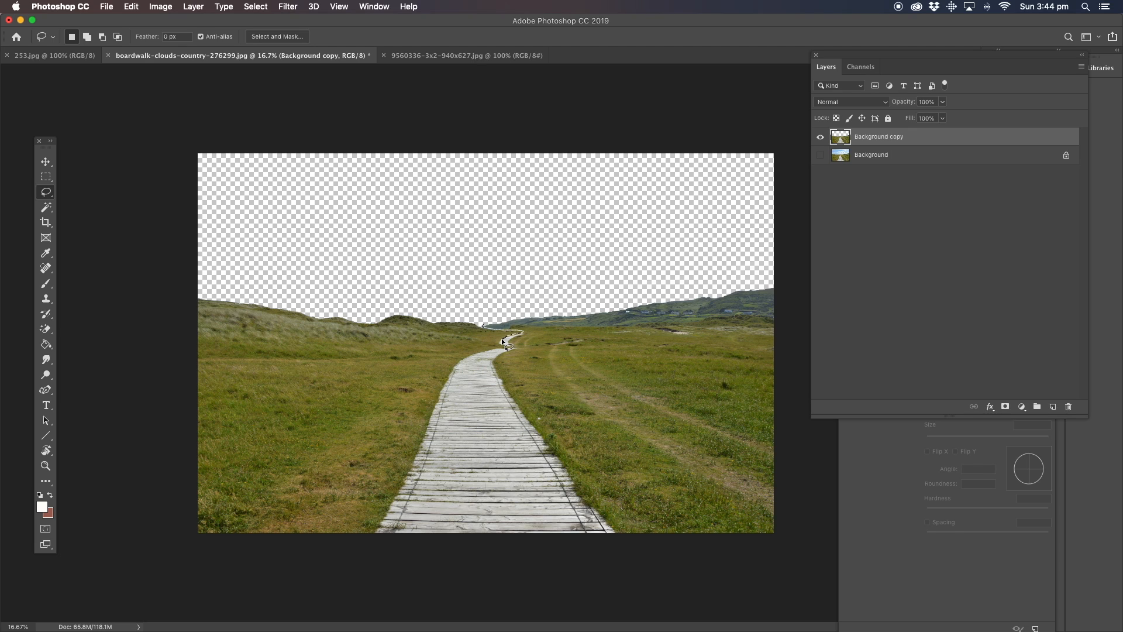
Cut the landscape's left half along the middle of the boardwalk, paste it as a new layer, and align it back in its original place
mouse_move(477, 450)
mouse_down()
mouse_move(473, 561)
mouse_move(234, 588)
mouse_move(128, 575)
mouse_move(93, 465)
mouse_move(113, 319)
mouse_move(198, 264)
mouse_move(336, 273)
mouse_move(465, 298)
mouse_up()
key(super+x)
key(super+v)
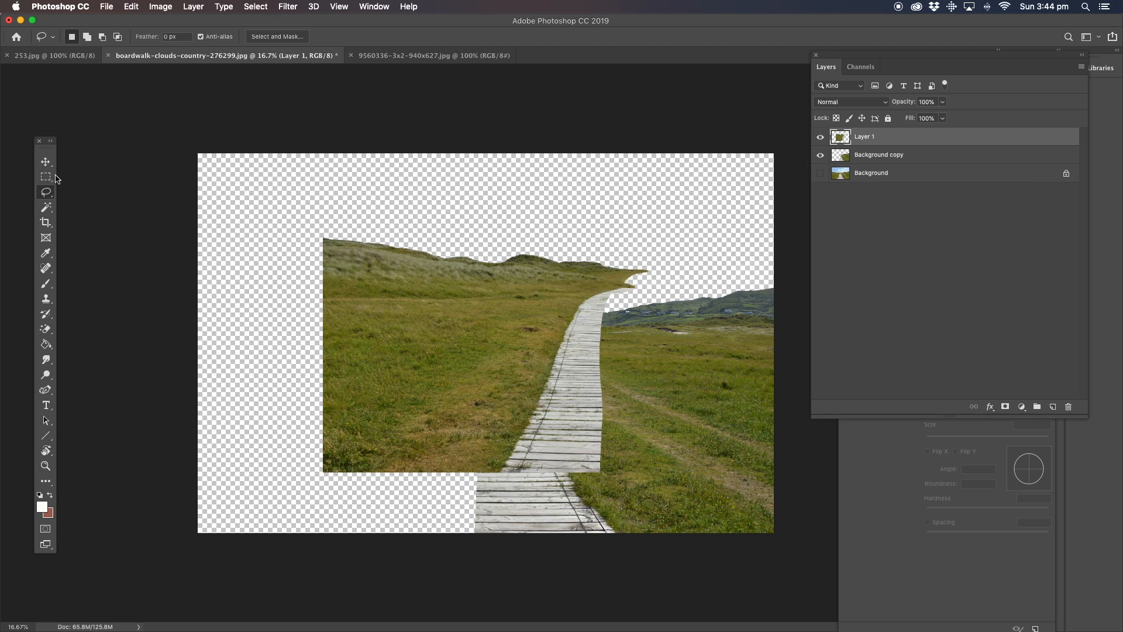
click(45, 164)
drag(462, 293, 338, 359)
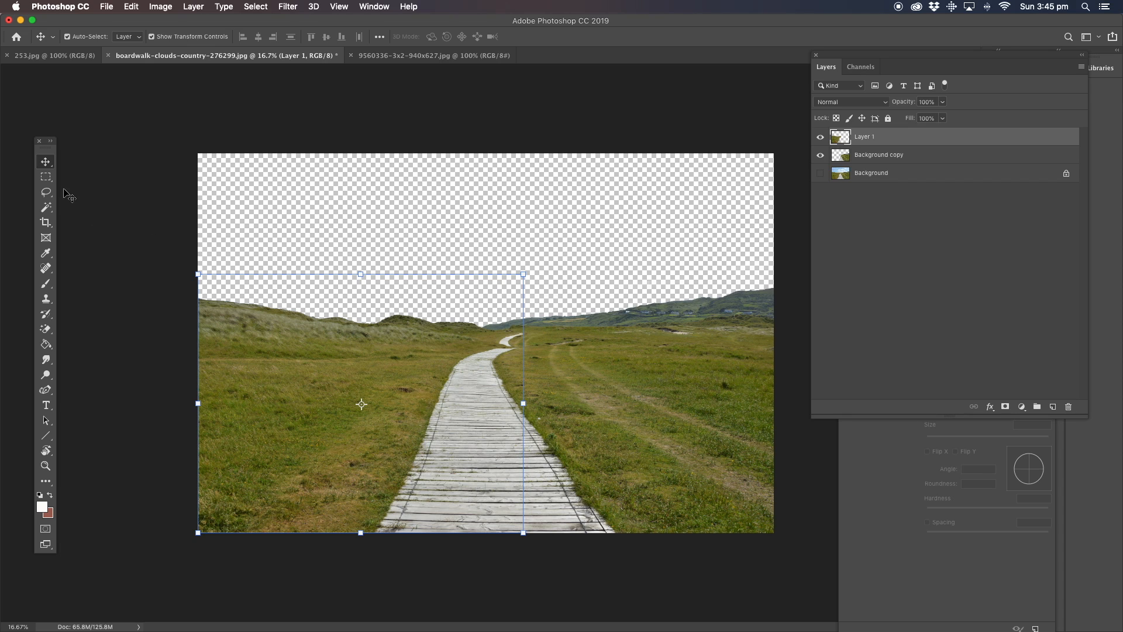
Warp the left half on Layer 1 so its inner upper corner bends up into a steep hill, and apply the warp
click(131, 7)
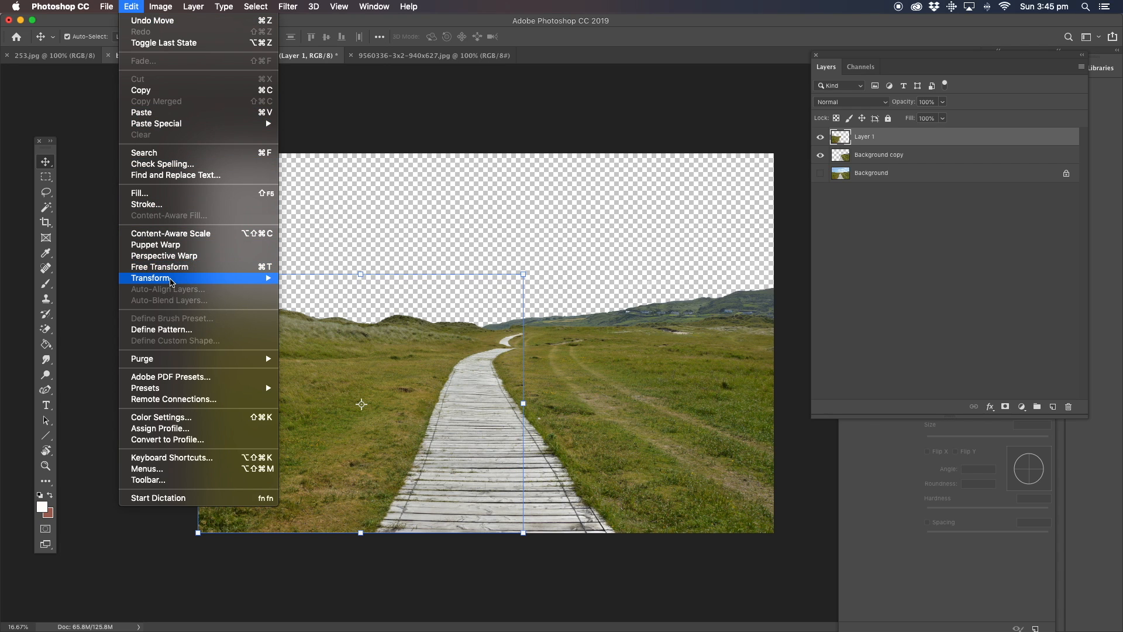
mouse_move(202, 281)
click(318, 351)
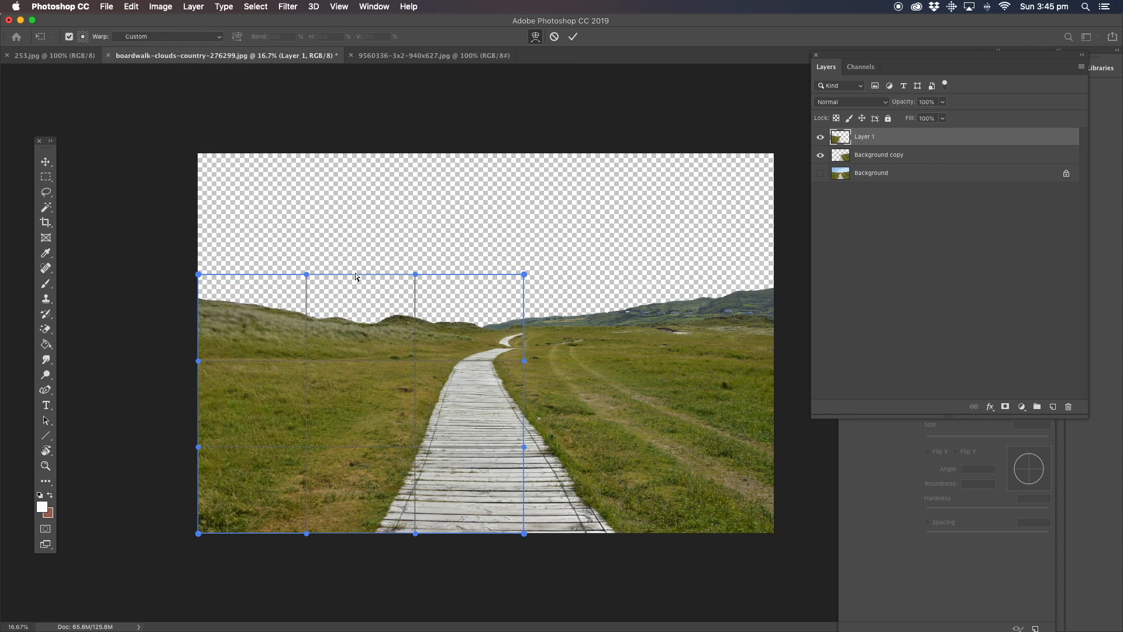
drag(524, 274, 295, 16)
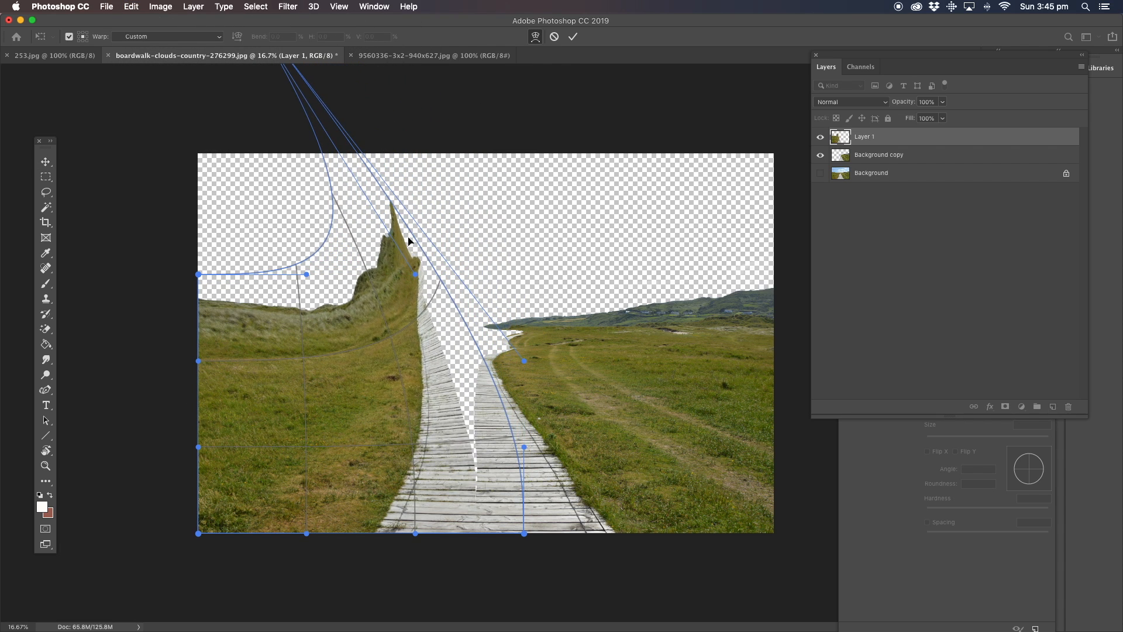
drag(360, 295, 403, 158)
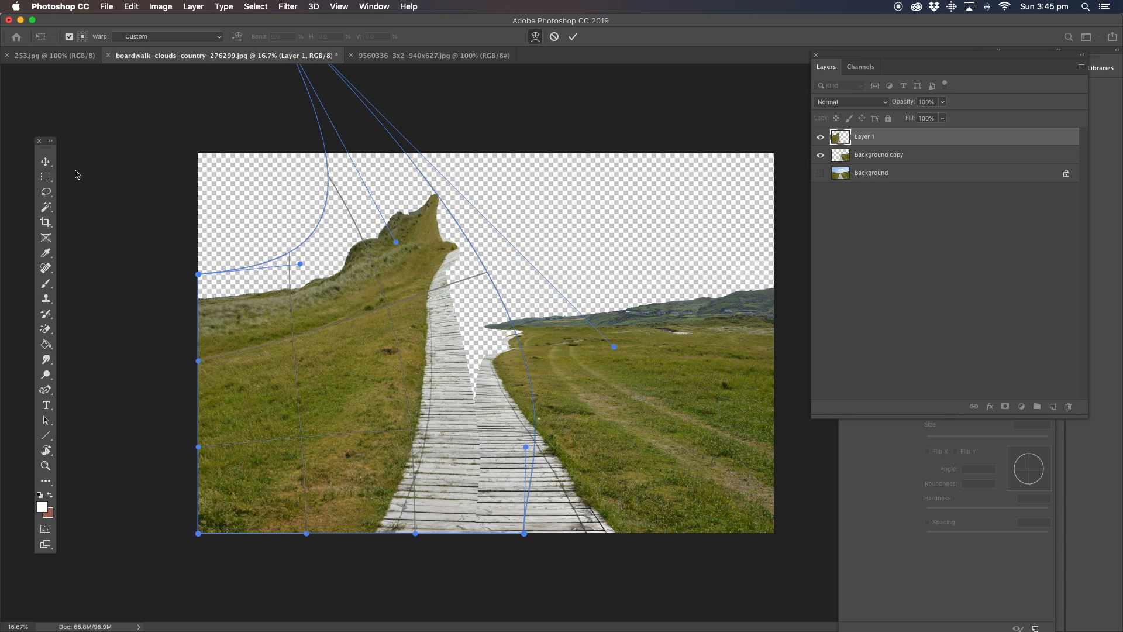
click(46, 177)
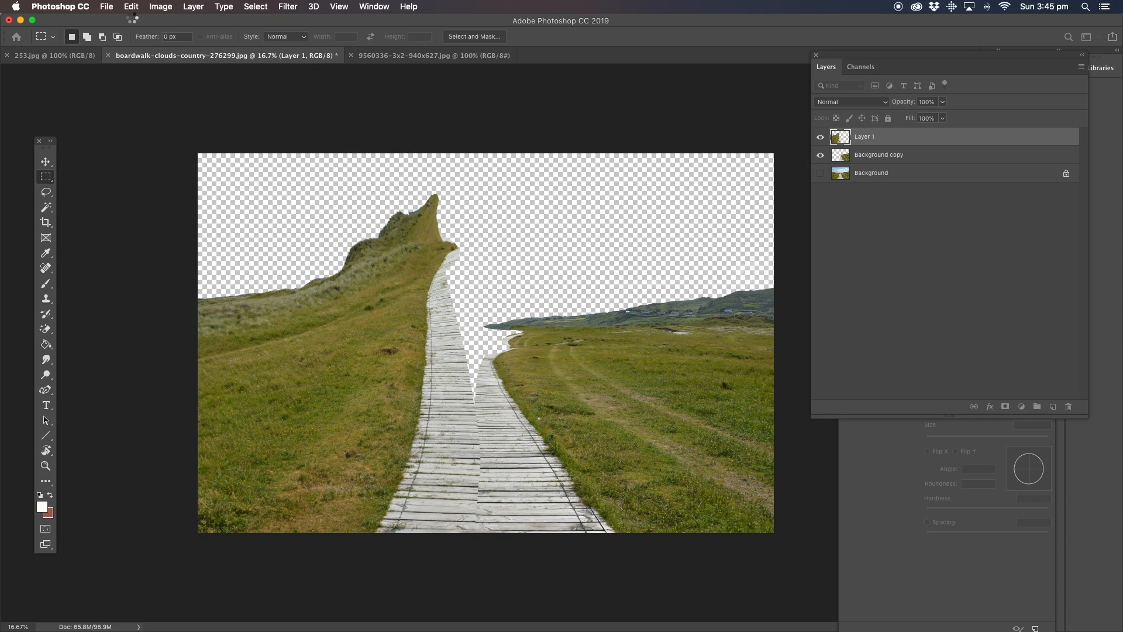
Warp Layer 1 a second time, pulling its peak higher and further left away from the boardwalk's split, and apply it
click(131, 7)
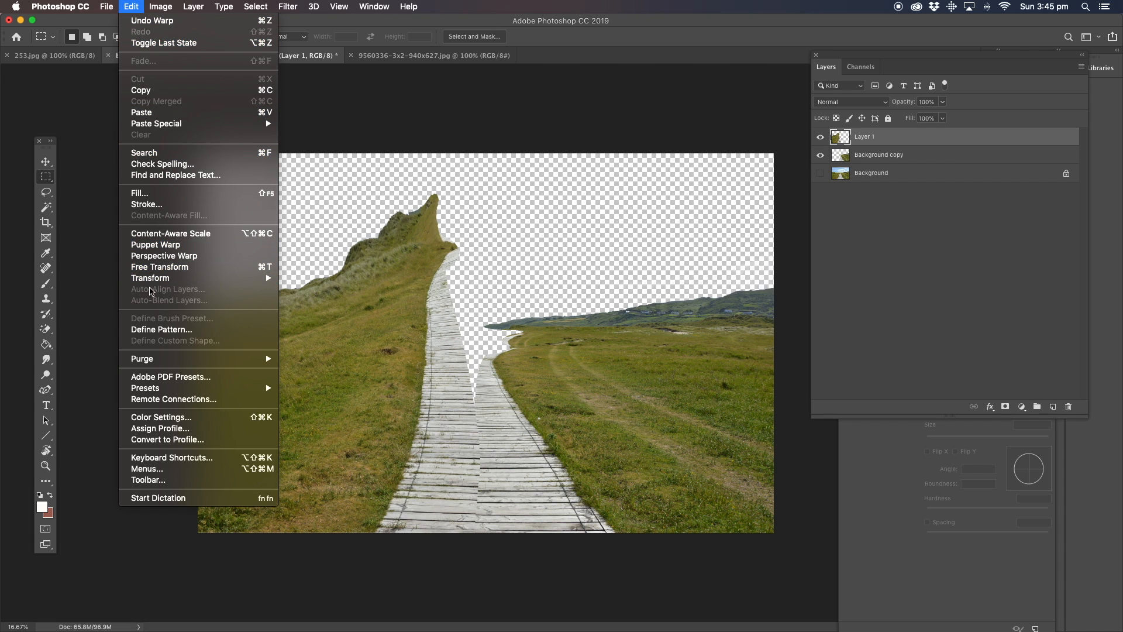
mouse_move(170, 277)
click(327, 349)
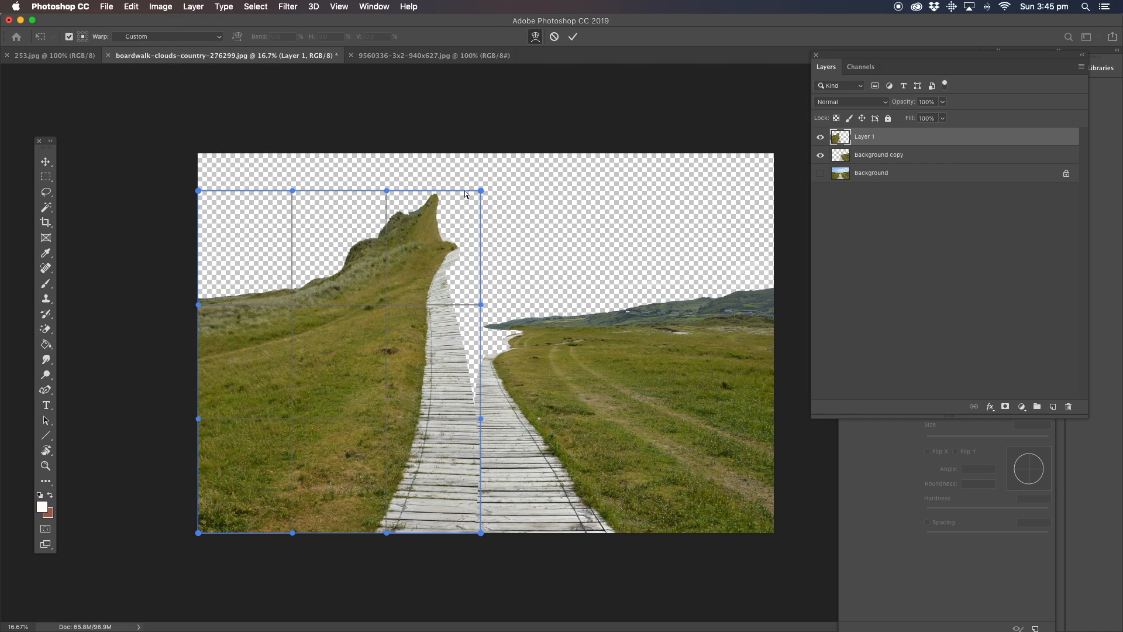
drag(481, 191, 420, 120)
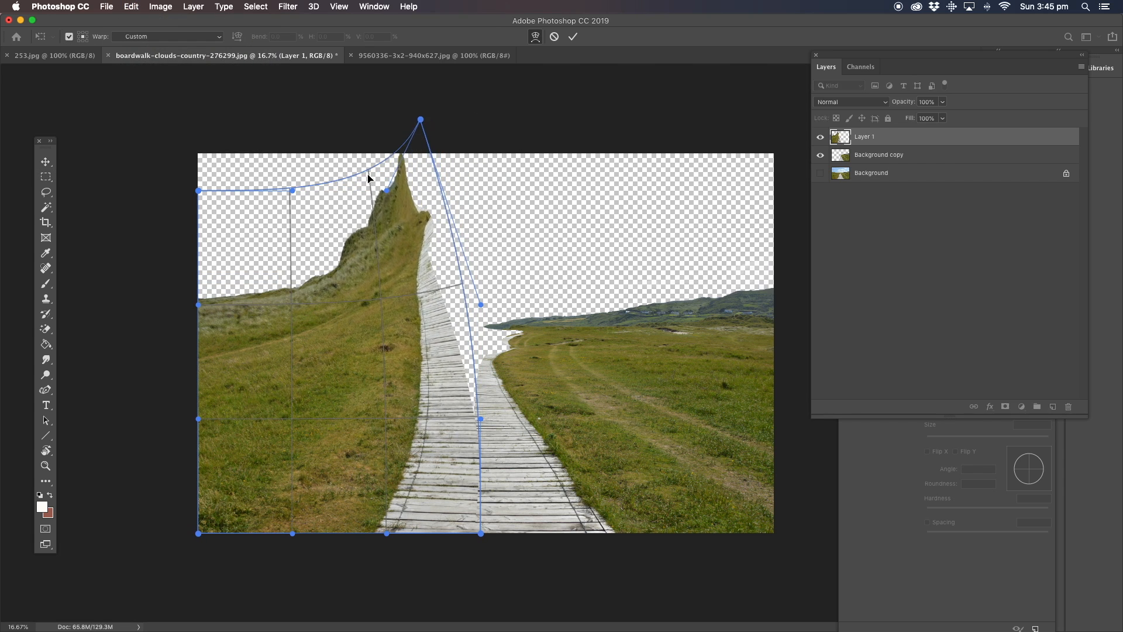
drag(374, 188, 340, 202)
drag(420, 120, 370, 97)
click(47, 178)
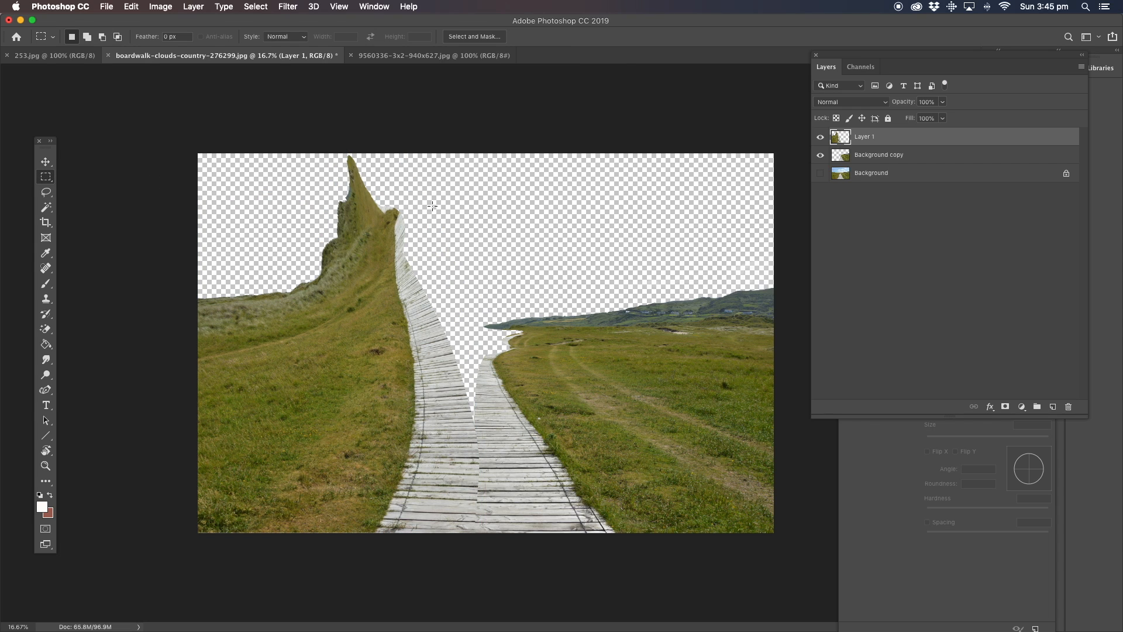
Warp the right half on the Background copy layer so its inner upper corner curves up and to the right, and apply it
click(879, 154)
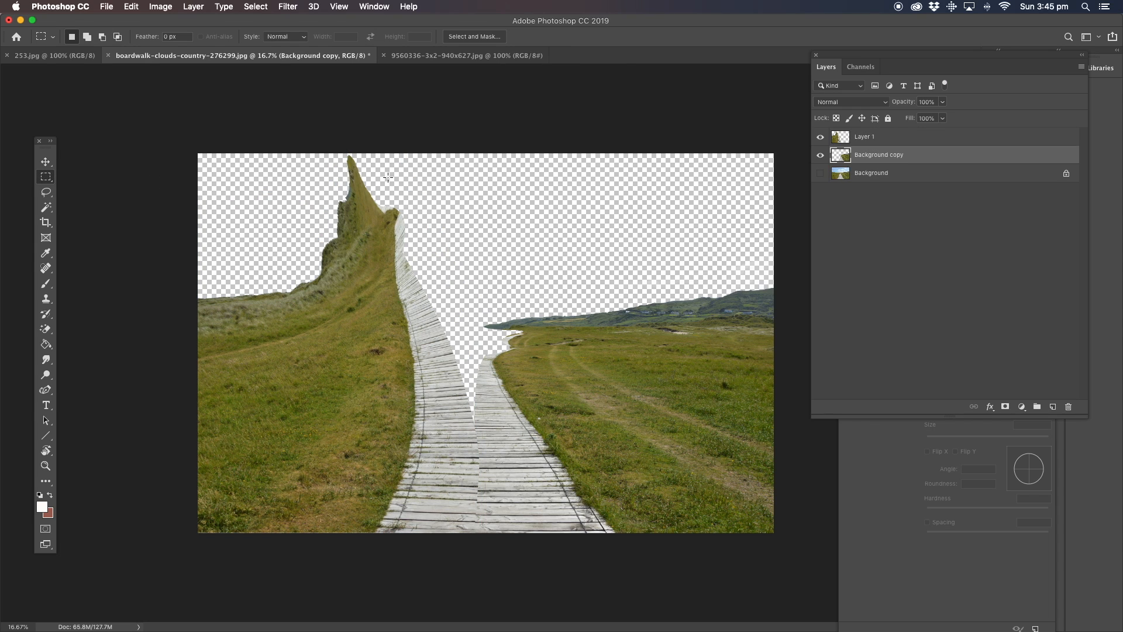
click(45, 162)
click(131, 6)
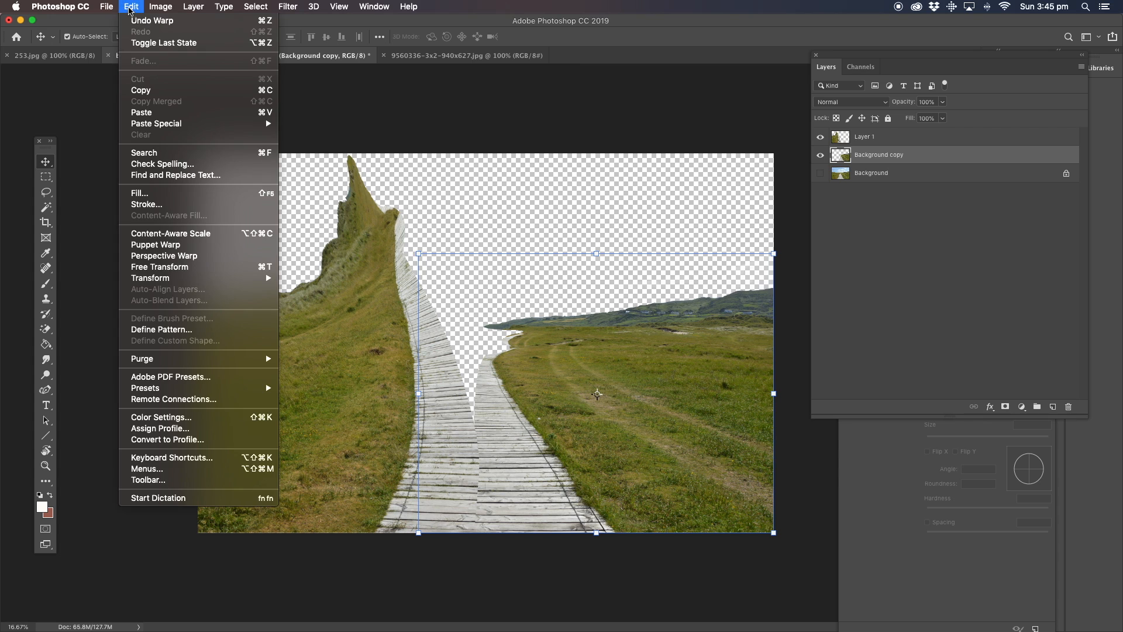
mouse_move(148, 279)
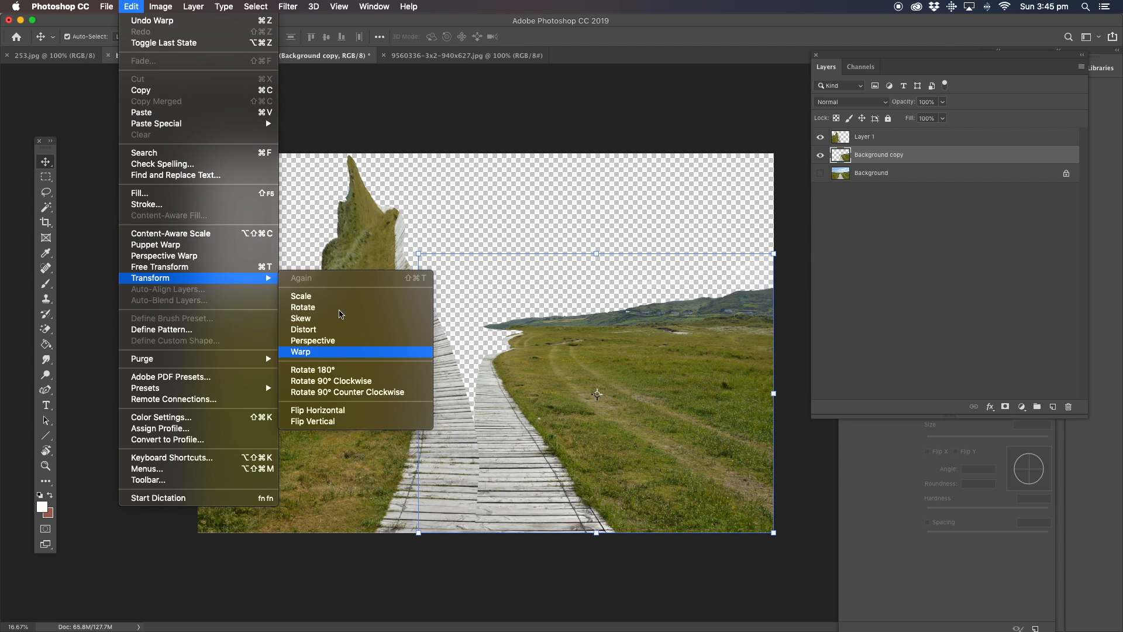
click(330, 351)
drag(418, 252, 561, 57)
drag(527, 283, 576, 167)
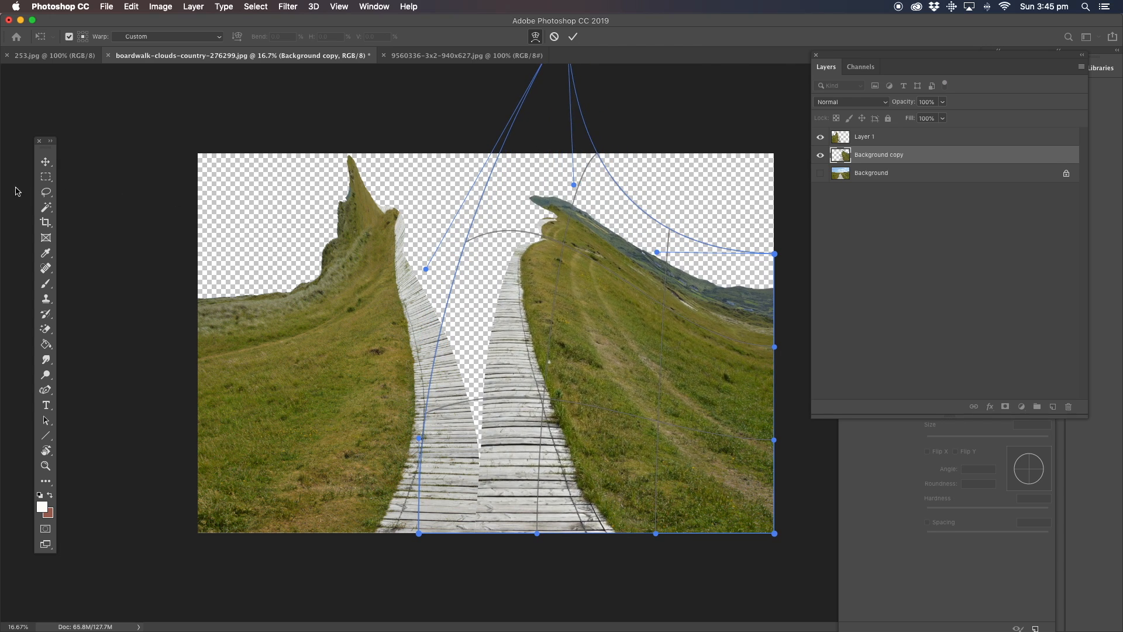
click(46, 177)
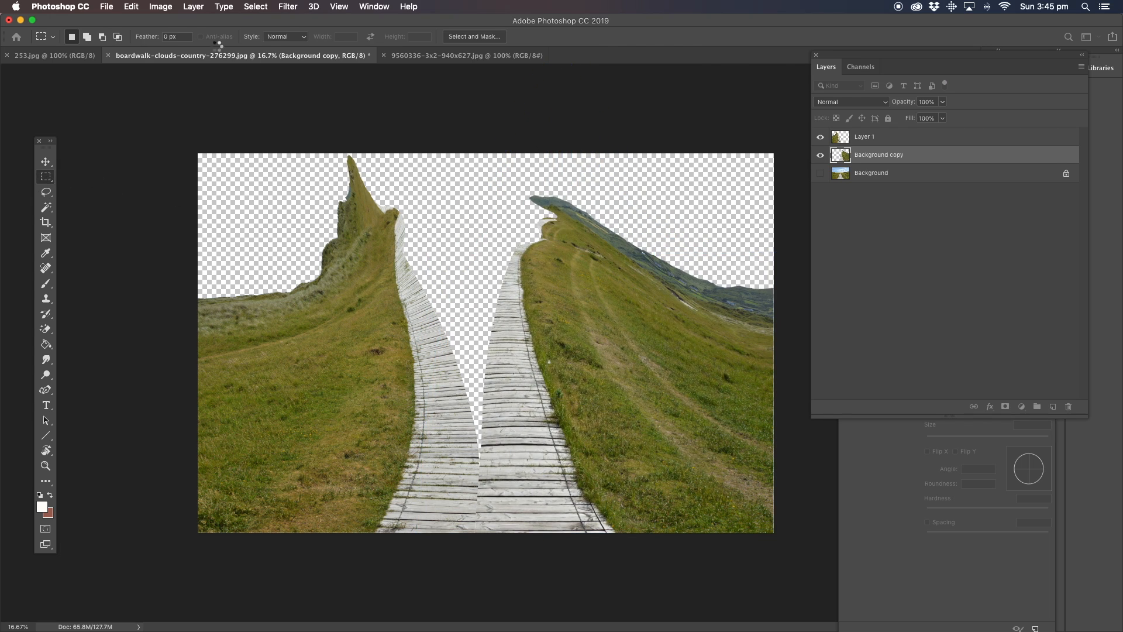
Warp the Background copy layer again to raise its peak and narrow its boardwalk into a curve mirroring the left half, and apply it
click(130, 7)
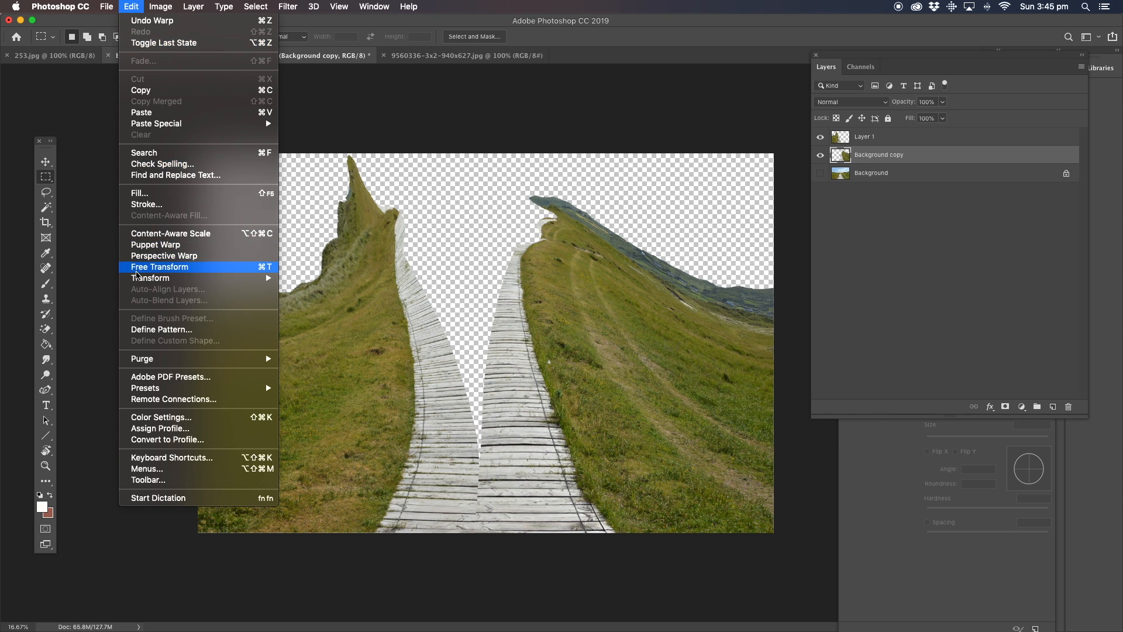
mouse_move(157, 280)
click(304, 351)
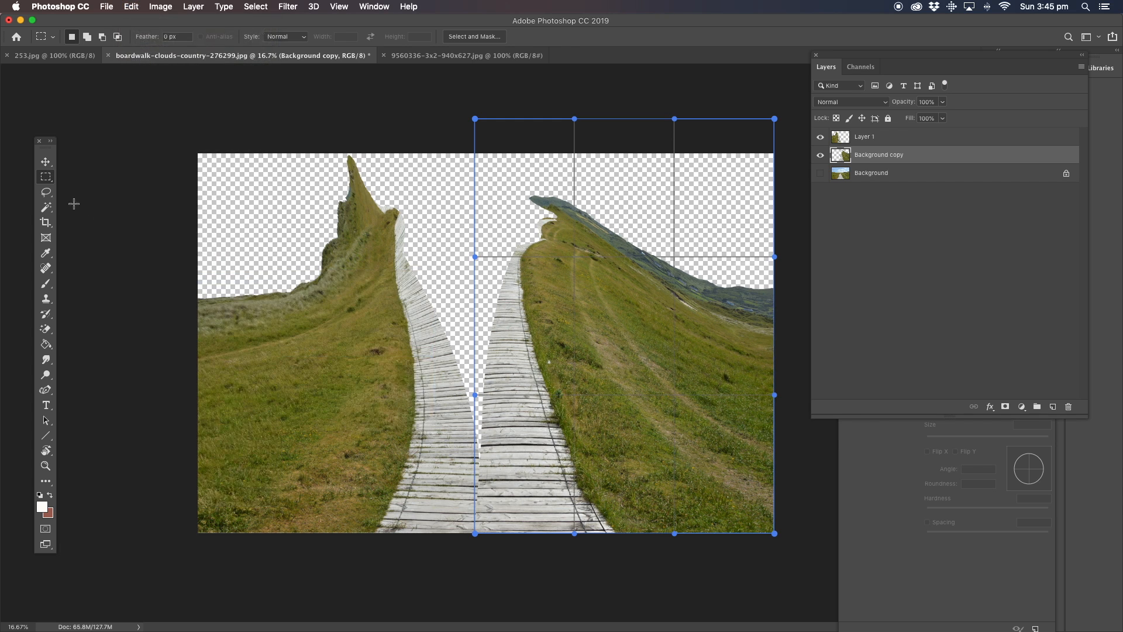
drag(475, 119, 725, 18)
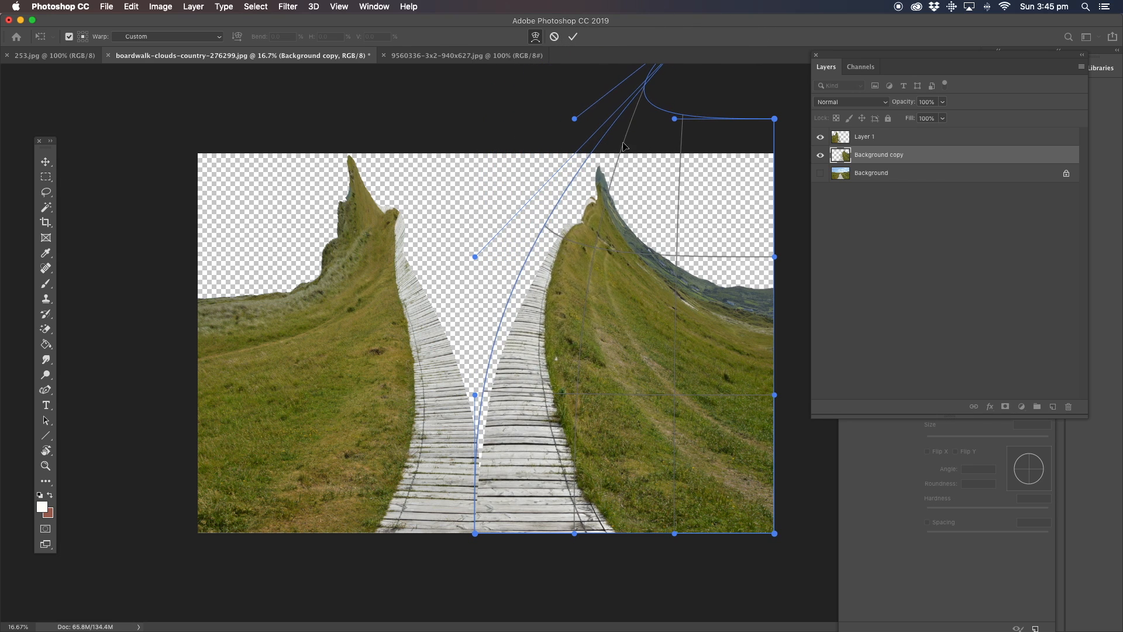
drag(590, 204, 571, 213)
drag(587, 172, 601, 165)
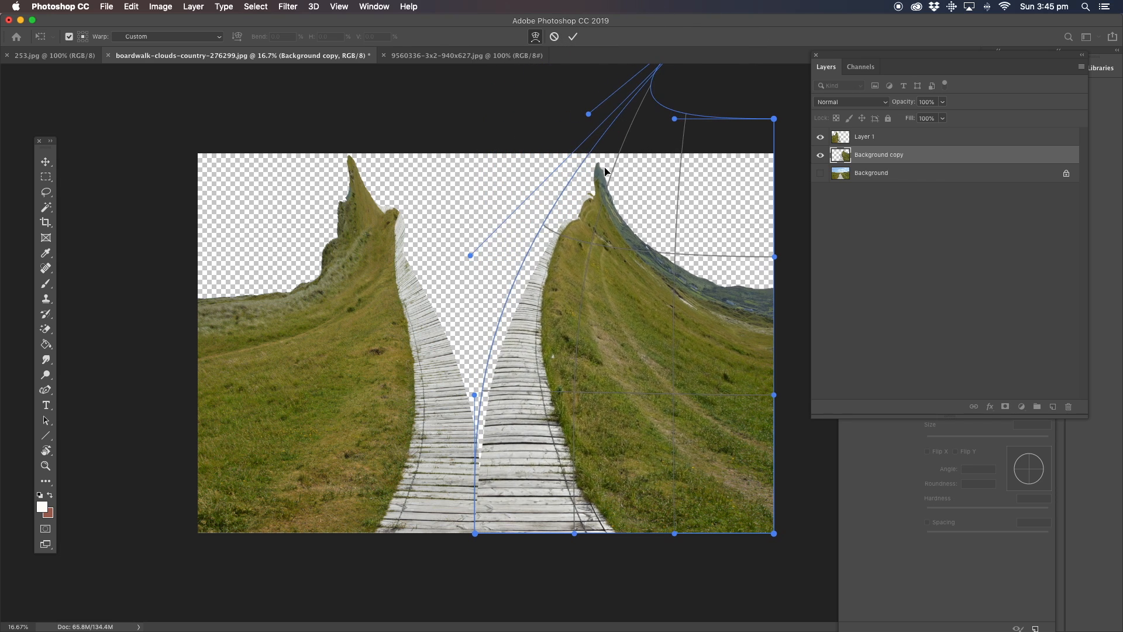
drag(650, 87, 680, 67)
drag(580, 229, 547, 233)
click(45, 191)
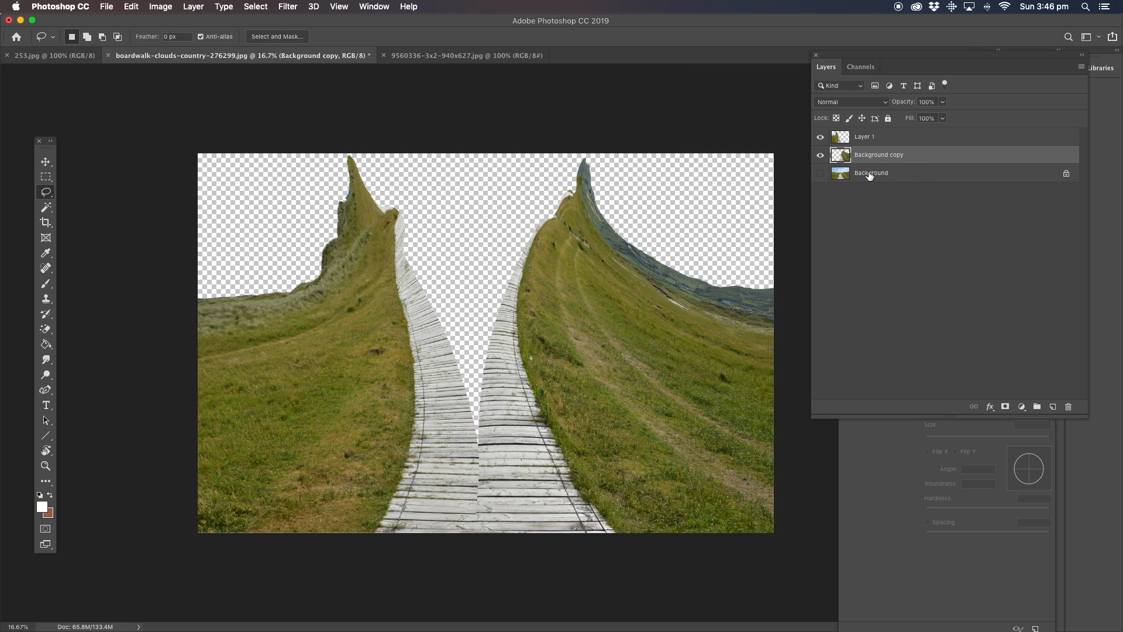
Show and unlock the original Background layer, shift it slightly upward behind the warped halves, and compare the image with it hidden and shown
click(870, 174)
click(820, 175)
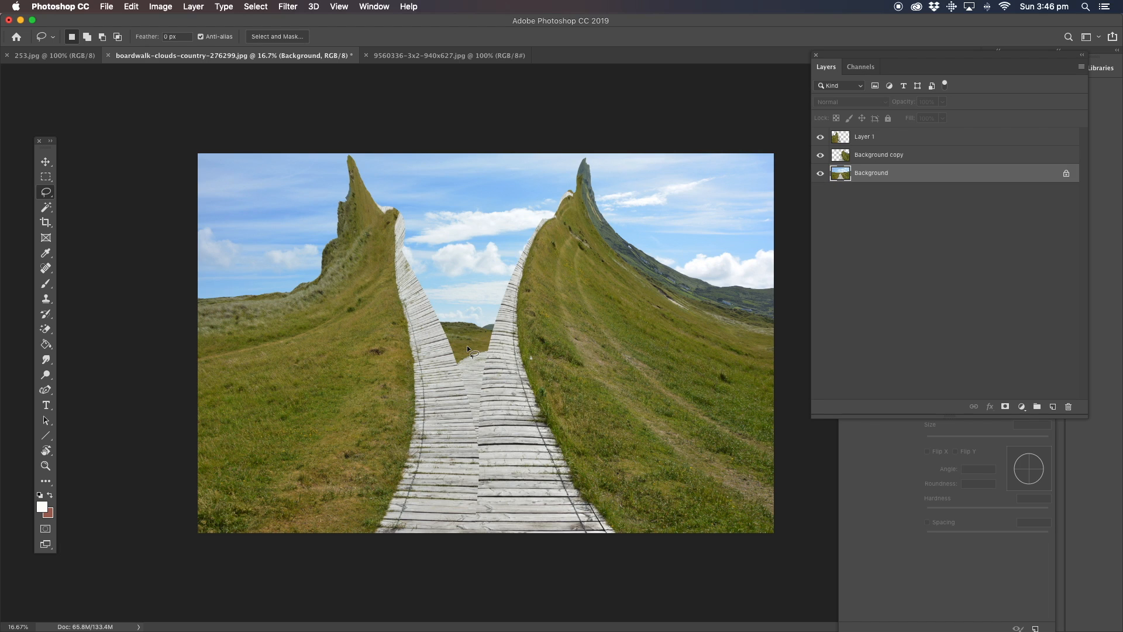
key(v)
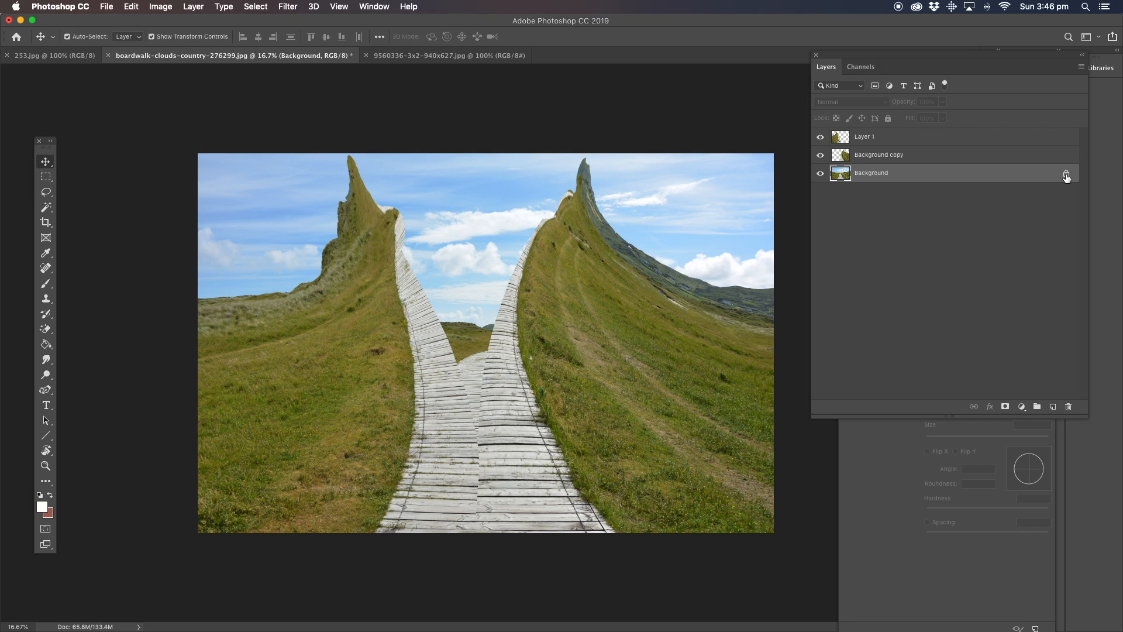
click(1065, 174)
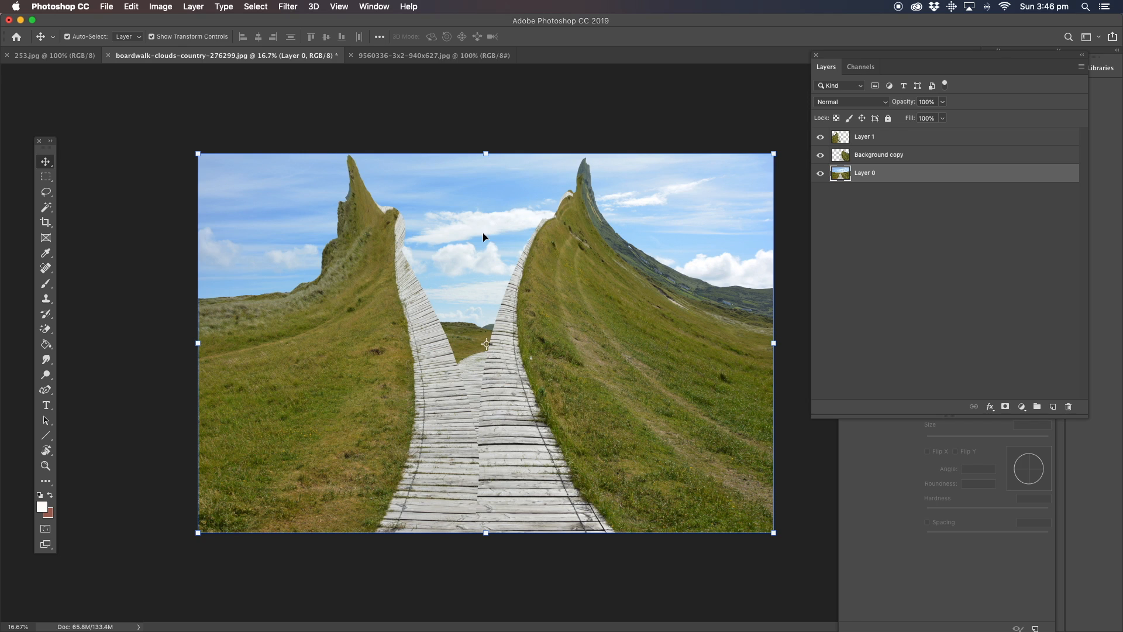
drag(477, 242, 481, 214)
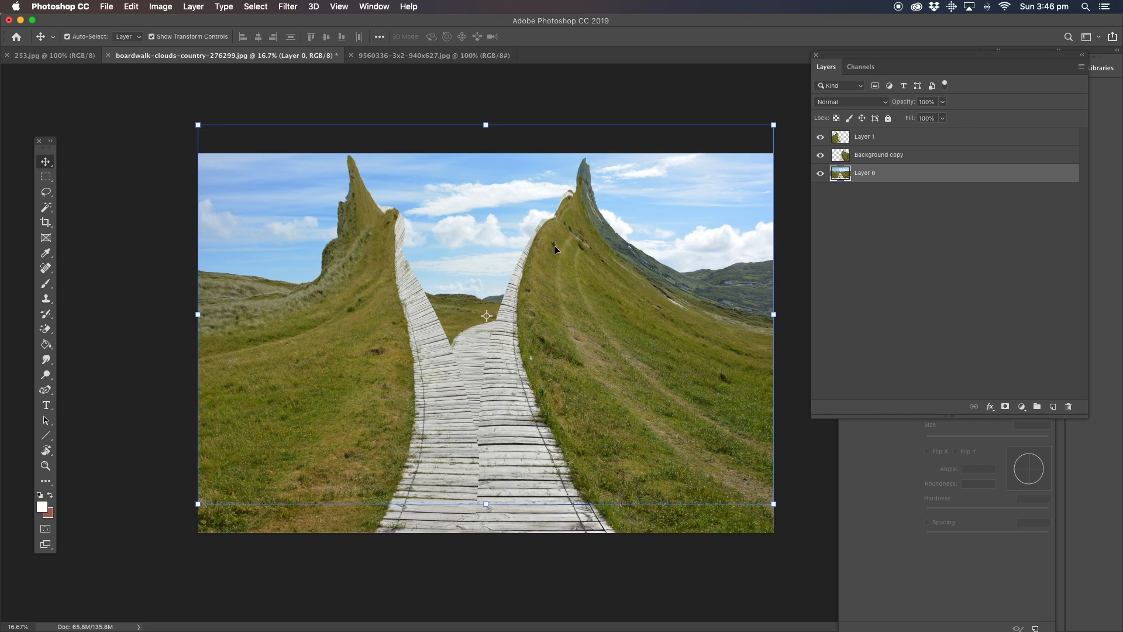
click(820, 173)
click(820, 173)
click(822, 174)
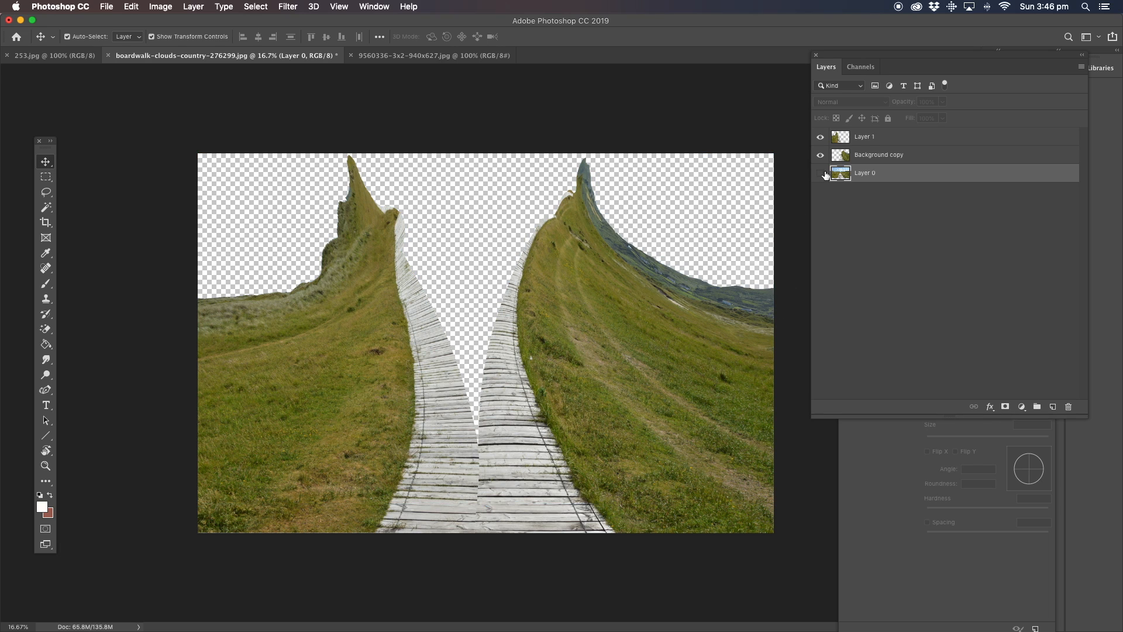
click(824, 173)
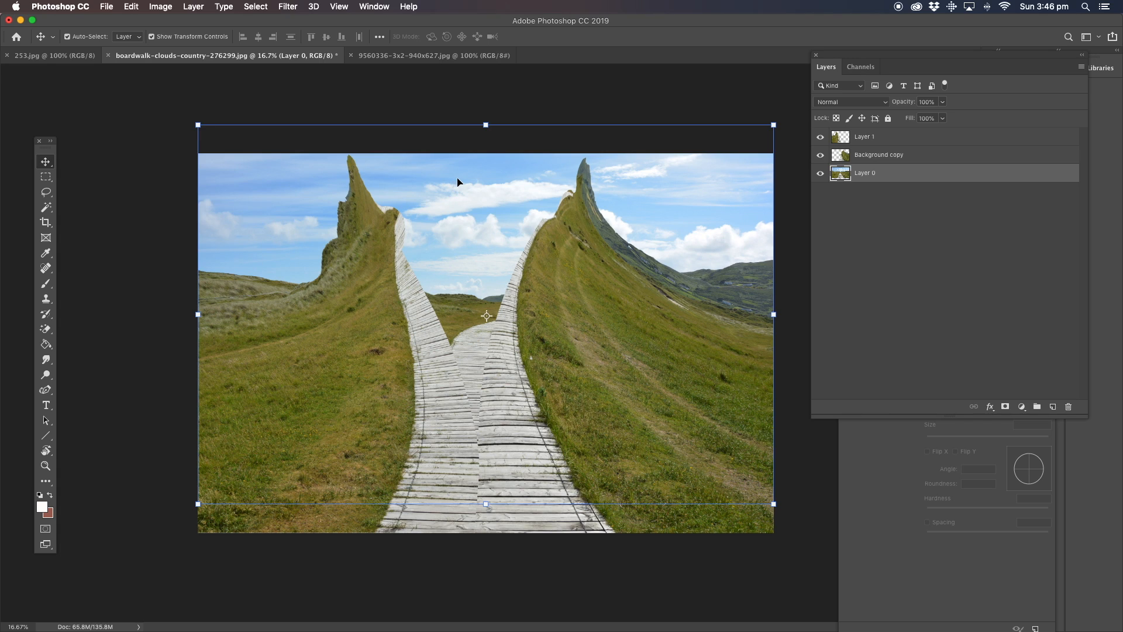
Lasso the background hills behind the left slope on Layer 0, fill them with Content-Aware at 100% opacity, and deselect
click(46, 193)
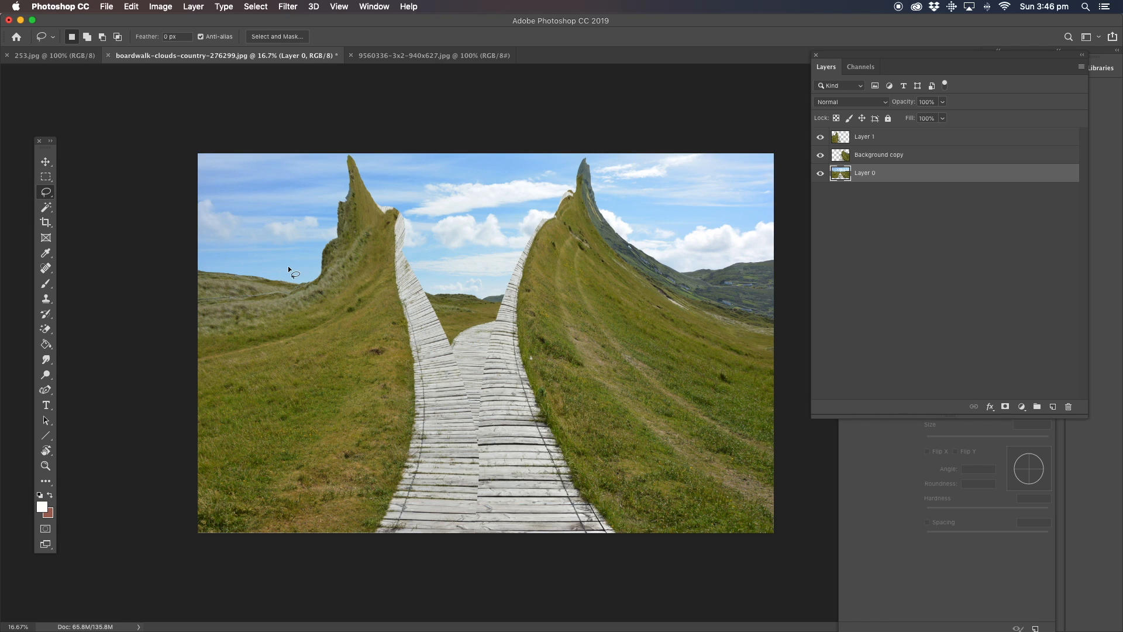
mouse_move(280, 262)
mouse_down()
mouse_move(195, 265)
mouse_move(162, 303)
mouse_move(188, 324)
mouse_move(290, 317)
mouse_up()
drag(354, 280, 284, 263)
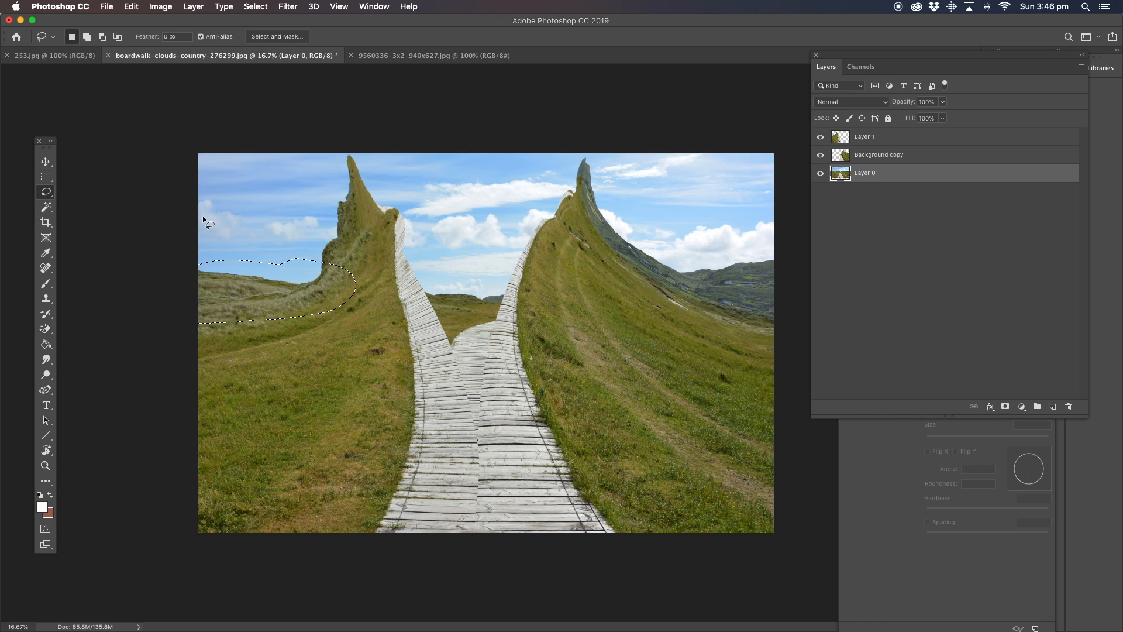
click(132, 7)
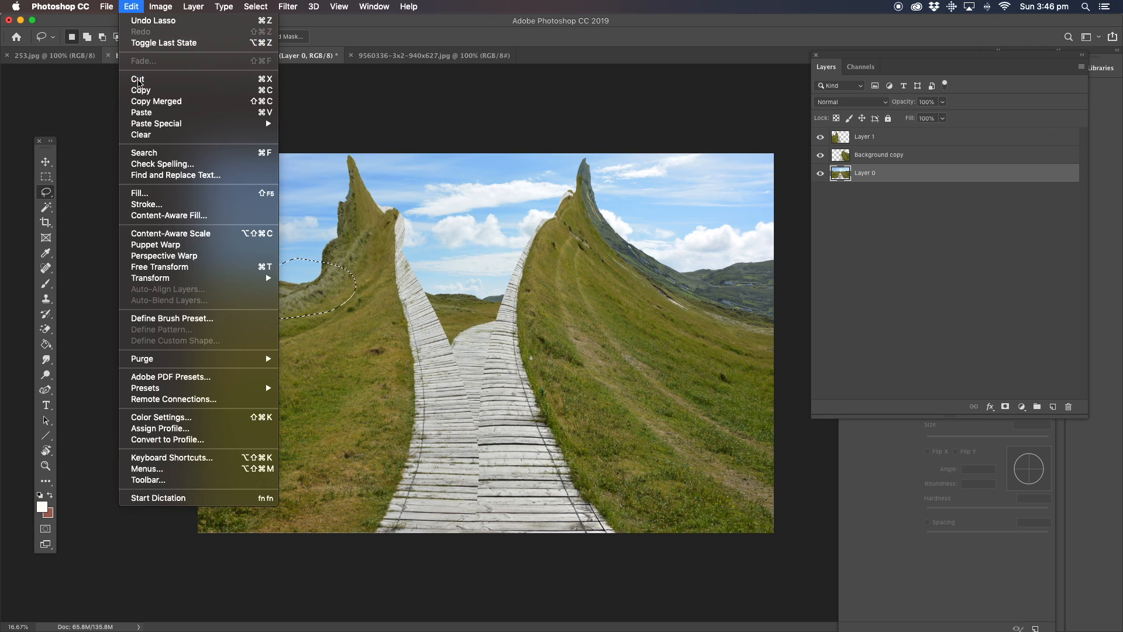
click(141, 193)
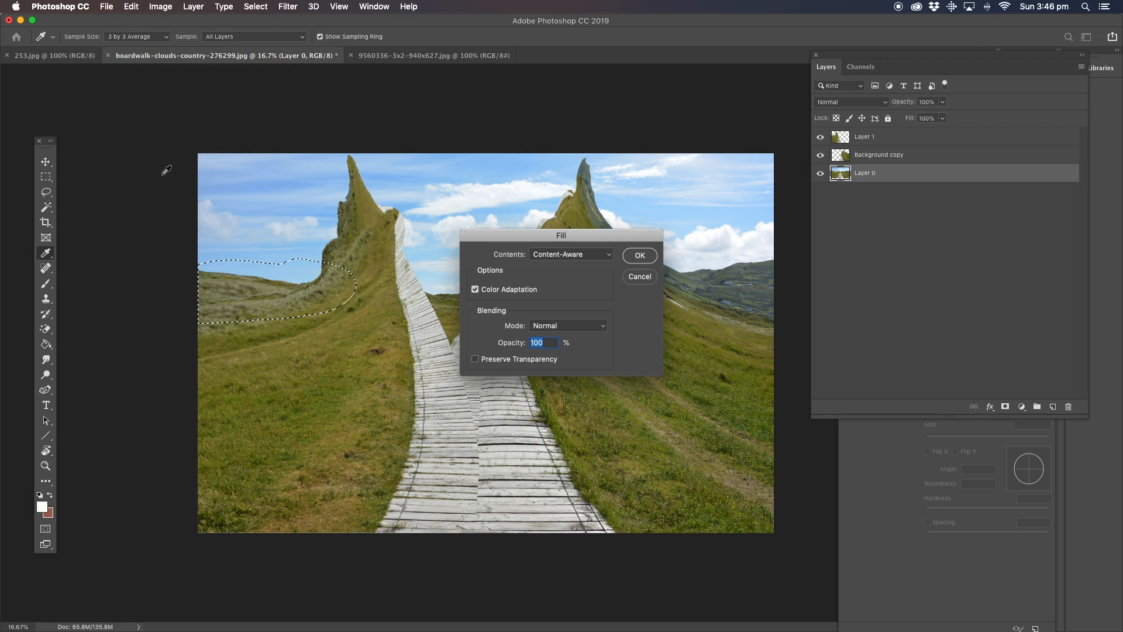
click(641, 255)
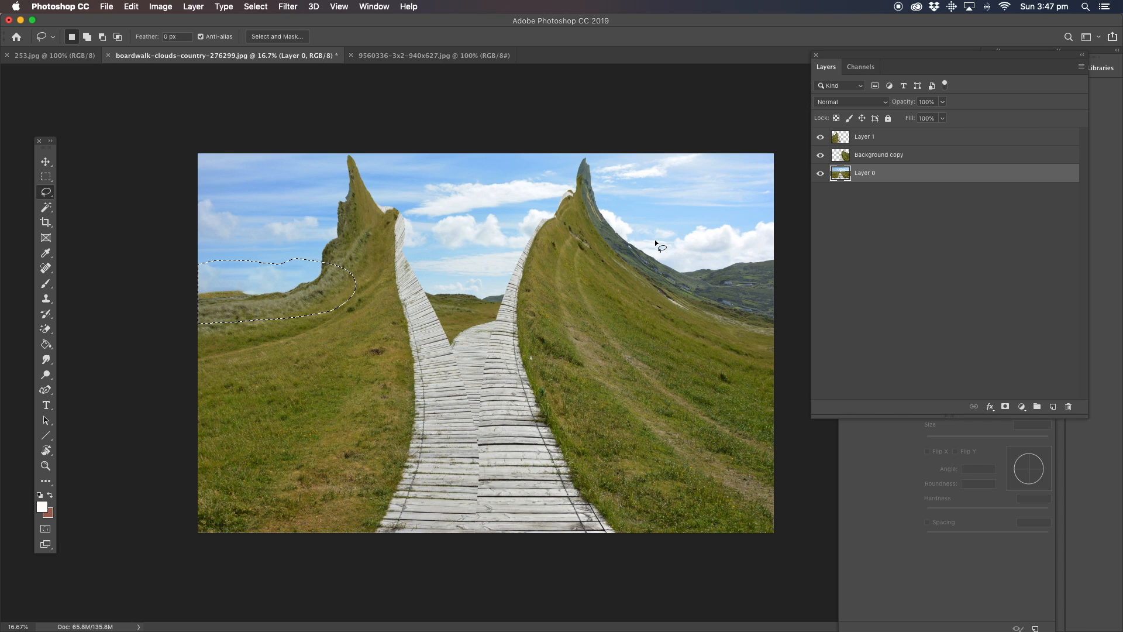
key(super+d)
Lasso the background hills behind the right slope on Layer 0, fill the area with Content-Aware, and deselect
mouse_move(684, 255)
mouse_down()
mouse_move(737, 319)
mouse_move(719, 244)
mouse_move(681, 255)
mouse_up()
click(131, 6)
click(154, 193)
click(643, 258)
key(super+d)
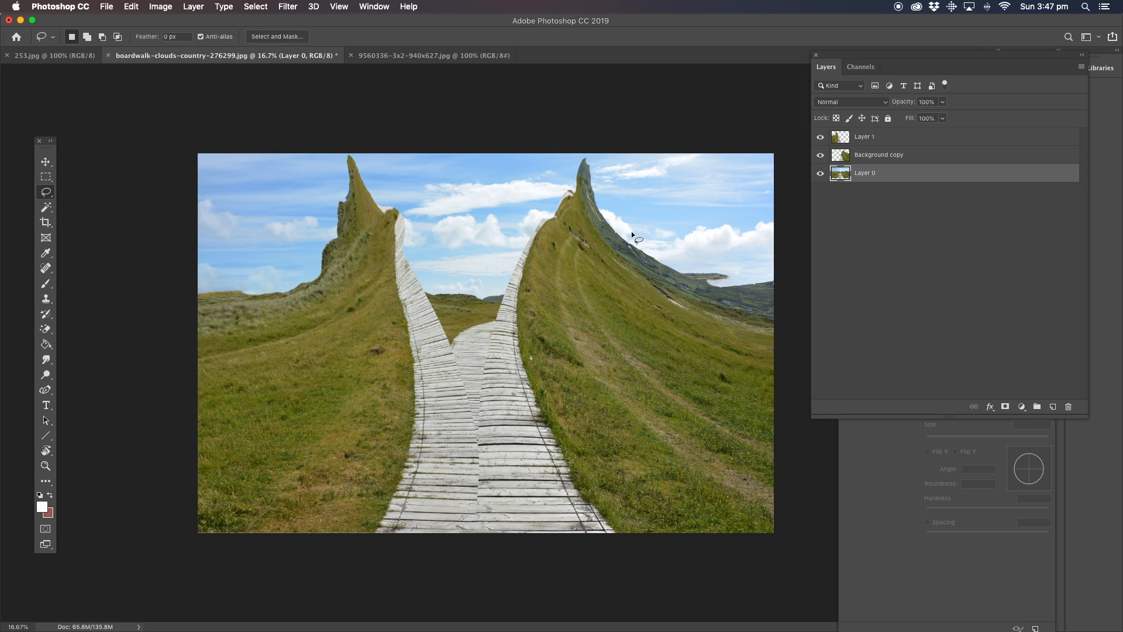
Lasso the remaining distant shoreline beyond the far right slope on Layer 0, fill it with Content-Aware at 100% opacity, and deselect
drag(714, 260, 762, 321)
drag(723, 261, 724, 262)
click(131, 7)
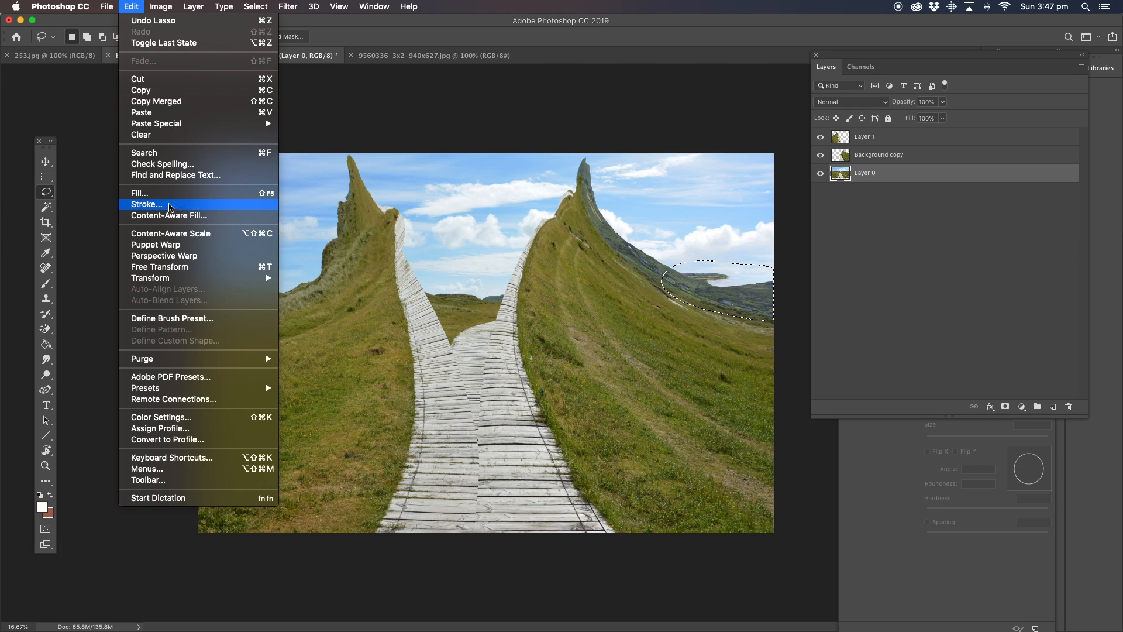
click(250, 192)
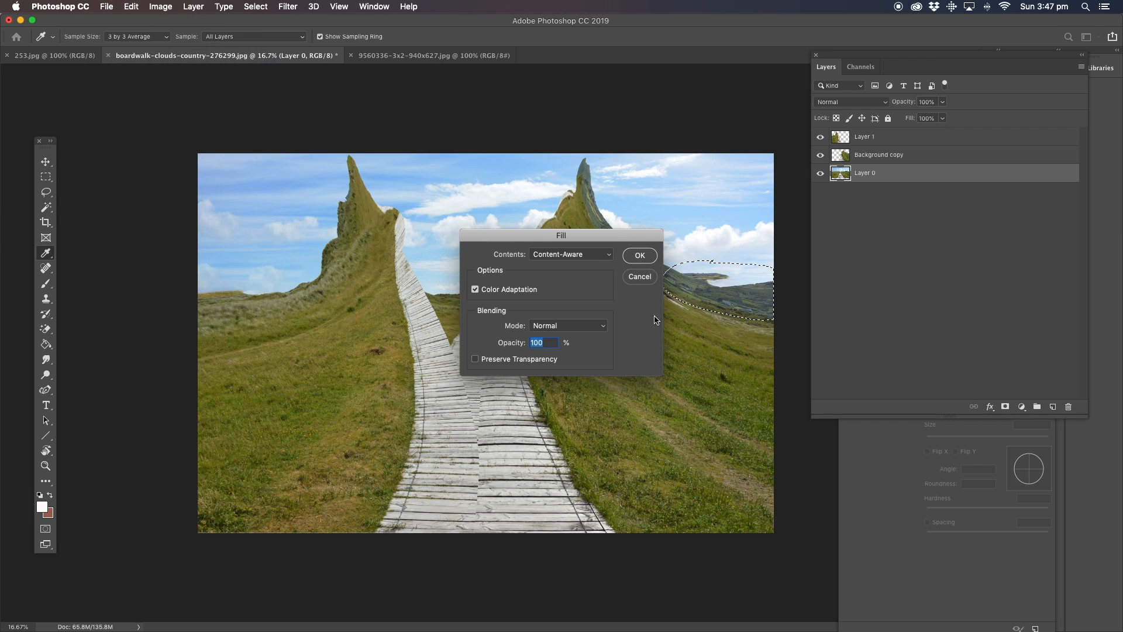
click(636, 258)
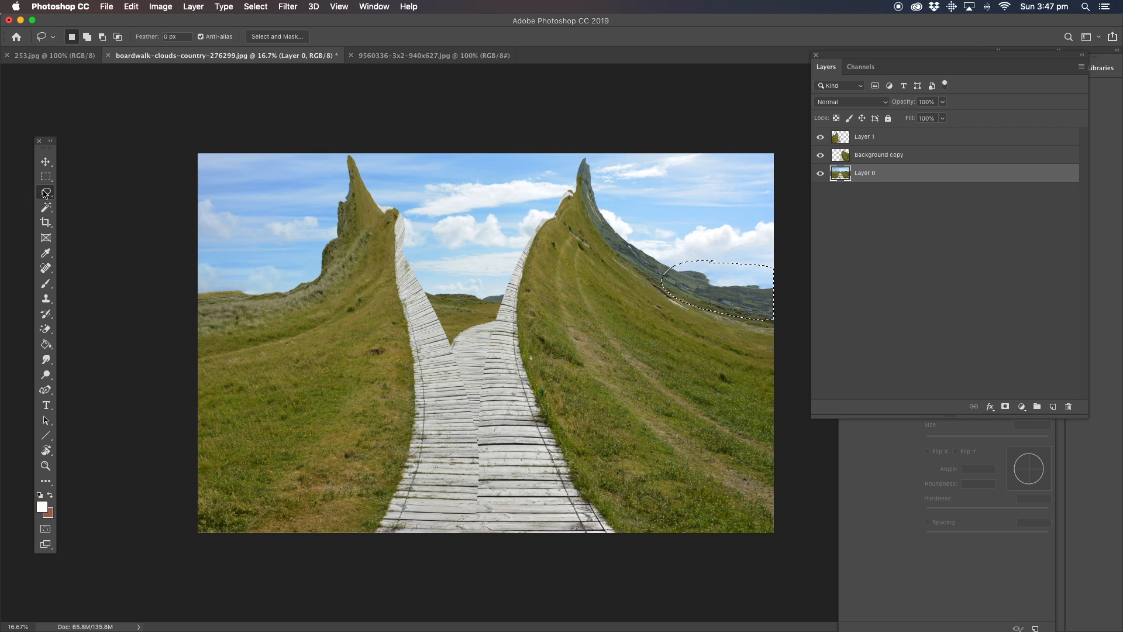
key(super+d)
Clean up the leftover hills along the horizon on Layer 0 using the Clone Stamp with a soft 115 px brush
click(46, 299)
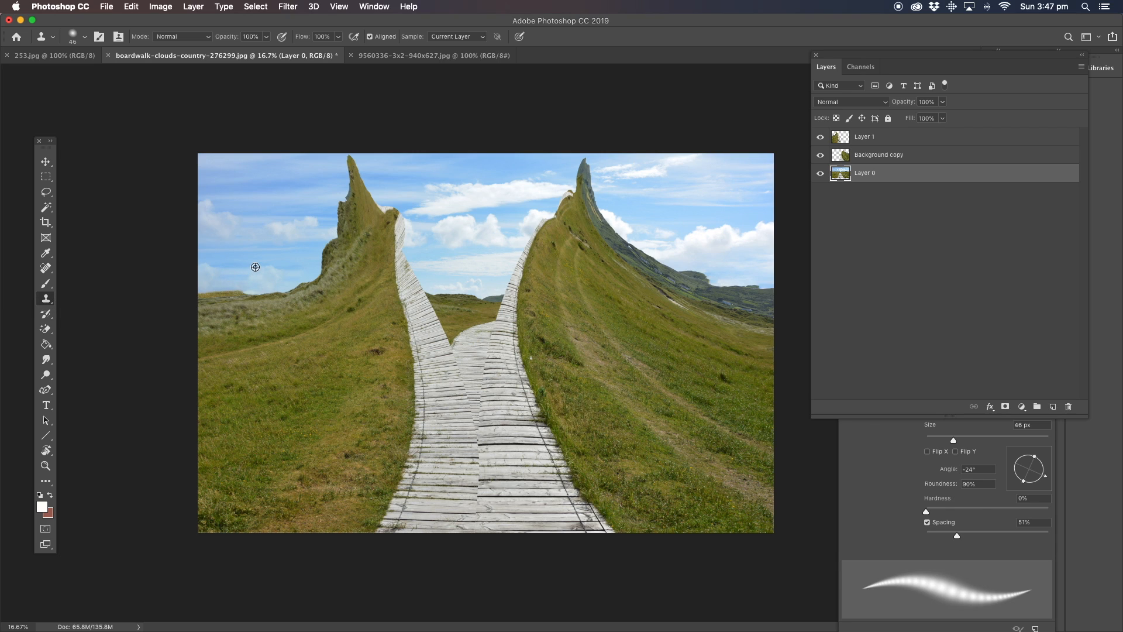
key(bracketright)
key(bracketright)
key(bracketright)
key(bracketright)
key(bracketright)
key(bracketright)
key(bracketright)
key(F5)
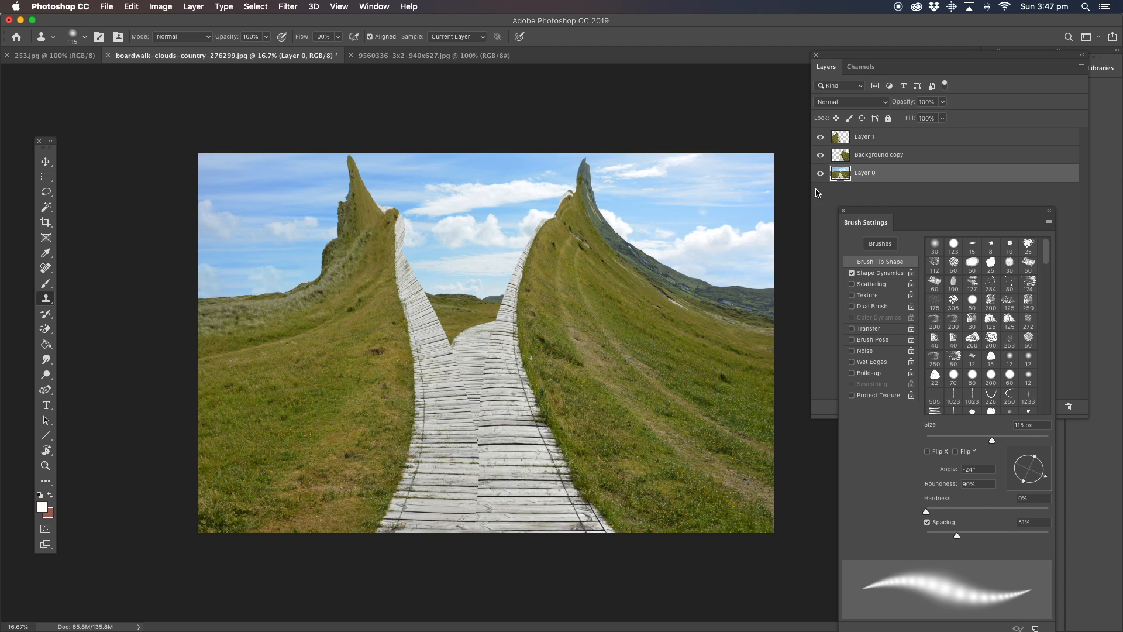
Copy a lassoed section of the red dirt road from 253.jpg and paste it above Layer 0 in the boardwalk document
click(867, 156)
click(872, 138)
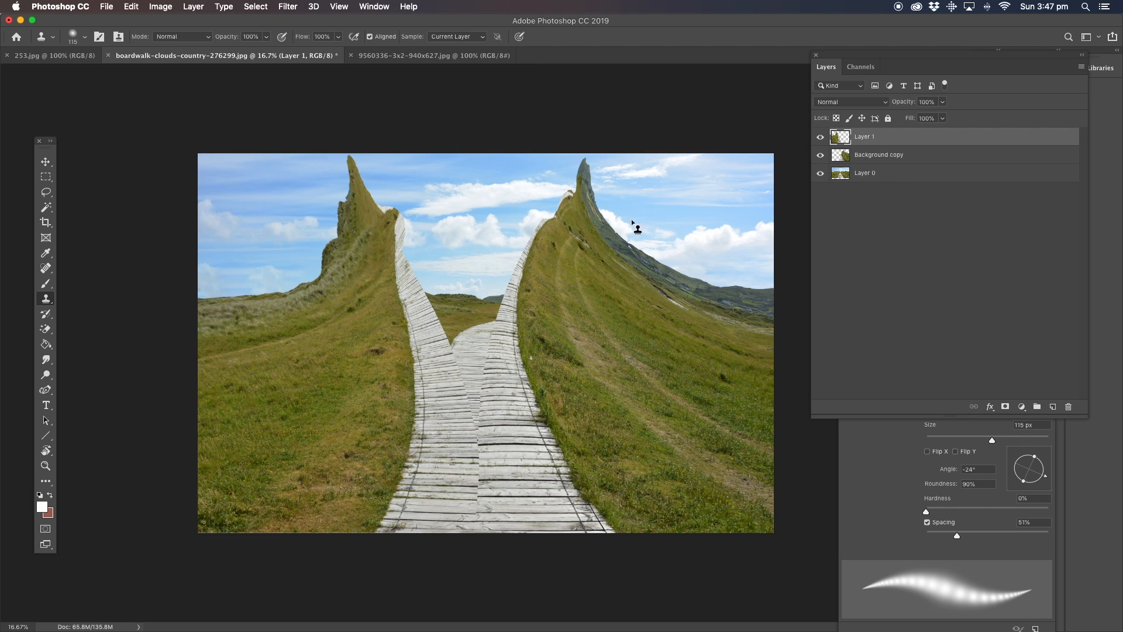
click(873, 176)
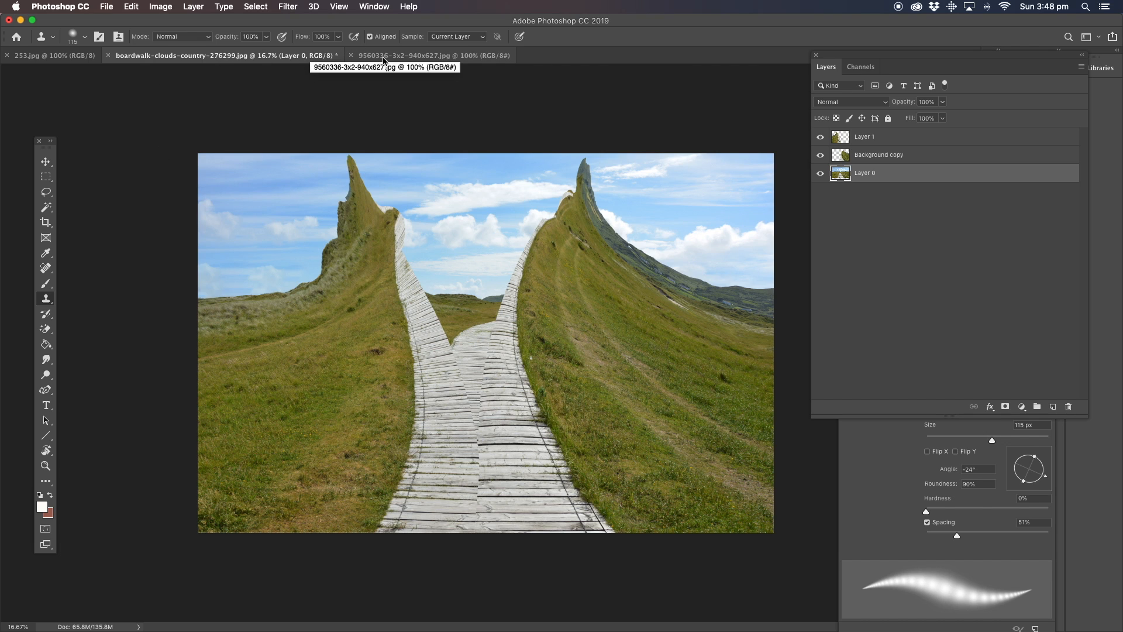
click(418, 57)
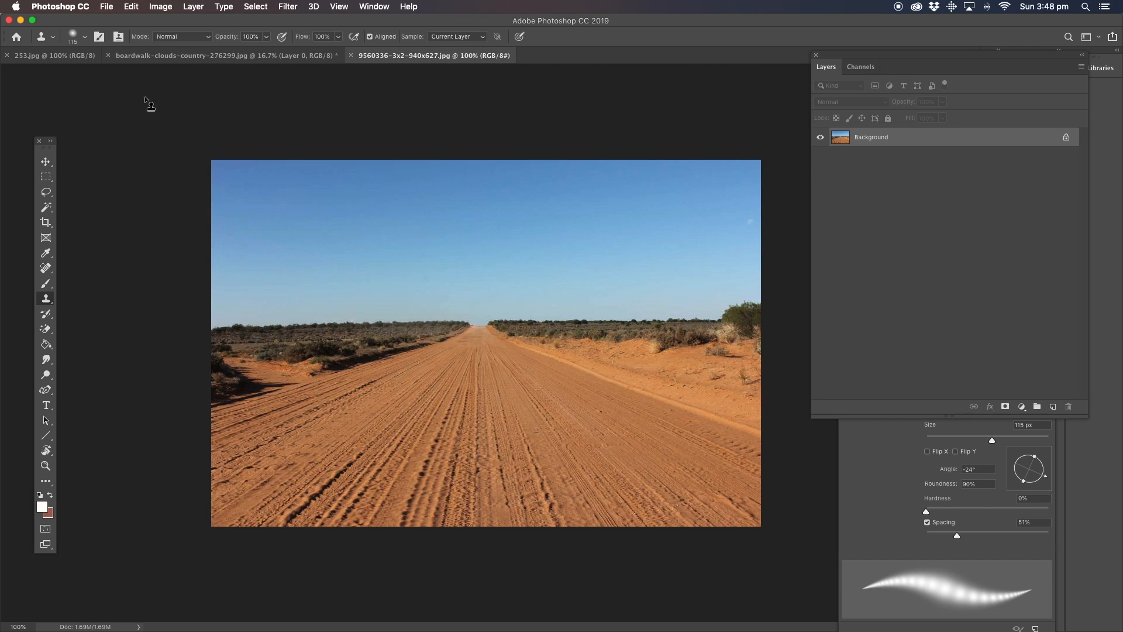
click(64, 56)
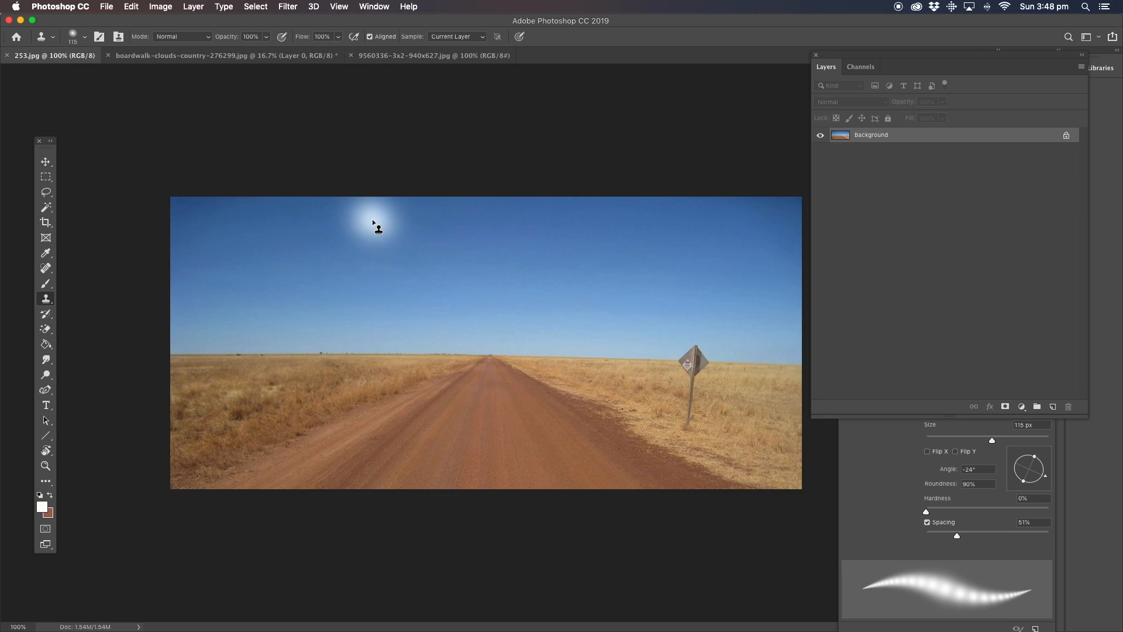
click(46, 192)
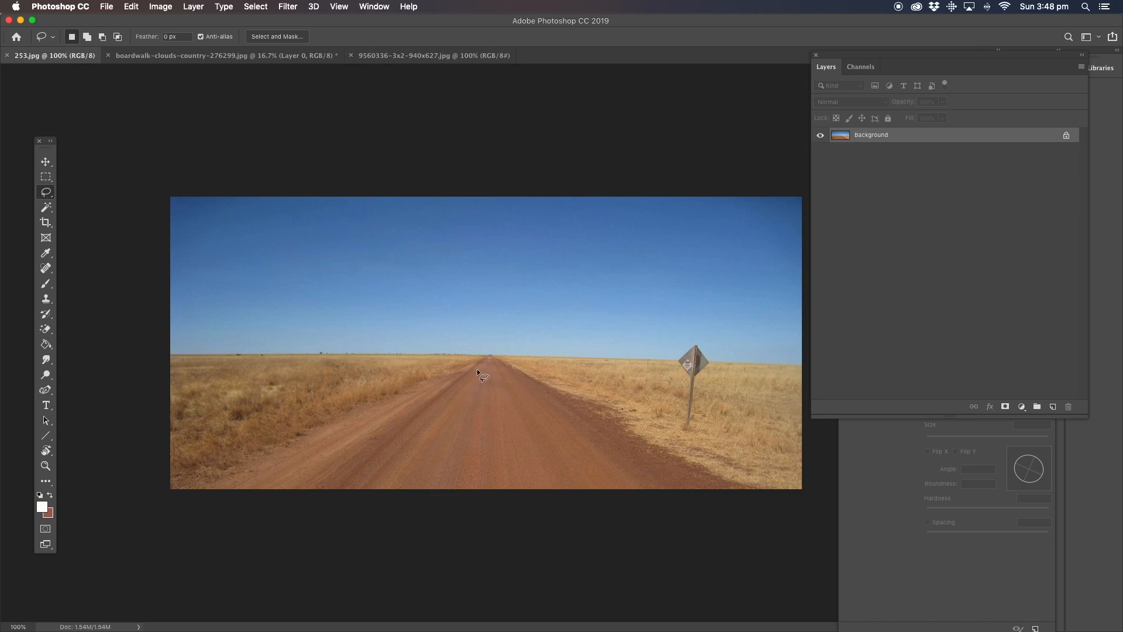
mouse_move(359, 388)
mouse_down()
mouse_move(639, 411)
mouse_move(350, 351)
mouse_move(318, 442)
mouse_up()
click(222, 55)
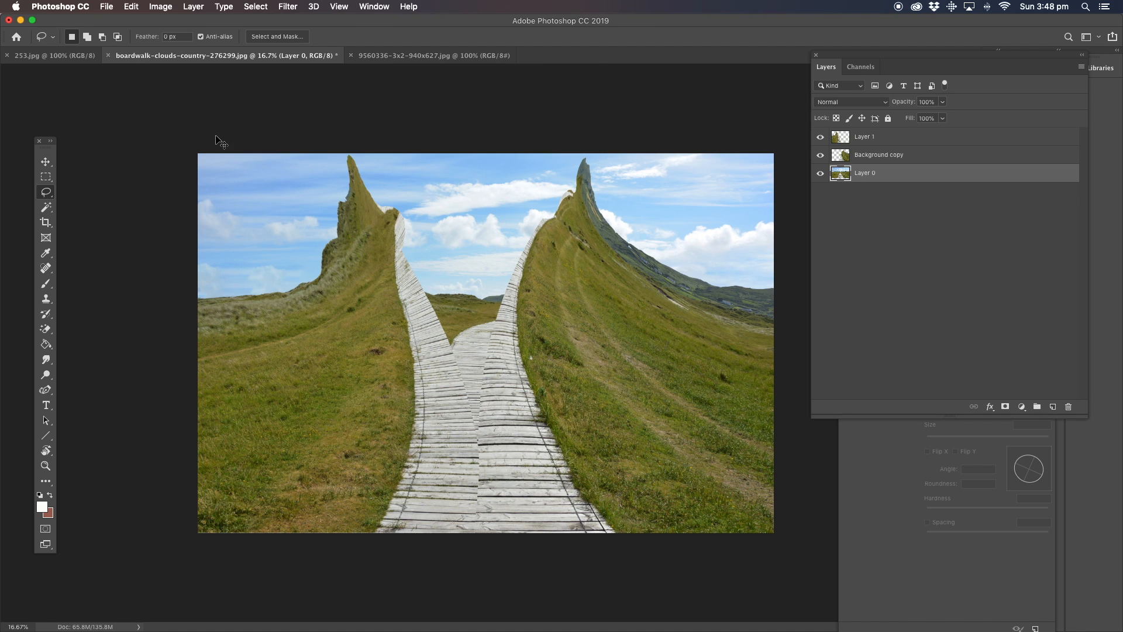
key(cmd+v)
Hide Layer 1 and Background copy, enlarge the pasted road patch to about 689%, and centre it over the boardwalk's horizon
click(45, 161)
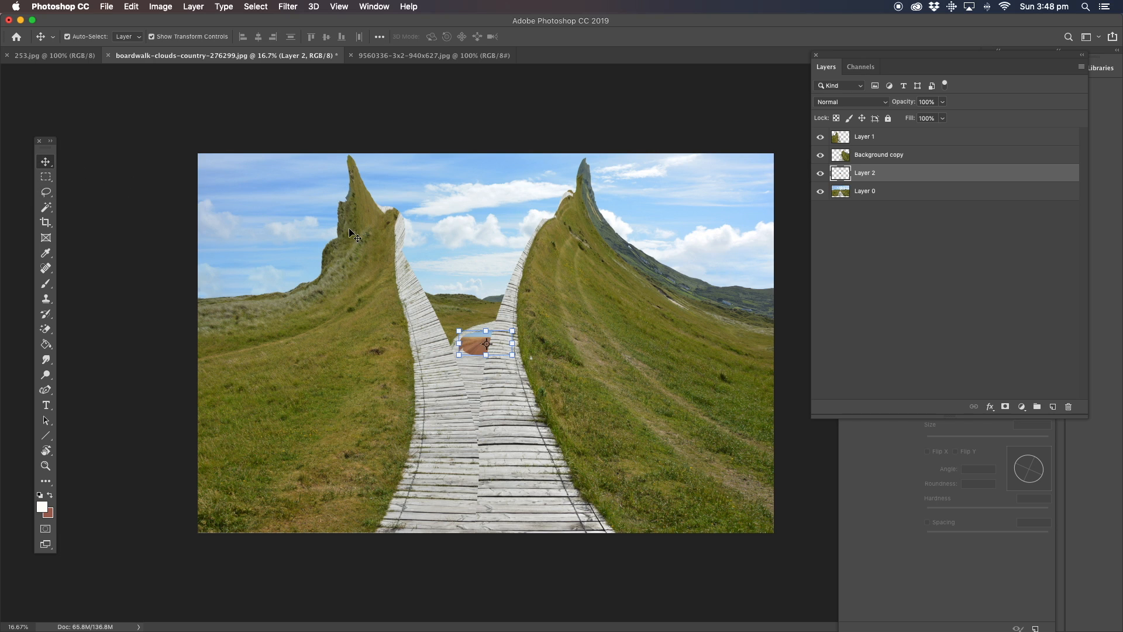
click(820, 155)
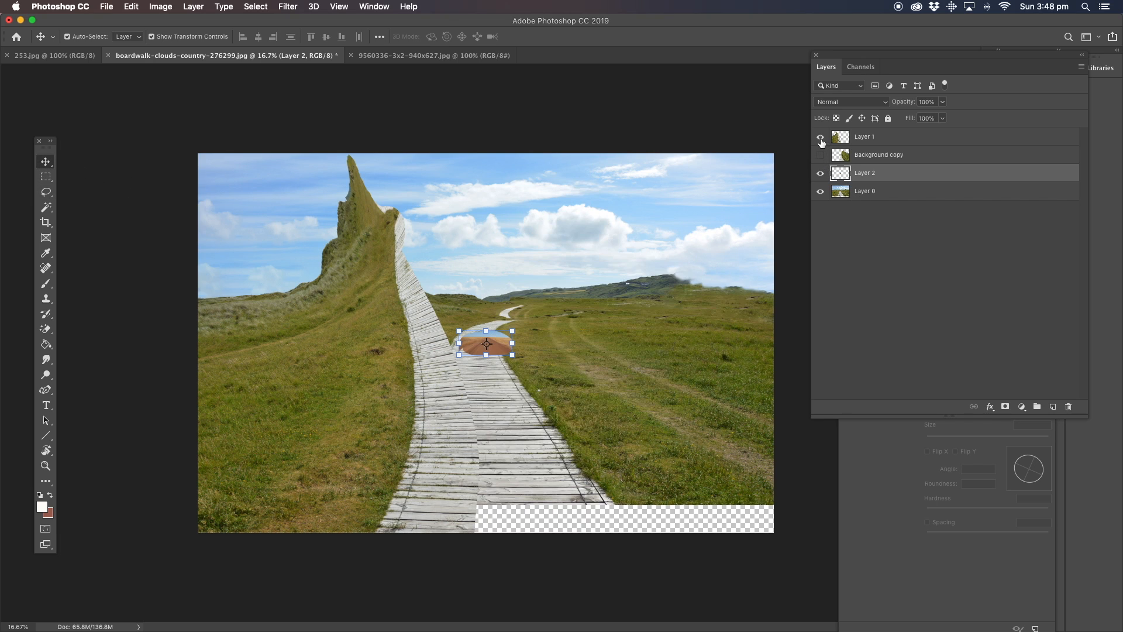
click(820, 136)
drag(459, 329, 308, 244)
drag(468, 314, 521, 331)
drag(566, 370, 729, 443)
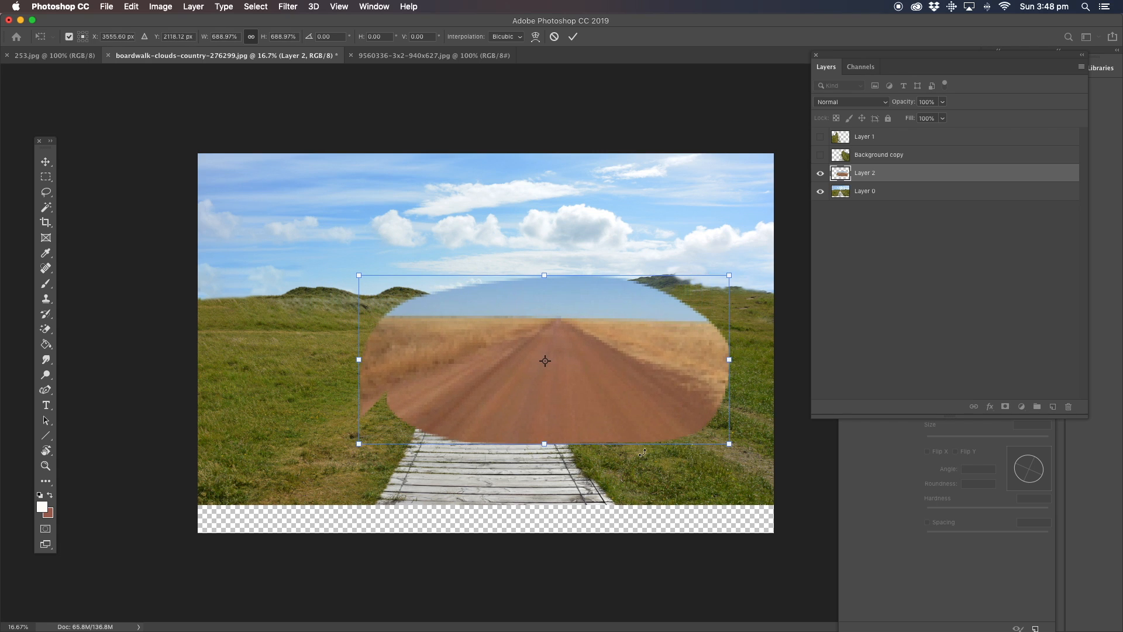
key(Return)
drag(462, 351, 458, 315)
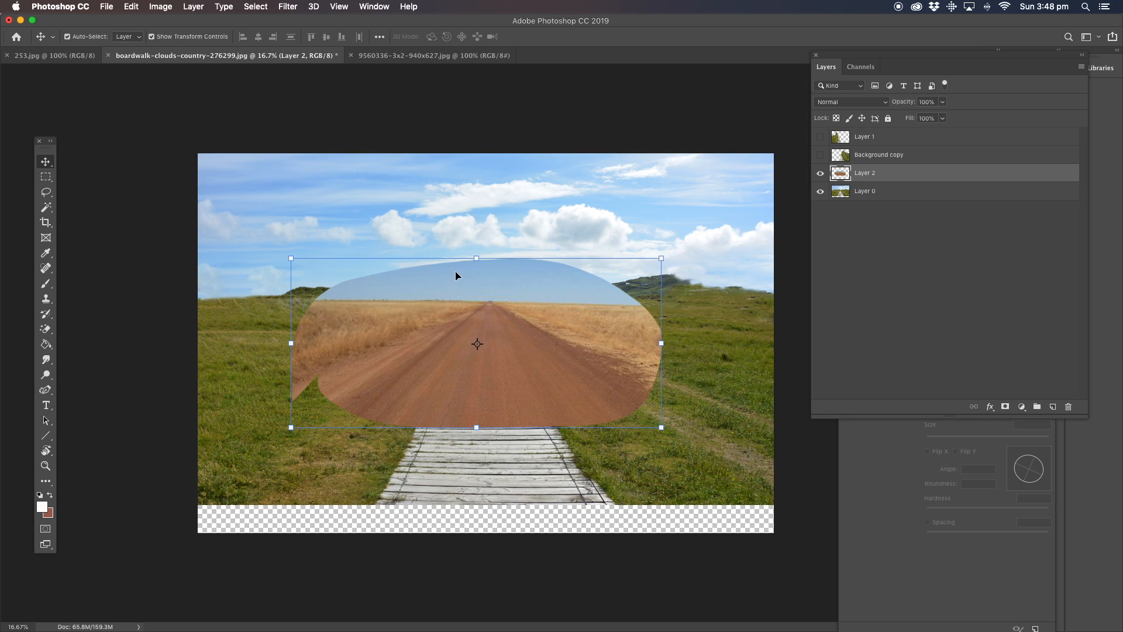
Show both warped halves again and remove the road patch's blue sky on Layer 2 with the Magic Eraser
click(47, 192)
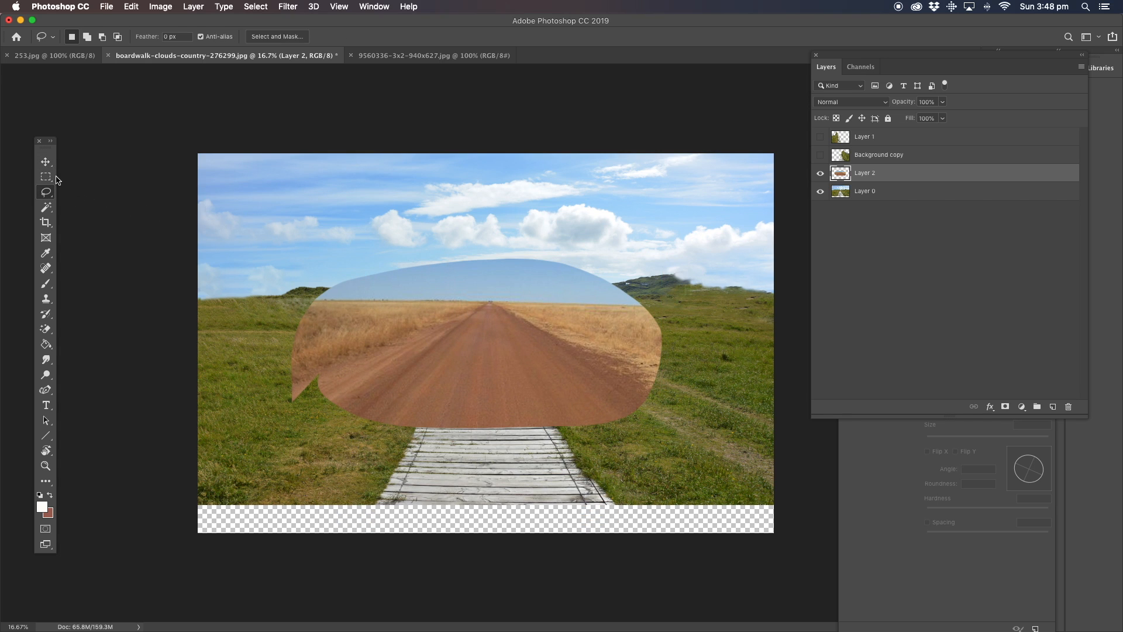
click(820, 155)
click(820, 136)
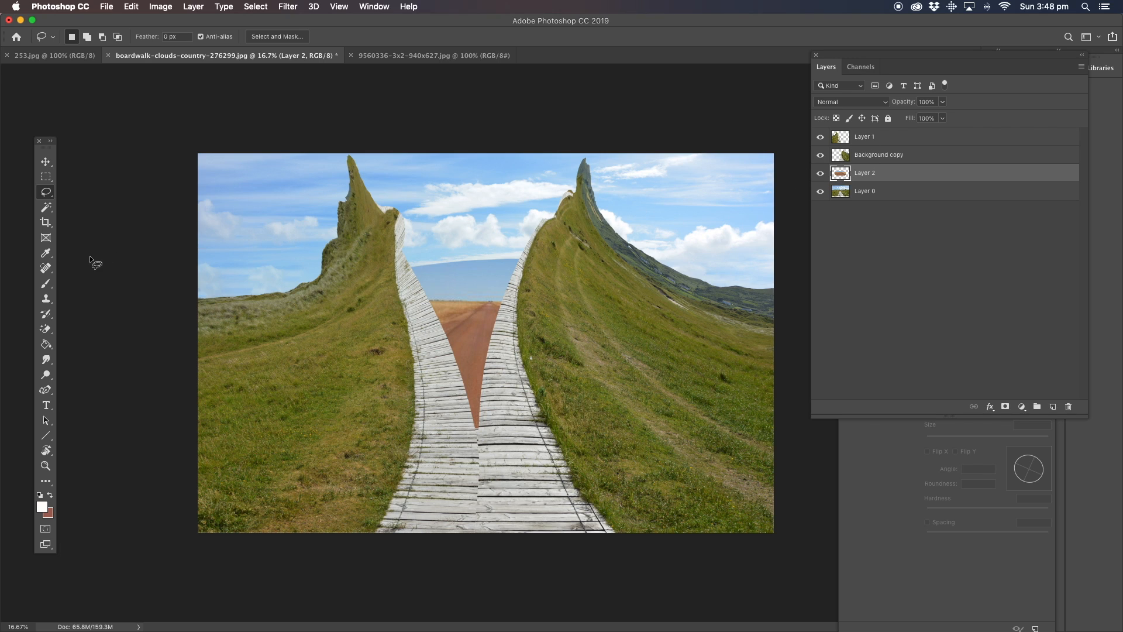
drag(46, 328, 94, 350)
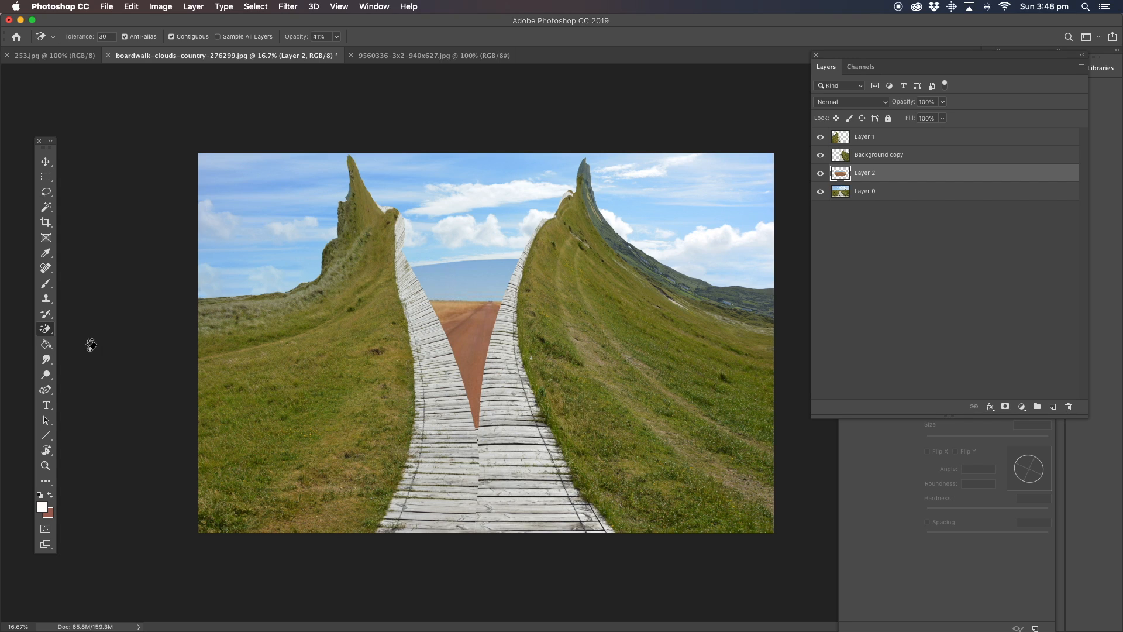
click(471, 288)
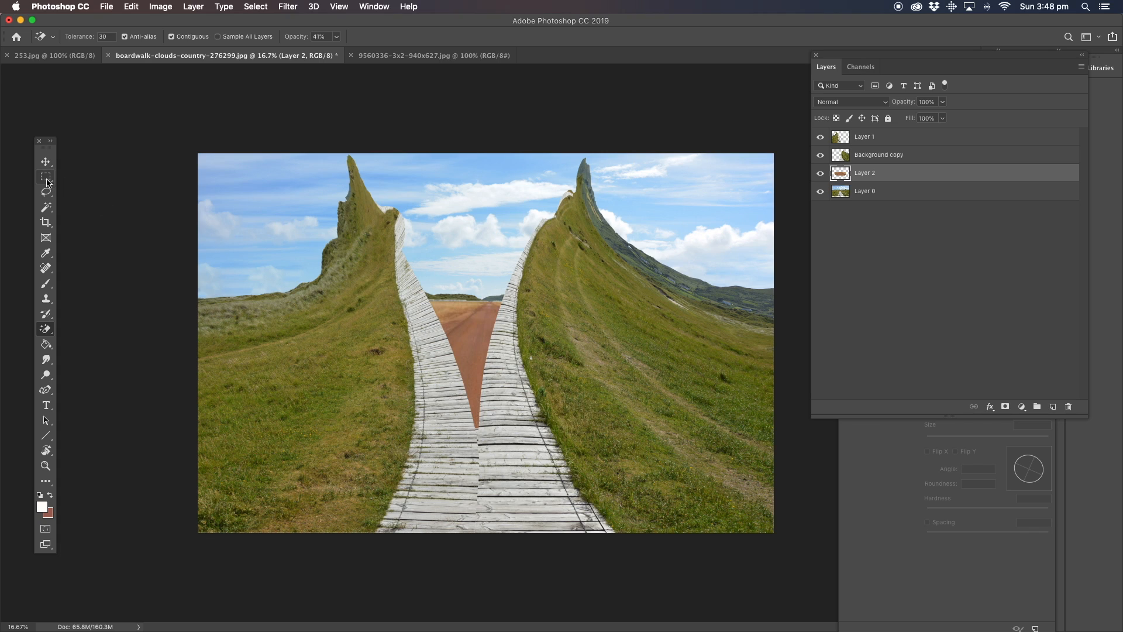
Centre the road on Layer 2 within the gap between the boardwalk halves, enlarge the patch further, and apply the transform
key(v)
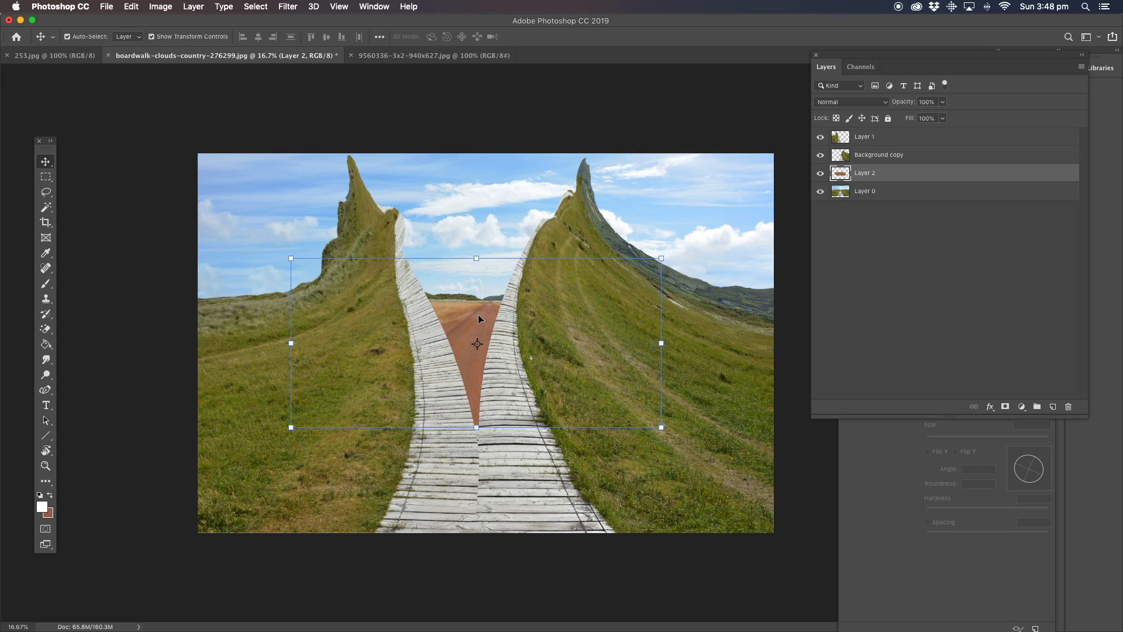
mouse_move(476, 312)
mouse_down()
mouse_move(456, 314)
mouse_move(478, 304)
mouse_up()
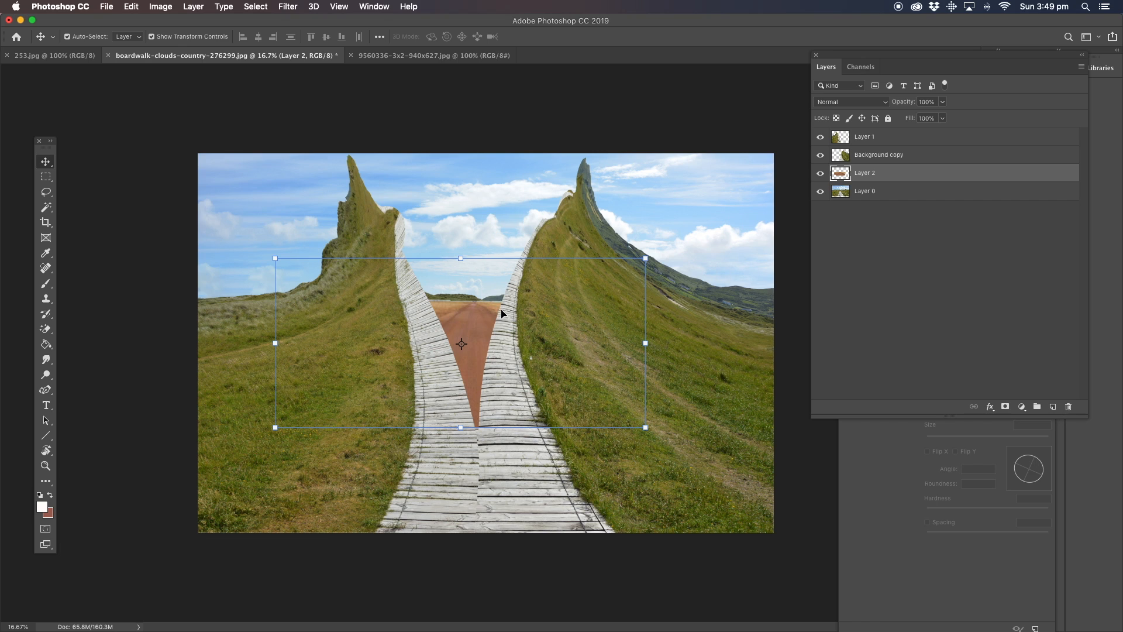
drag(270, 257, 177, 213)
drag(459, 305, 503, 307)
key(Return)
Lower Layer 2's opacity to 60%, scale the road patch to about 106%, and realign it within the gap
click(943, 103)
click(921, 116)
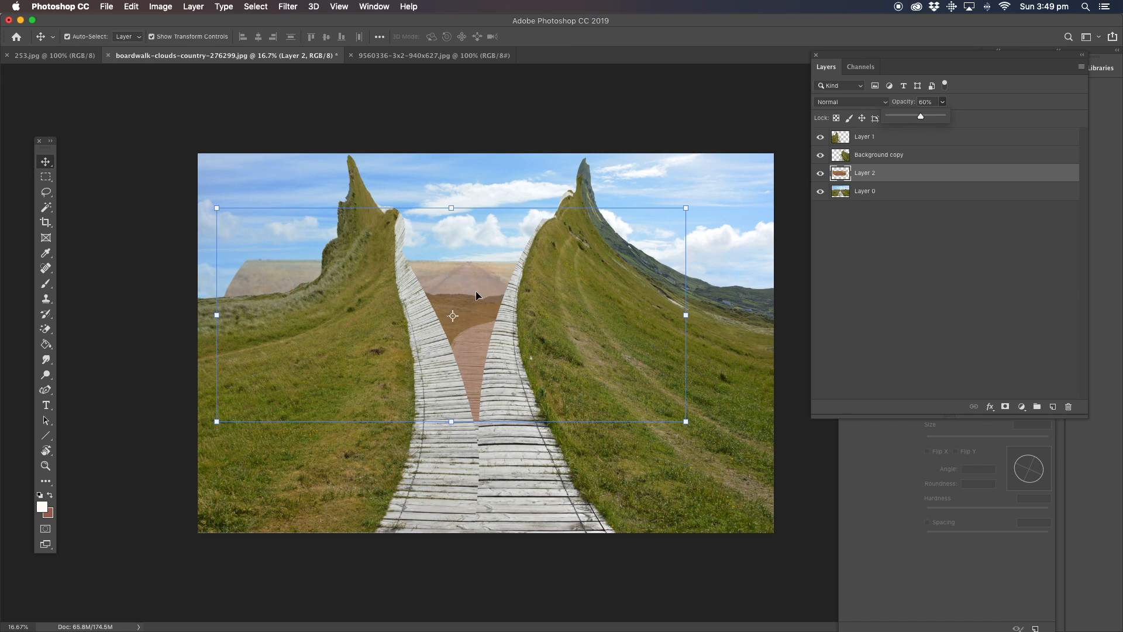
mouse_move(471, 282)
mouse_down()
mouse_move(471, 325)
mouse_move(471, 289)
mouse_up()
click(456, 424)
drag(476, 304, 478, 299)
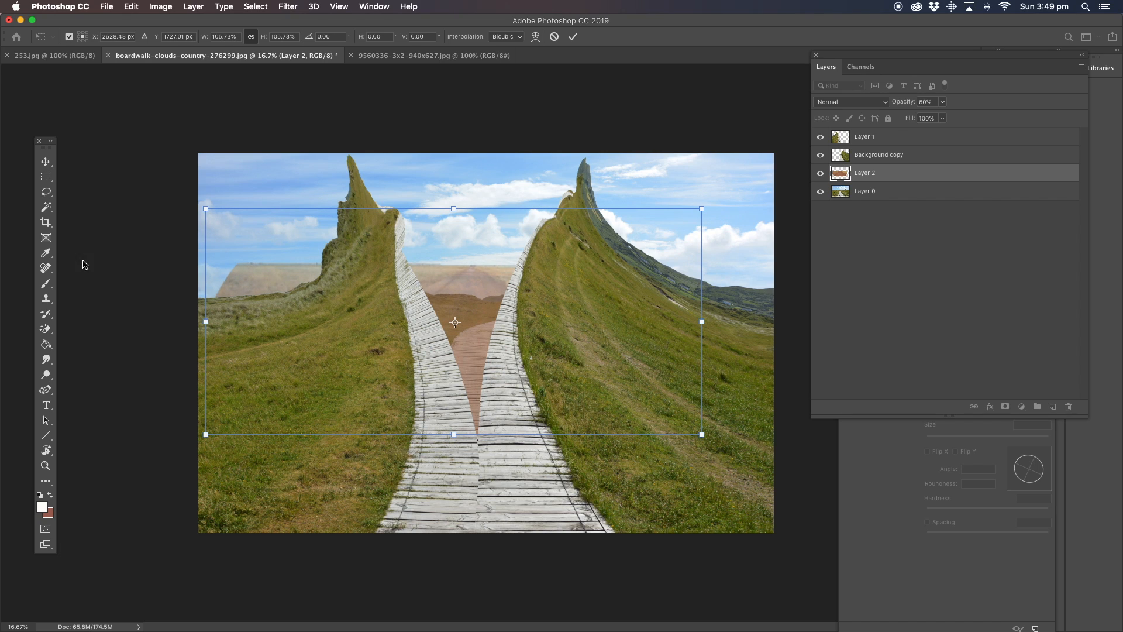
click(46, 192)
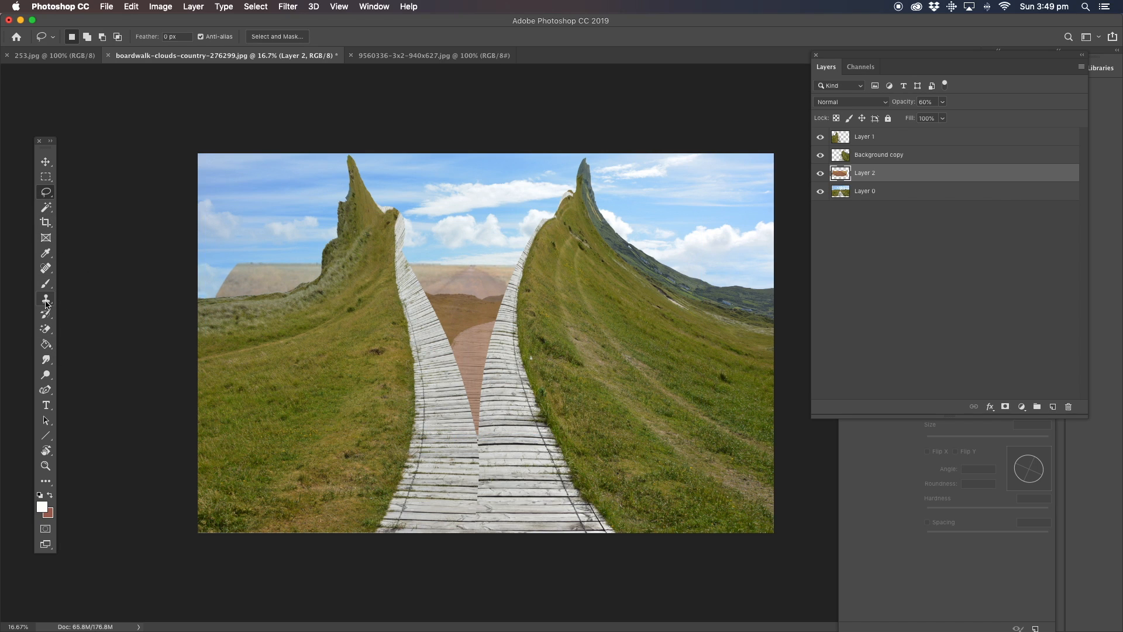
Erase the part of the road patch above the horizon with the Eraser and restore Layer 2's opacity to 100%
right_click(46, 328)
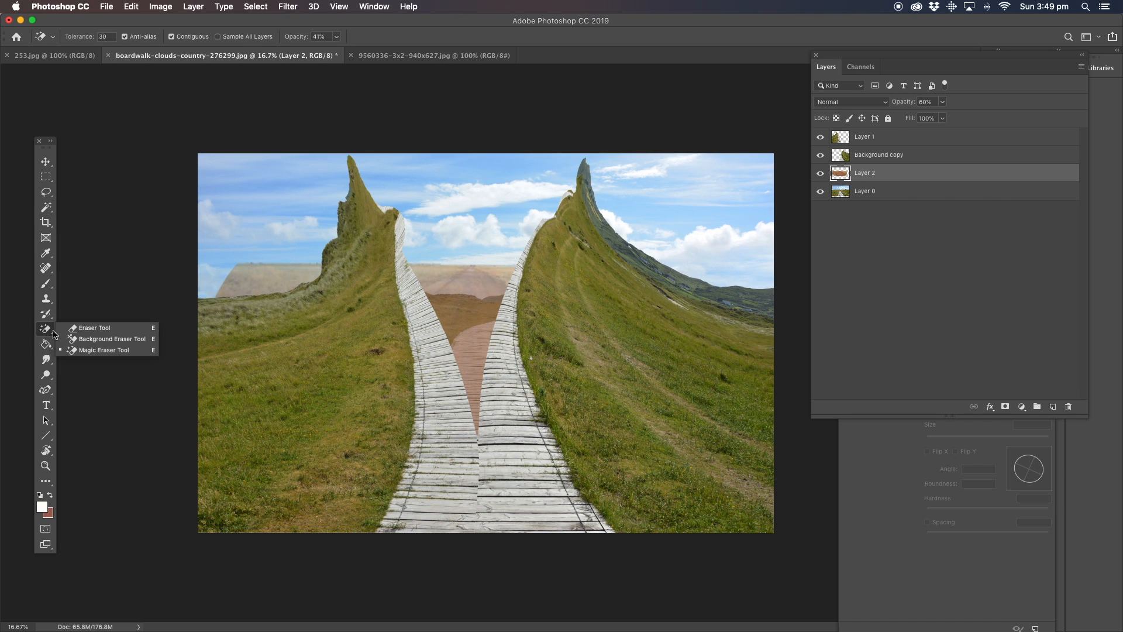
click(87, 329)
mouse_move(419, 296)
mouse_down()
mouse_move(537, 293)
mouse_move(341, 291)
mouse_move(558, 286)
mouse_move(294, 279)
mouse_move(407, 264)
mouse_move(502, 268)
mouse_move(289, 296)
mouse_move(297, 271)
mouse_move(329, 255)
mouse_move(302, 246)
mouse_move(431, 253)
mouse_up()
click(943, 101)
drag(943, 116, 972, 115)
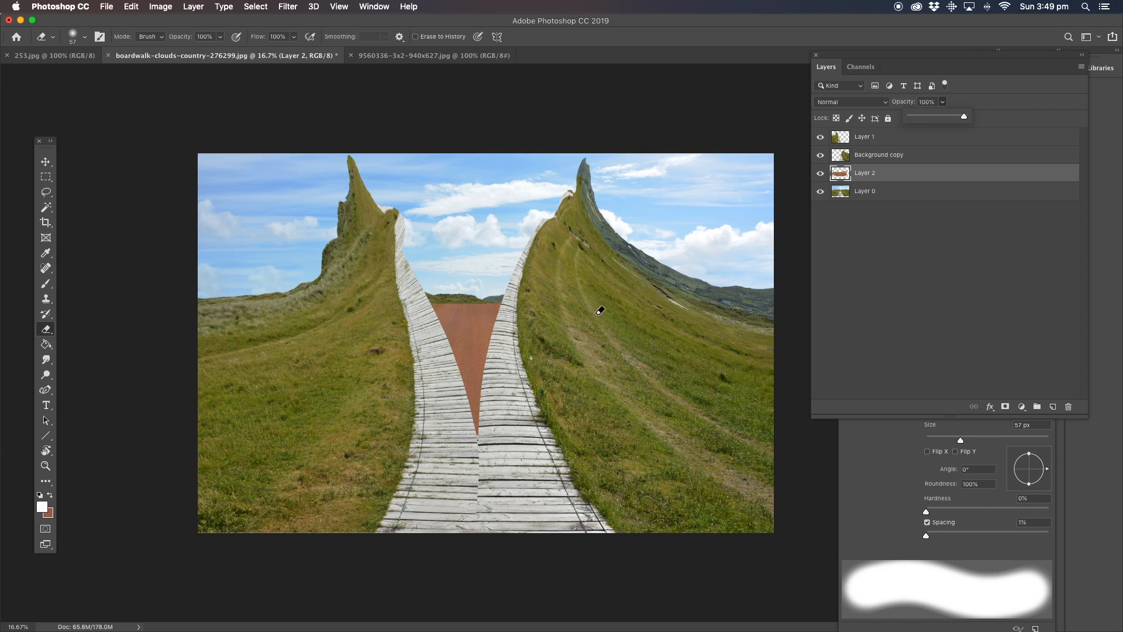
Select the red road area on Layer 2 with the Magic Wand and add a new empty layer above it
click(899, 174)
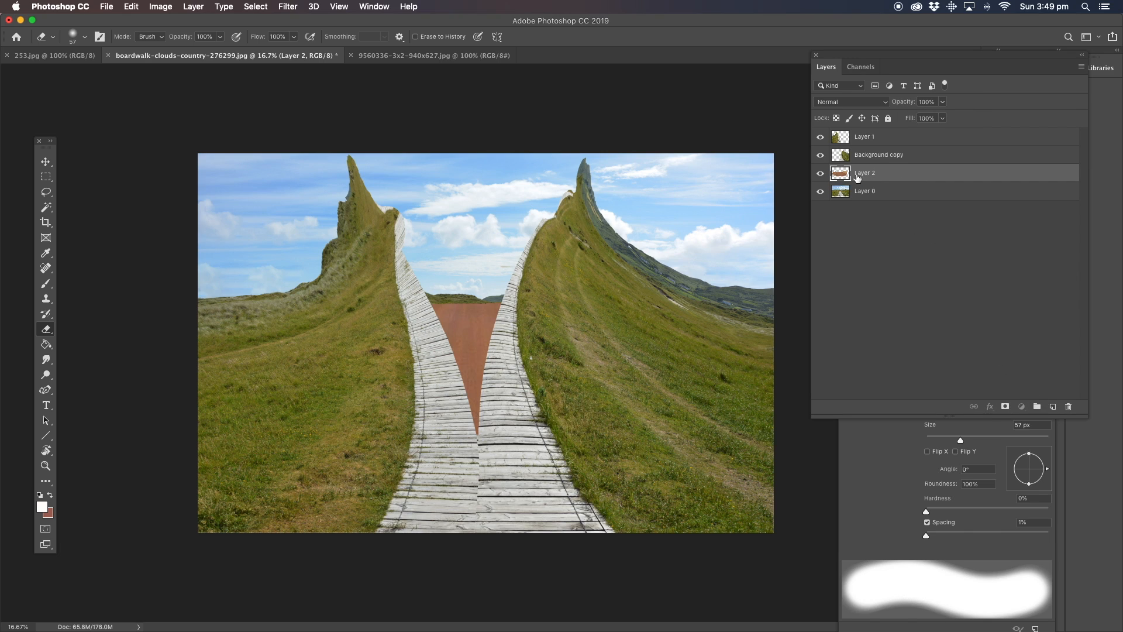
click(46, 207)
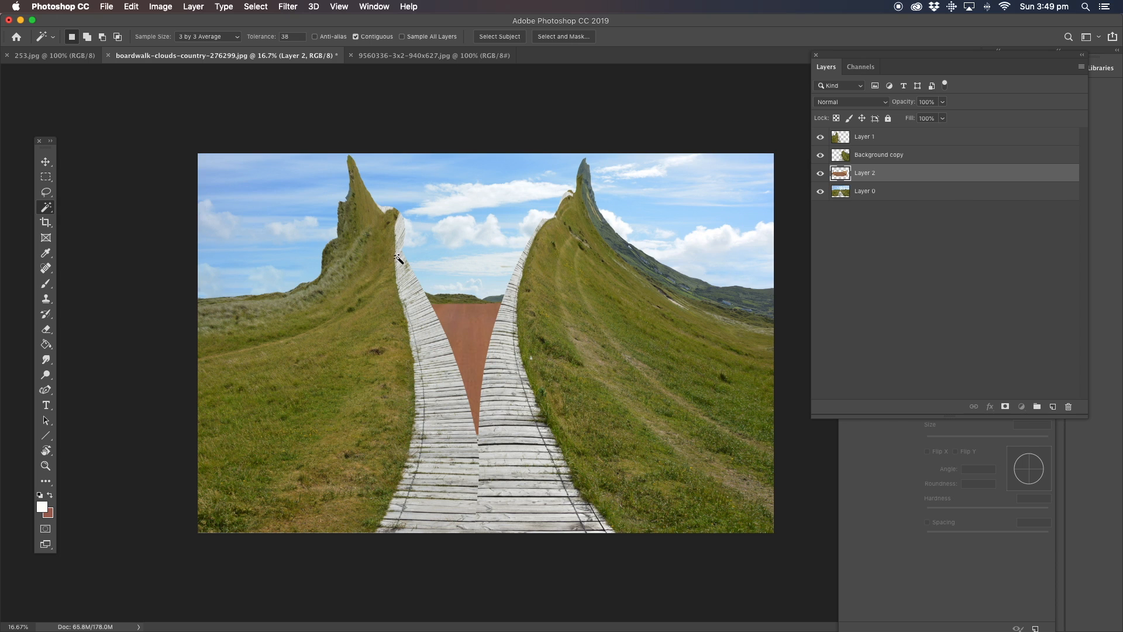
click(470, 325)
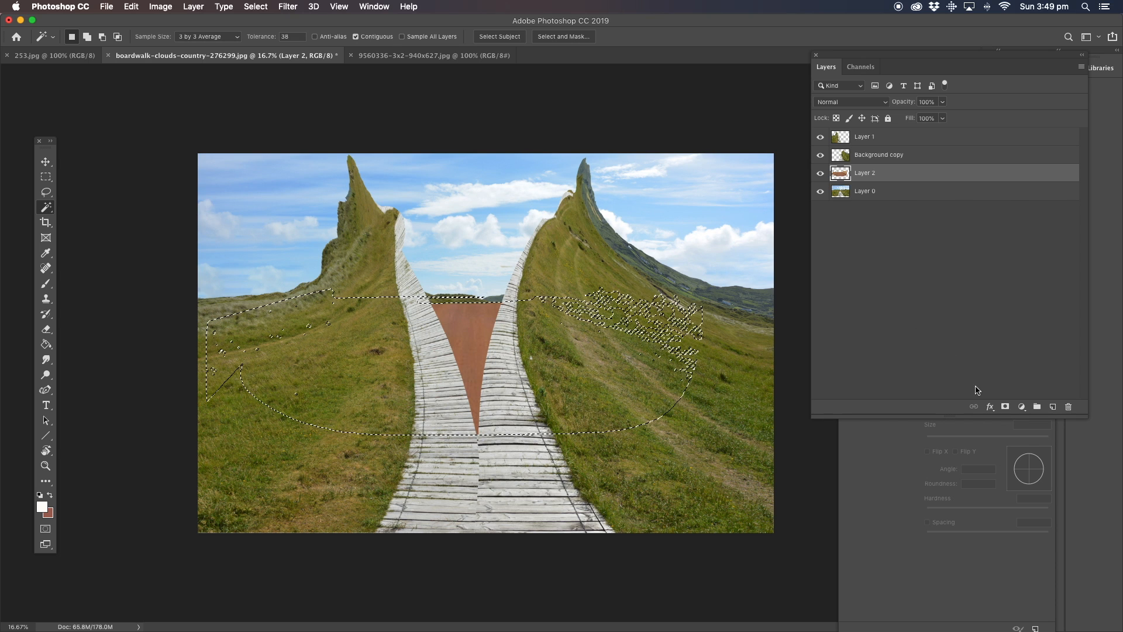
click(1051, 407)
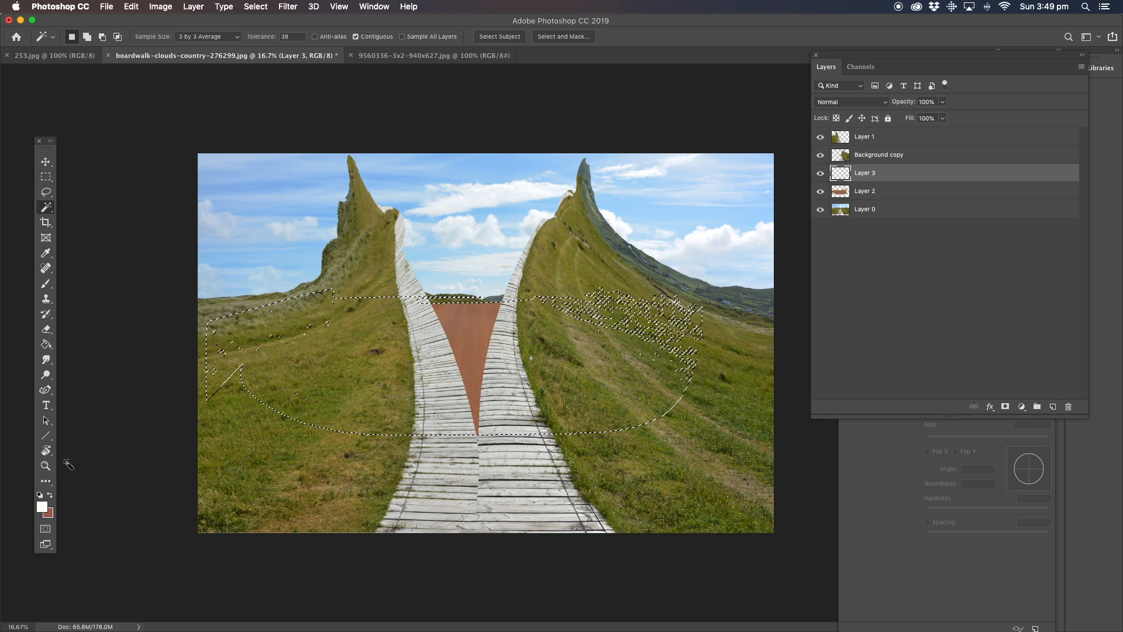
Swap the foreground and background colours and set the foreground colour to dark brown #36110a
click(49, 496)
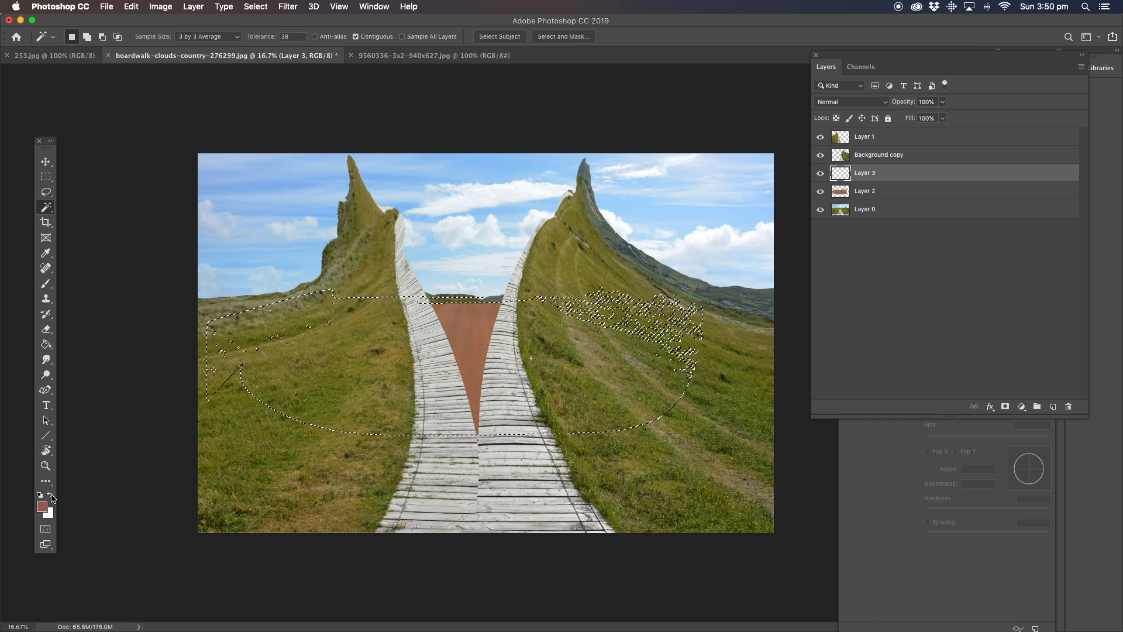
click(43, 507)
click(701, 305)
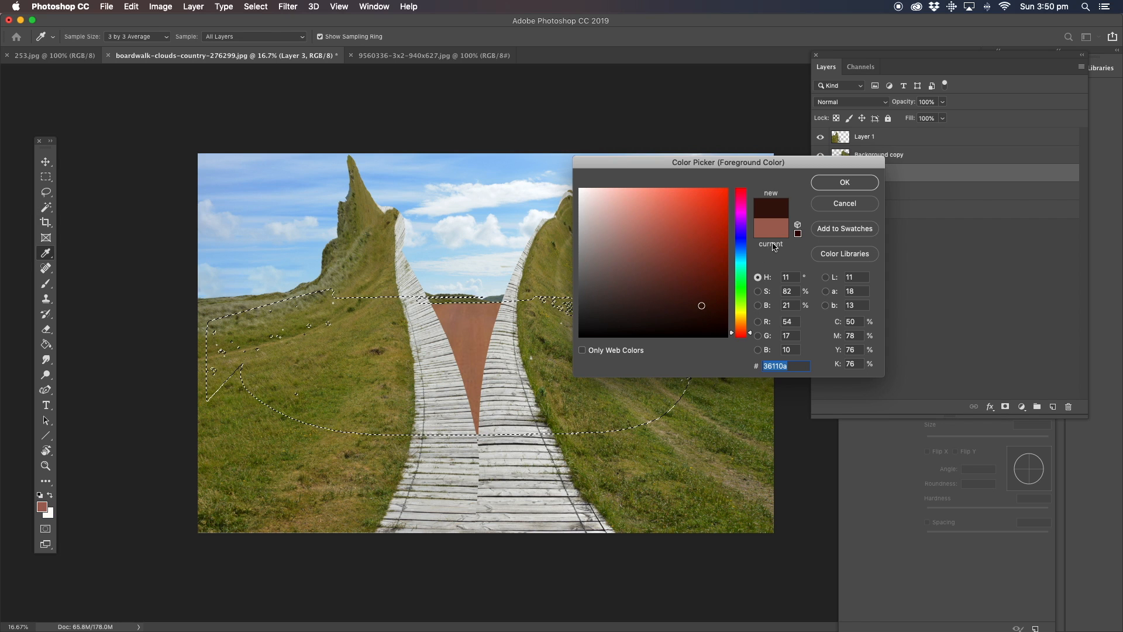
click(842, 183)
key(w)
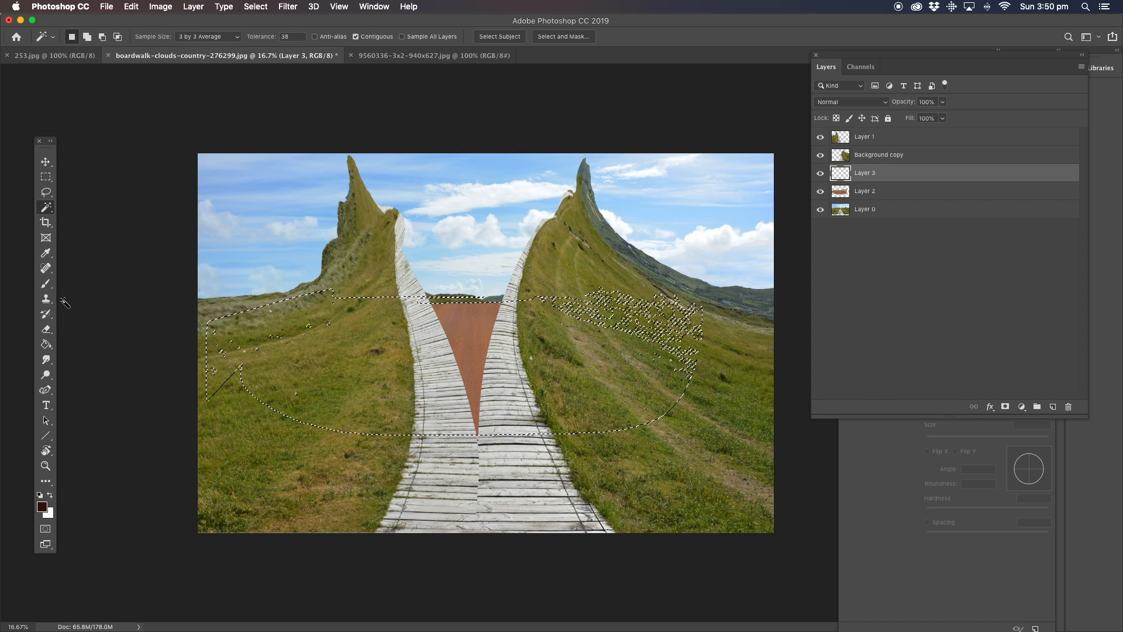
Fill the selection on Layer 3 with a vertical foreground-to-background gradient, darkest at the horizon, and deselect
click(46, 346)
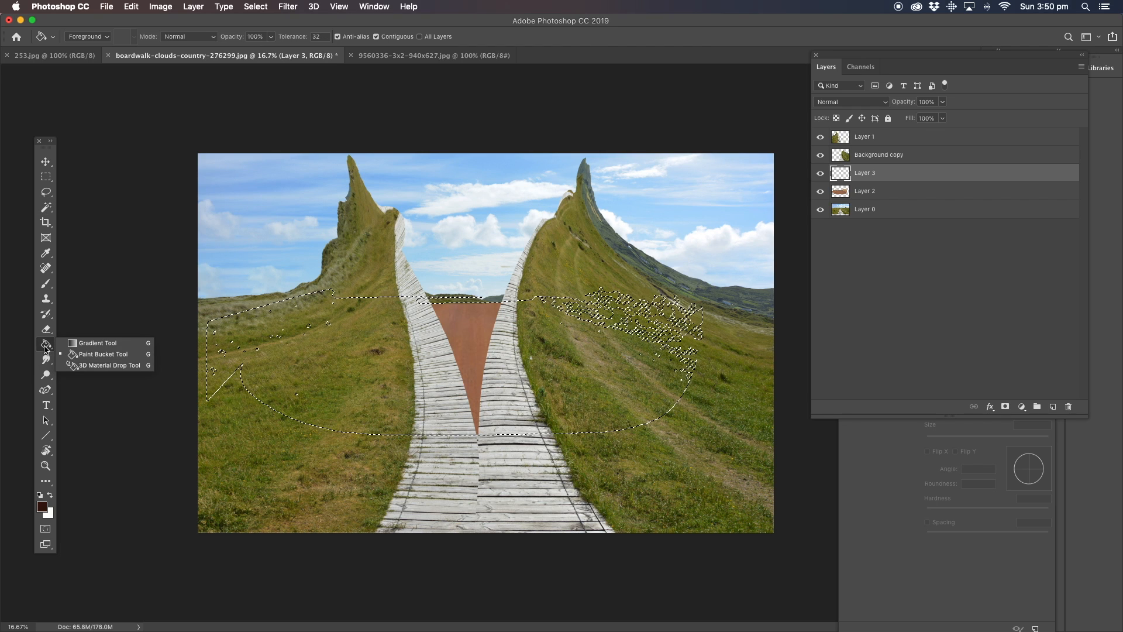
click(129, 347)
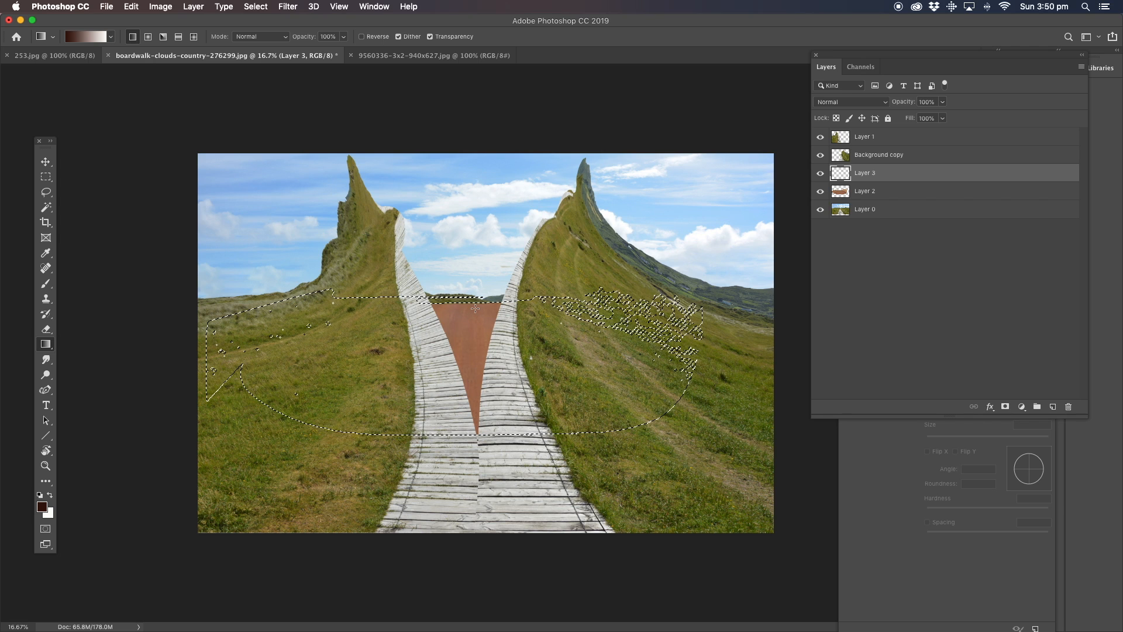
drag(474, 308, 474, 317)
drag(475, 418, 476, 417)
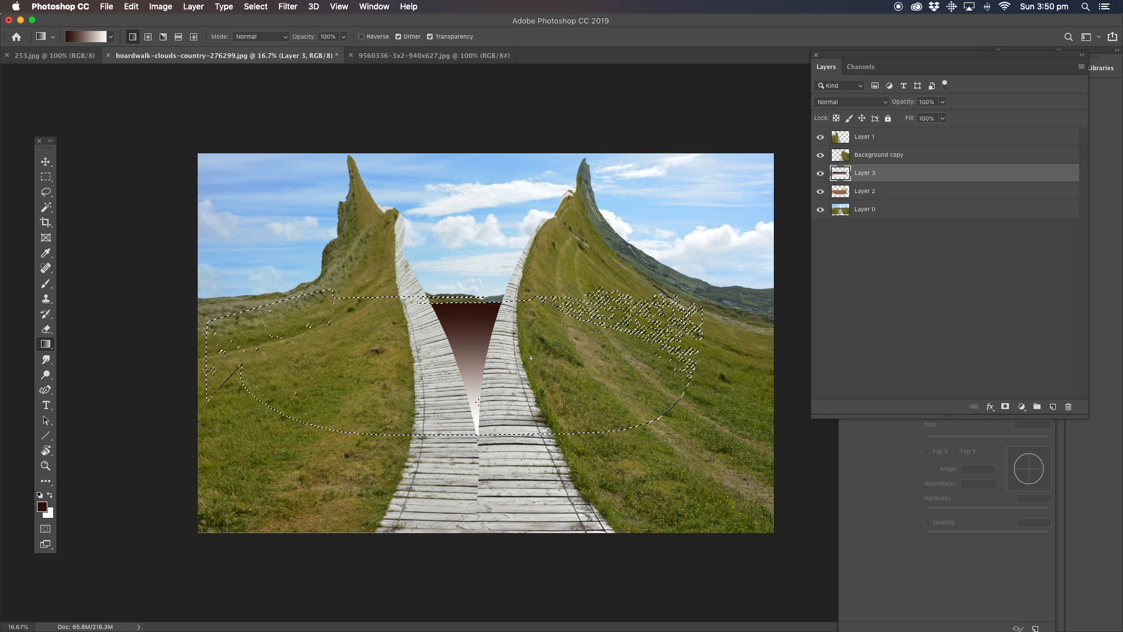
click(46, 192)
click(382, 212)
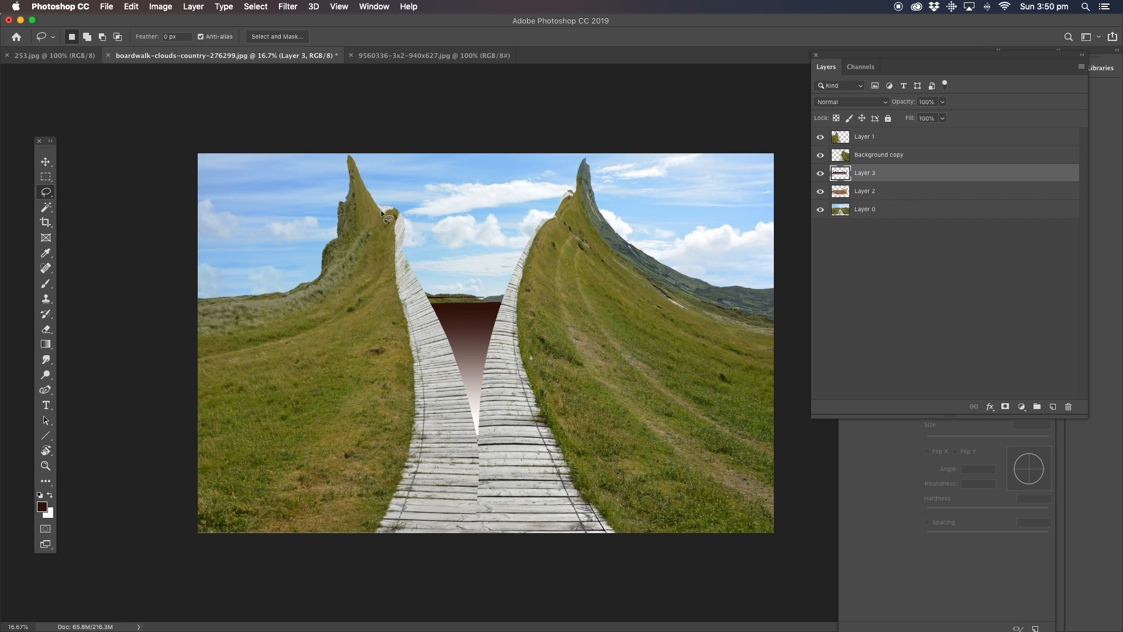
Lower Layer 3's opacity to 16% and flatten the image into a single background
click(943, 103)
click(905, 117)
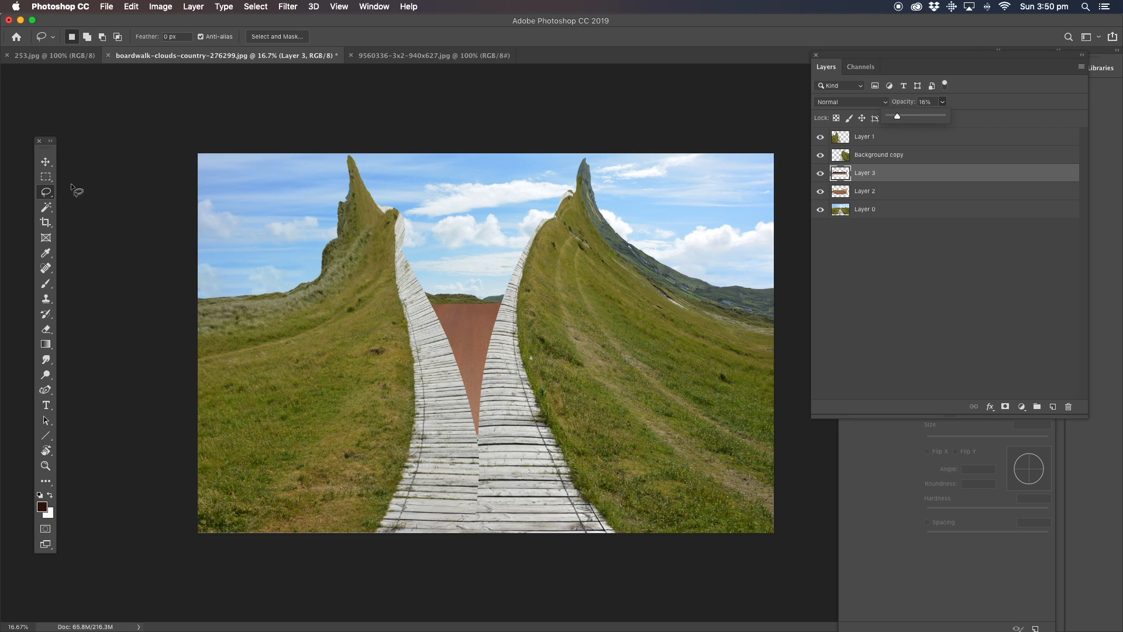
click(45, 192)
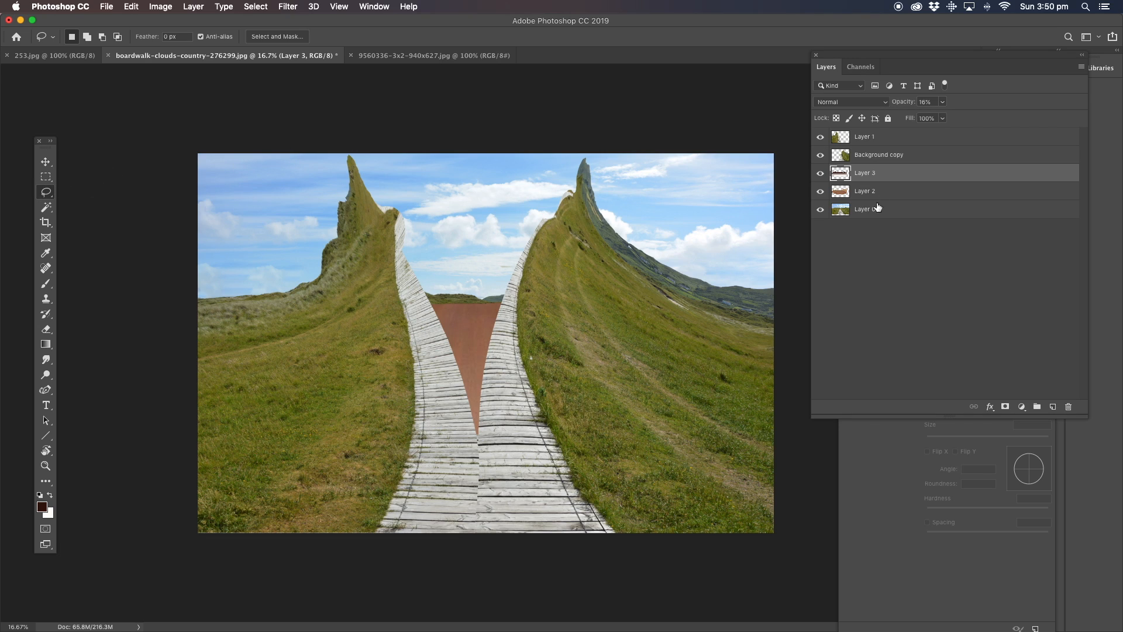
click(193, 7)
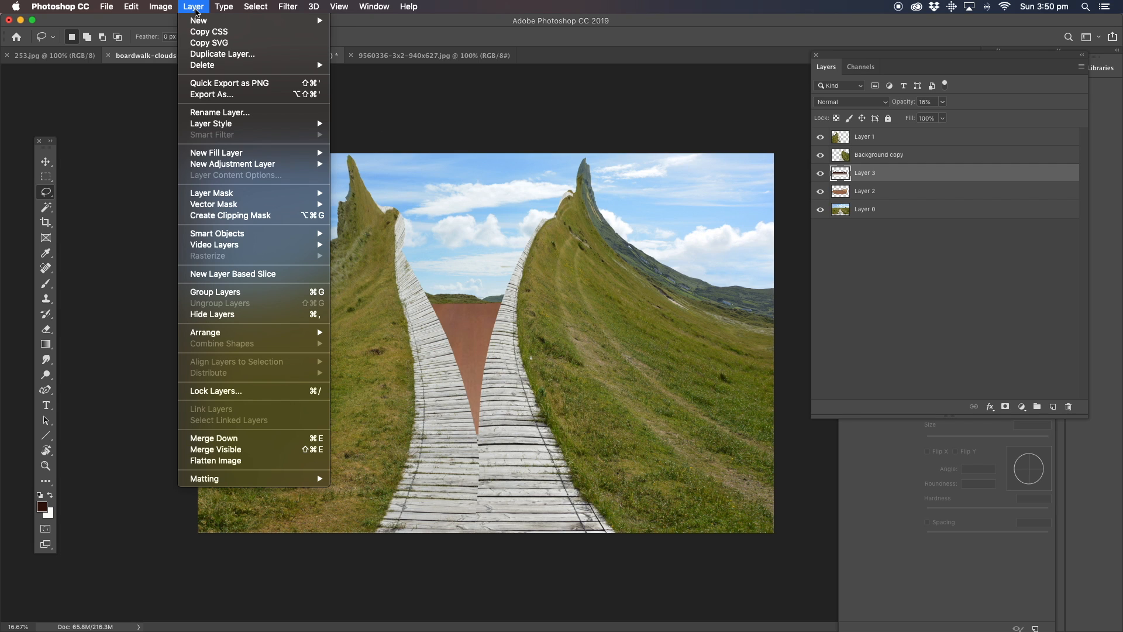
click(234, 460)
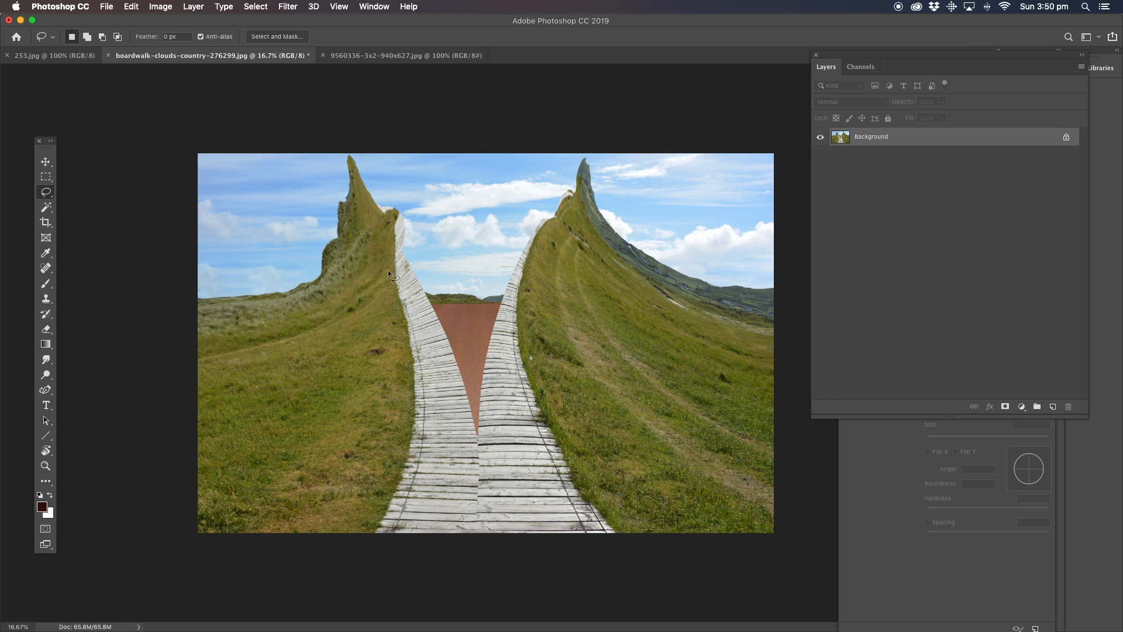
Choose the Brush with near-black foreground colour #0c0301 and add a new empty layer above the background
click(46, 285)
click(107, 282)
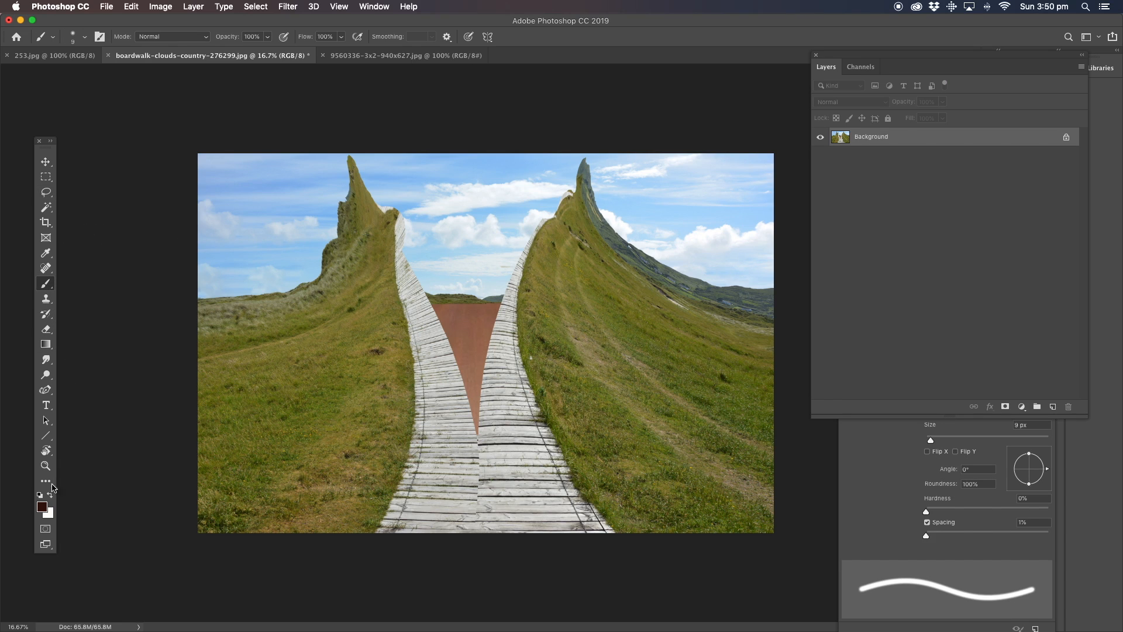
click(42, 507)
click(710, 331)
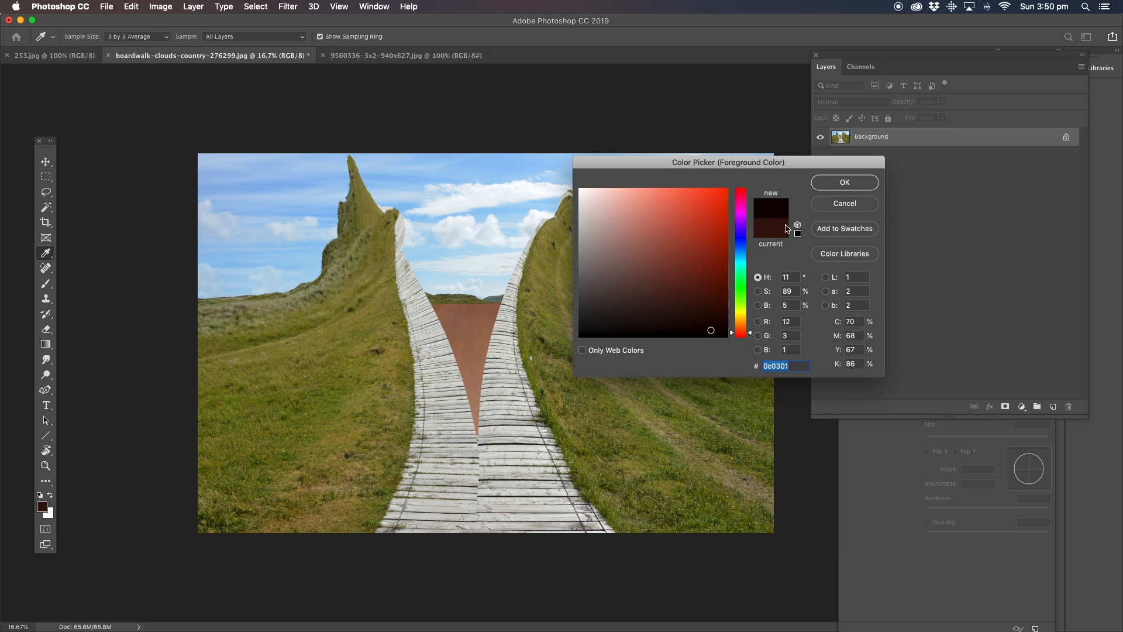
click(834, 184)
click(1052, 408)
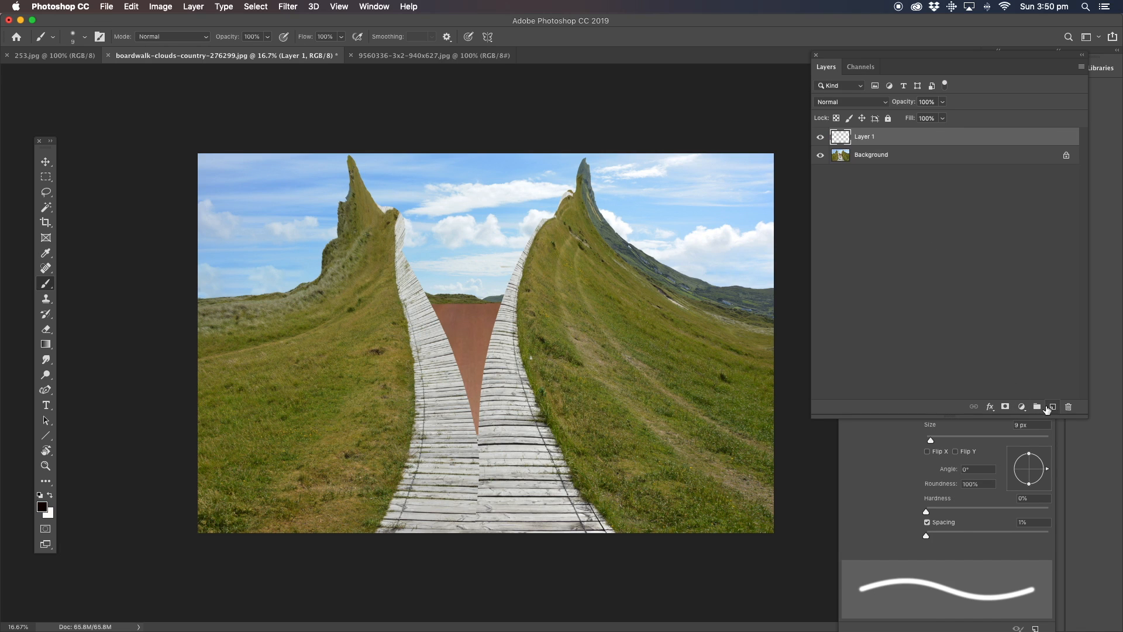
Paint near-black shading over the upper slopes of both hills on Layer 1 with a soft 180 px brush
click(996, 439)
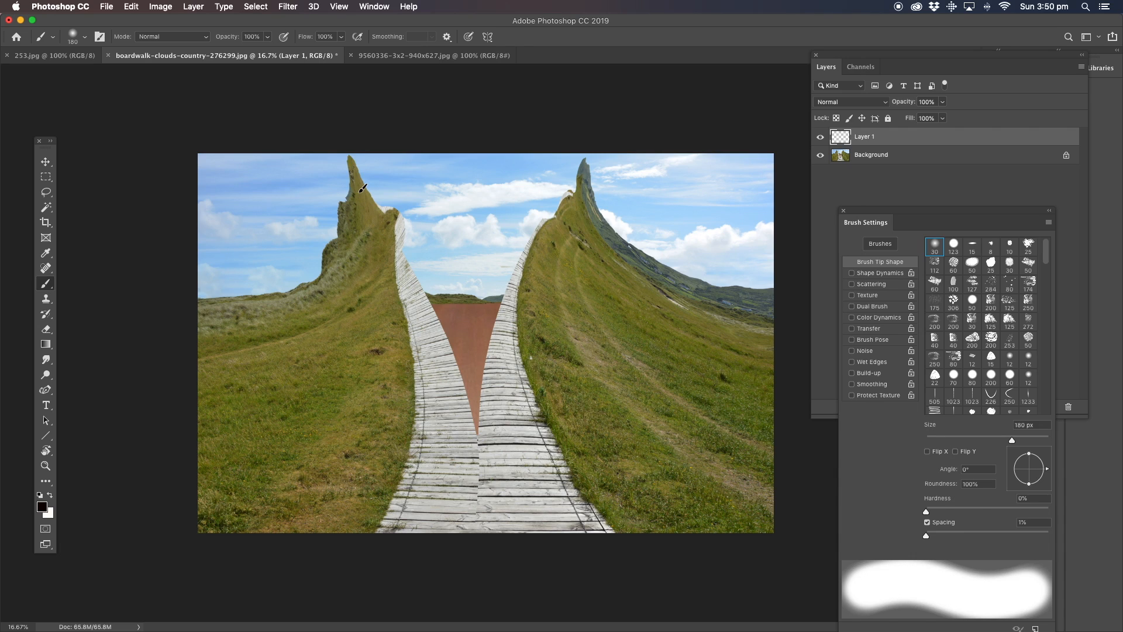
mouse_move(359, 184)
mouse_down()
mouse_move(330, 269)
mouse_move(287, 300)
mouse_move(384, 332)
mouse_move(427, 373)
mouse_move(413, 311)
mouse_move(350, 169)
mouse_move(409, 330)
mouse_move(371, 277)
mouse_move(364, 289)
mouse_move(336, 277)
mouse_up()
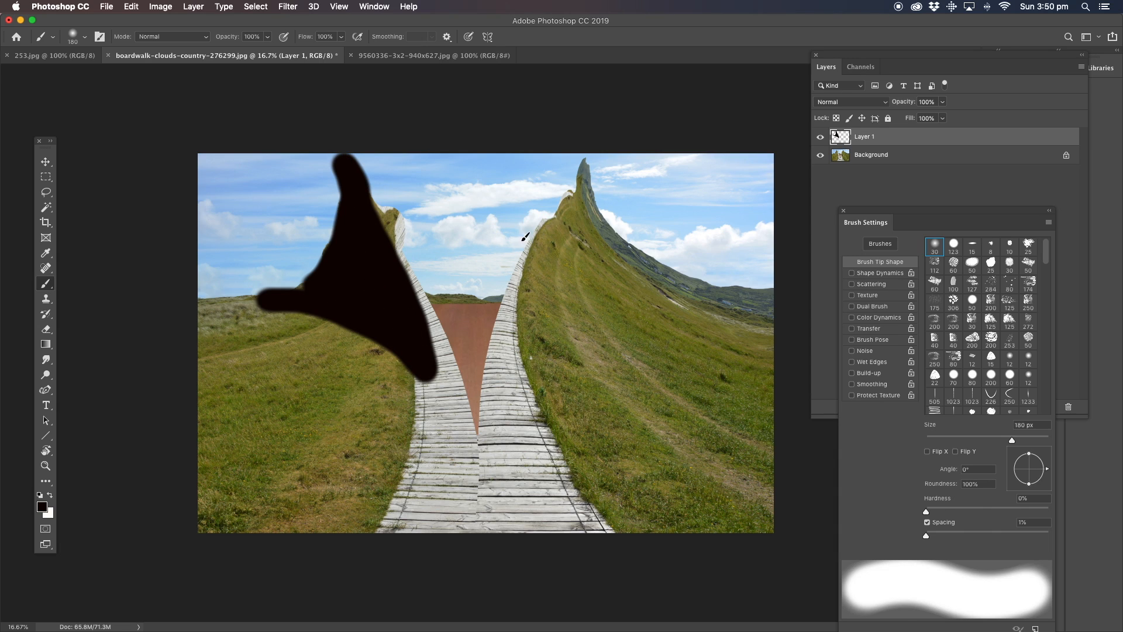
mouse_move(590, 171)
mouse_down()
mouse_move(539, 248)
mouse_move(520, 364)
mouse_move(689, 286)
mouse_move(598, 216)
mouse_move(642, 272)
mouse_move(688, 291)
mouse_move(577, 232)
mouse_up()
mouse_move(607, 263)
mouse_down()
mouse_move(632, 300)
mouse_move(625, 273)
mouse_up()
Lower the opacity of the painted shading on Layer 1 to 21%
click(902, 138)
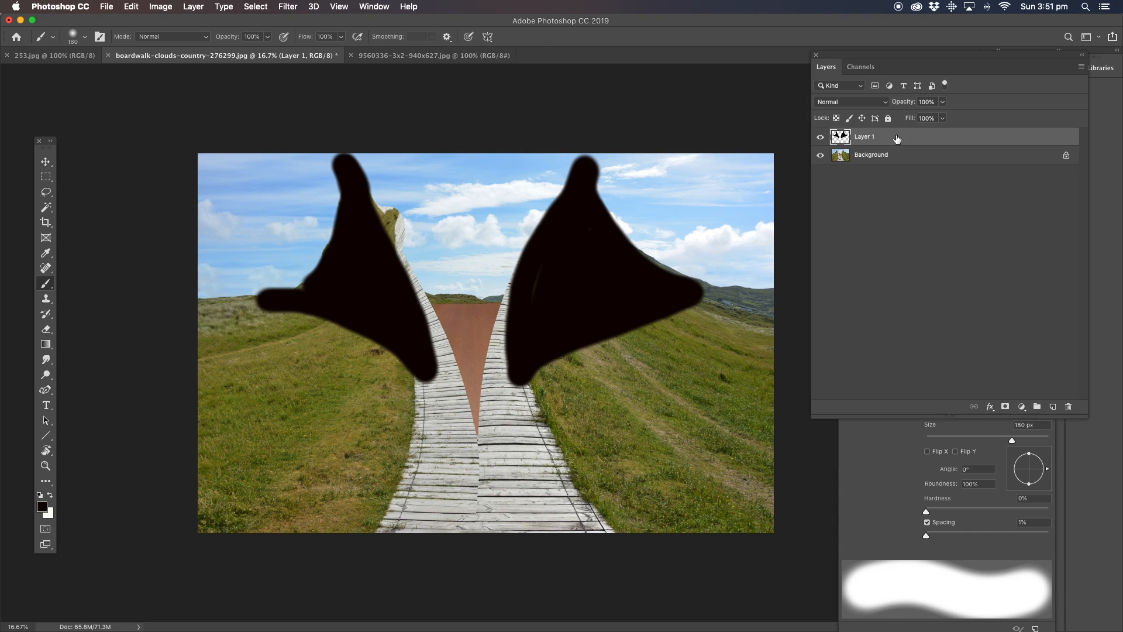
click(943, 102)
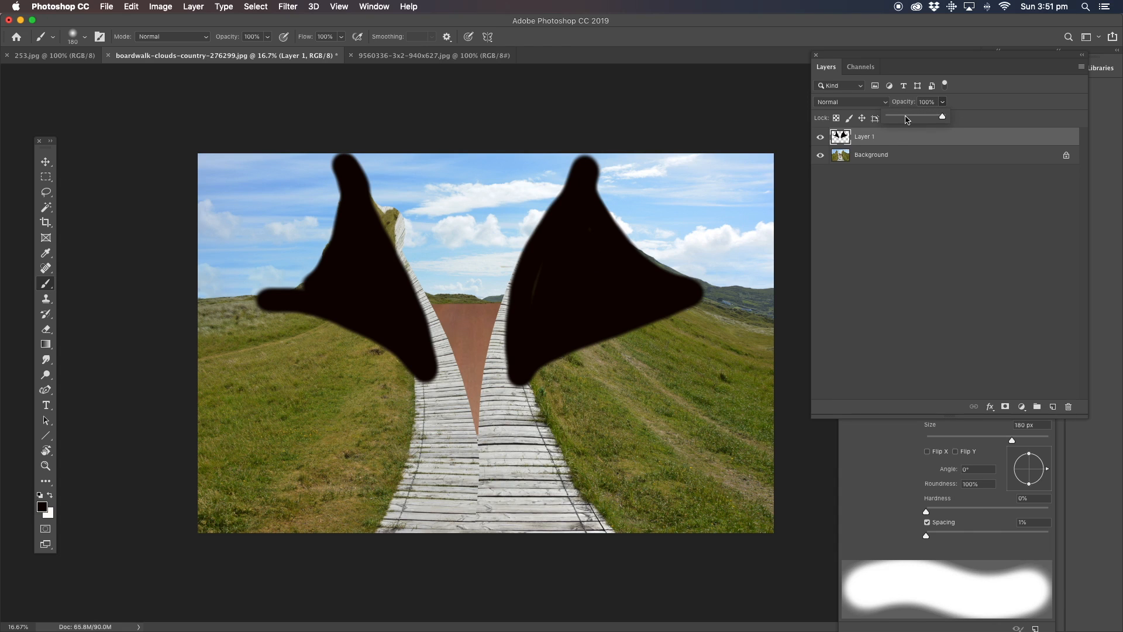
click(905, 117)
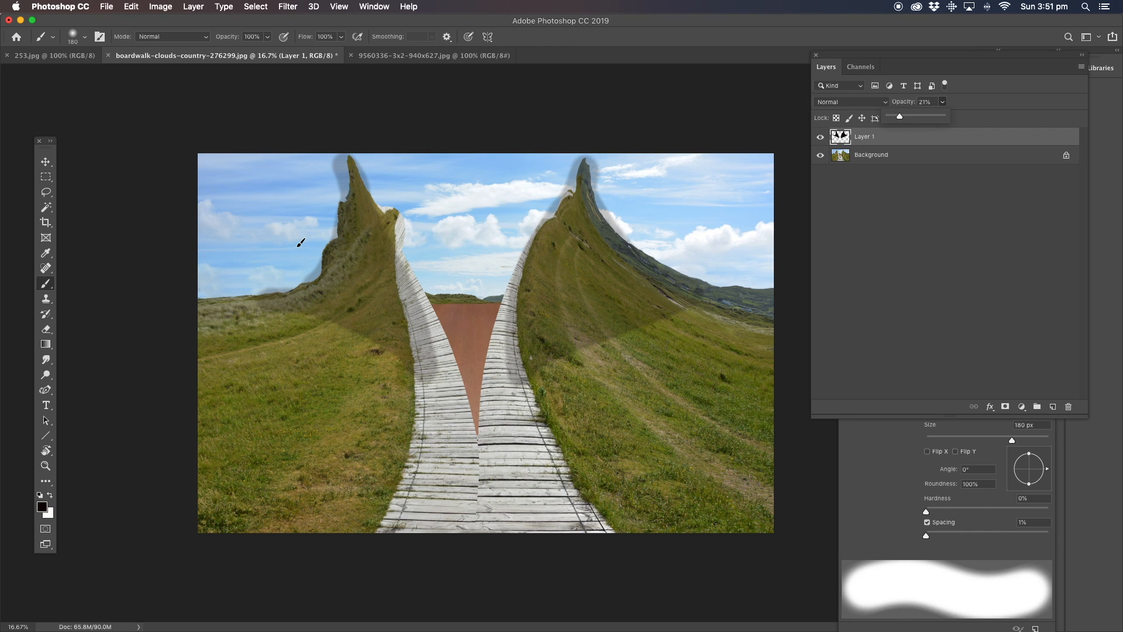
Soften the shading on Layer 1 with a Gaussian Blur of 50.1 pixels radius
click(46, 466)
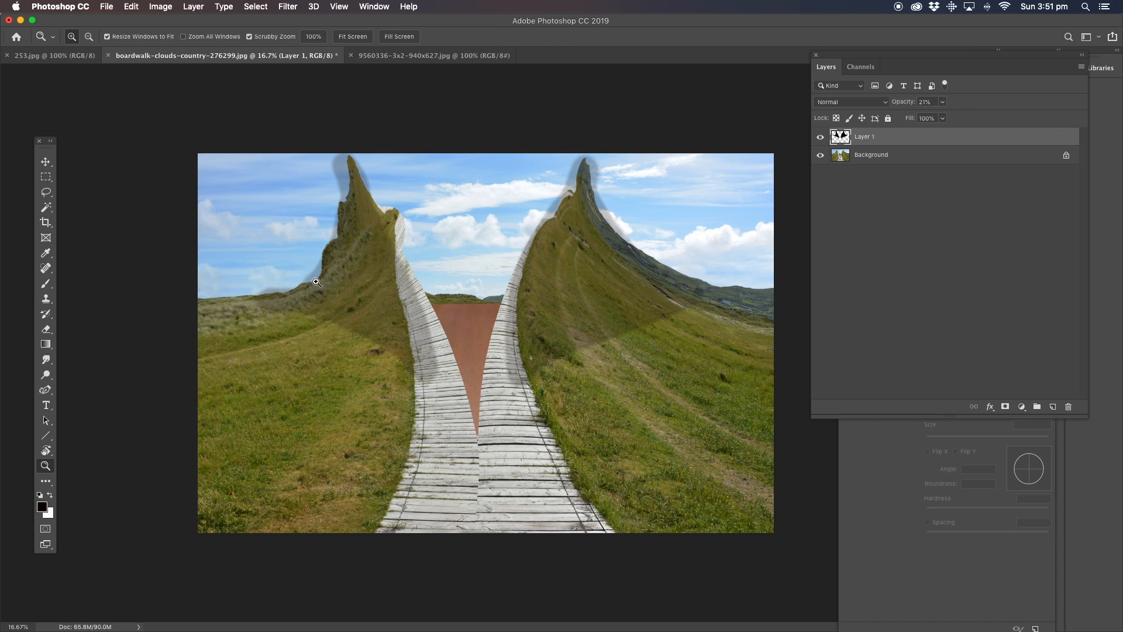
click(291, 8)
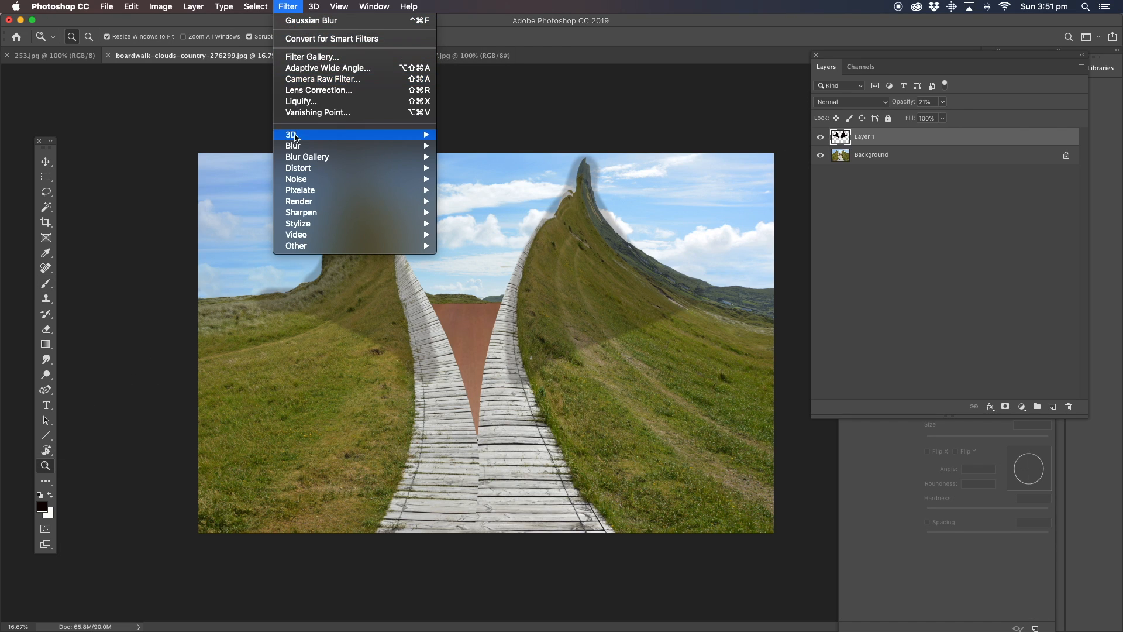
mouse_move(298, 146)
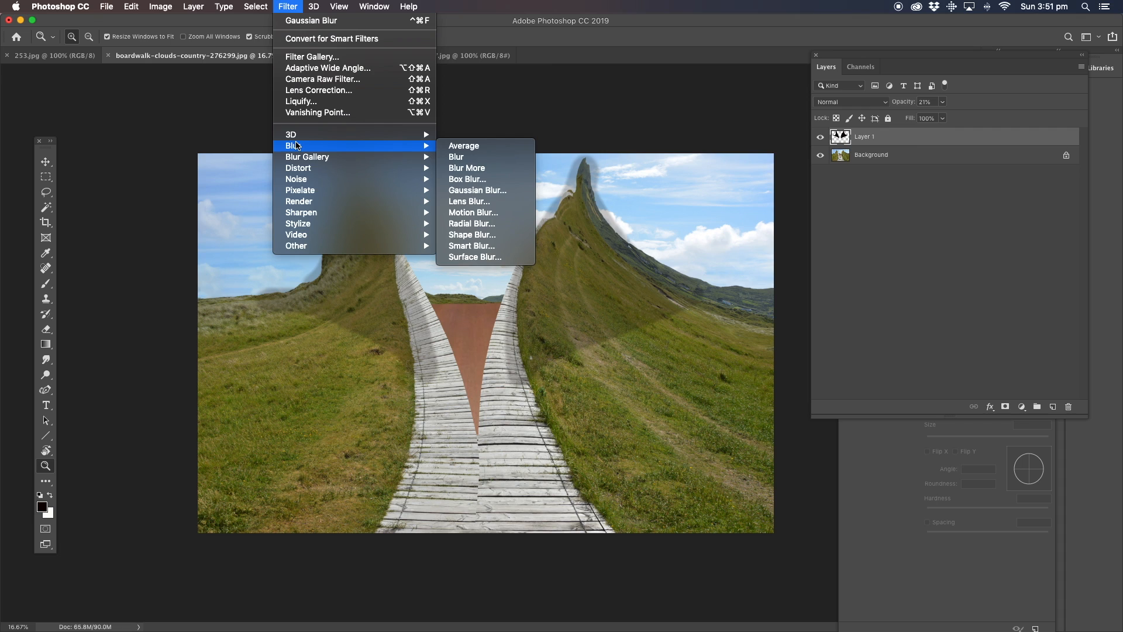
click(477, 190)
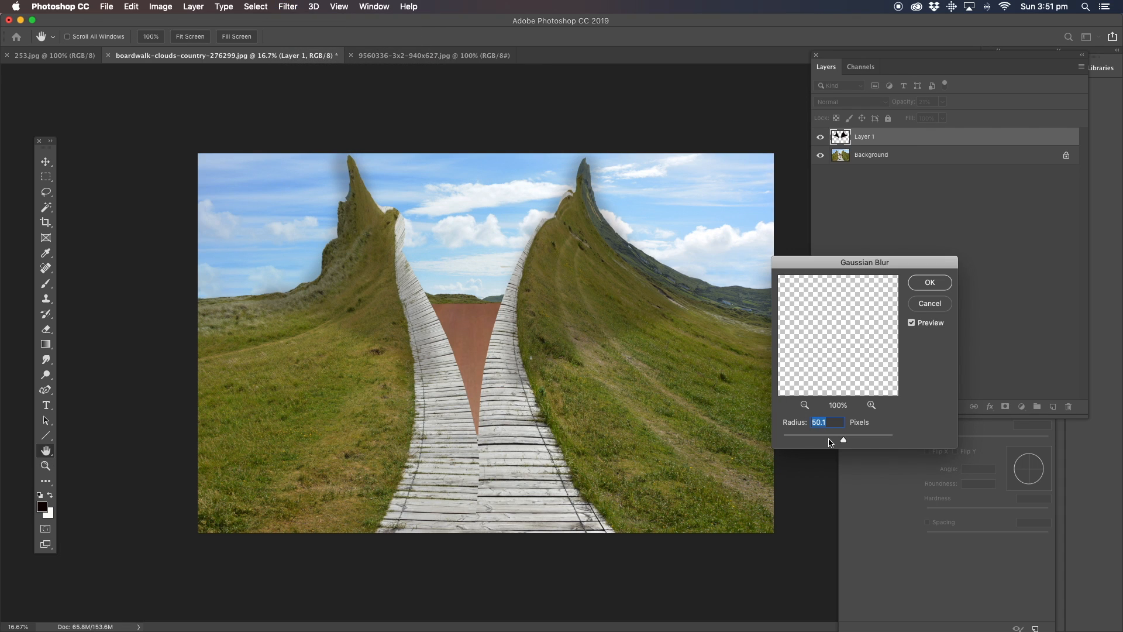
click(927, 289)
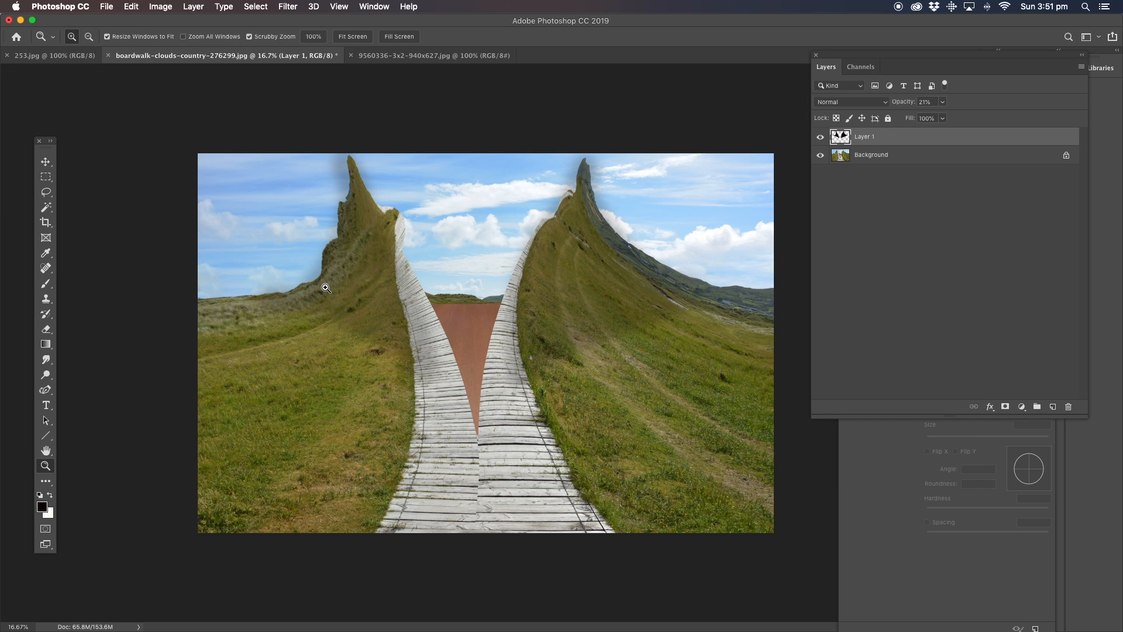
Erase the shading that spills into the sky along both sides of the left hill with a 37 px soft Eraser
click(329, 209)
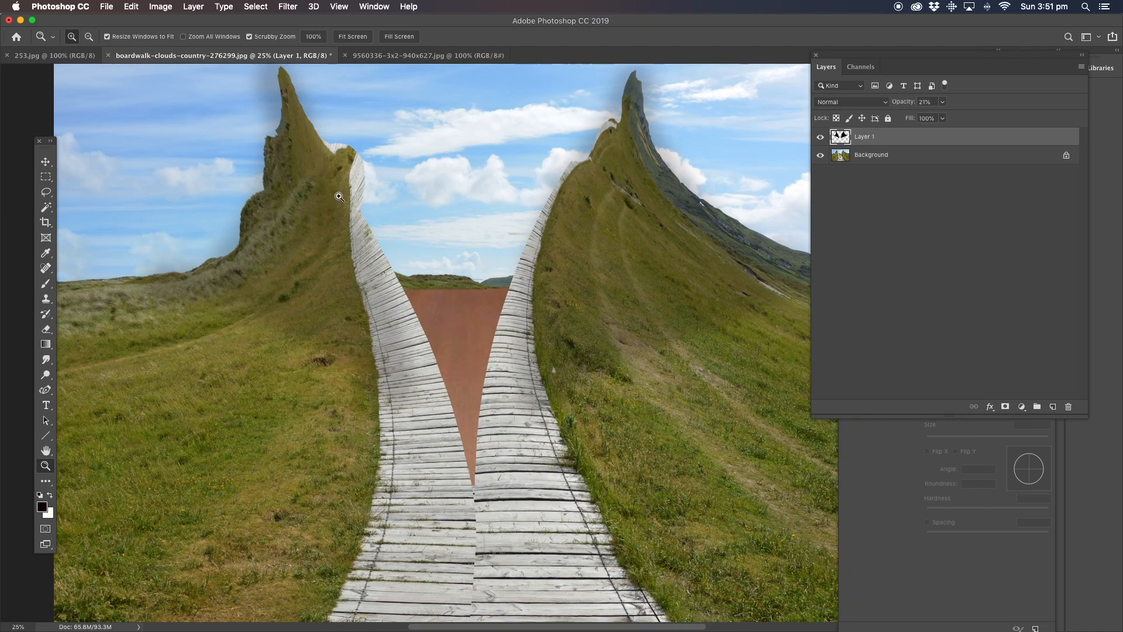
click(301, 156)
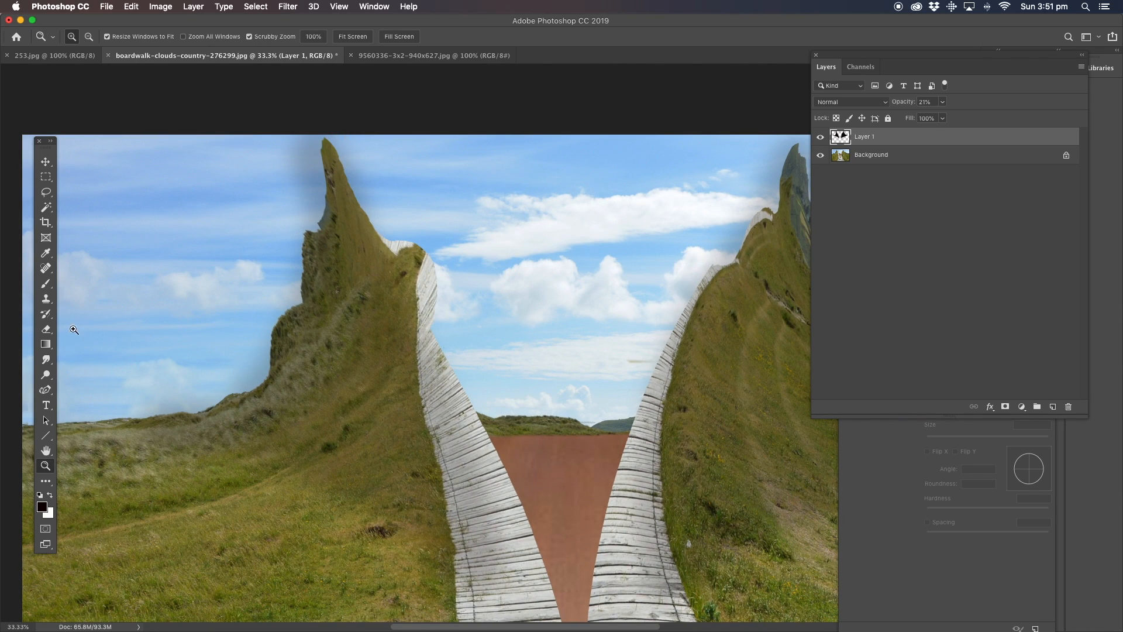
click(46, 329)
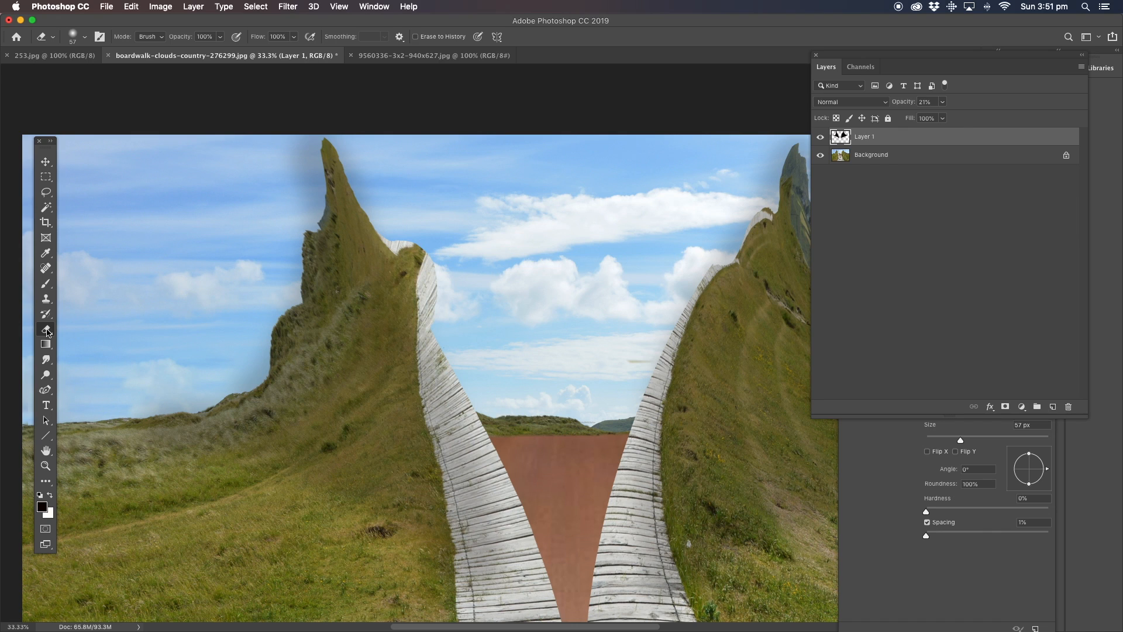
click(945, 438)
drag(310, 170, 319, 139)
mouse_move(323, 181)
mouse_down()
mouse_move(313, 226)
mouse_move(314, 200)
mouse_move(307, 217)
mouse_move(301, 196)
mouse_move(284, 195)
mouse_move(278, 154)
mouse_move(302, 156)
mouse_move(315, 191)
mouse_move(322, 138)
mouse_up()
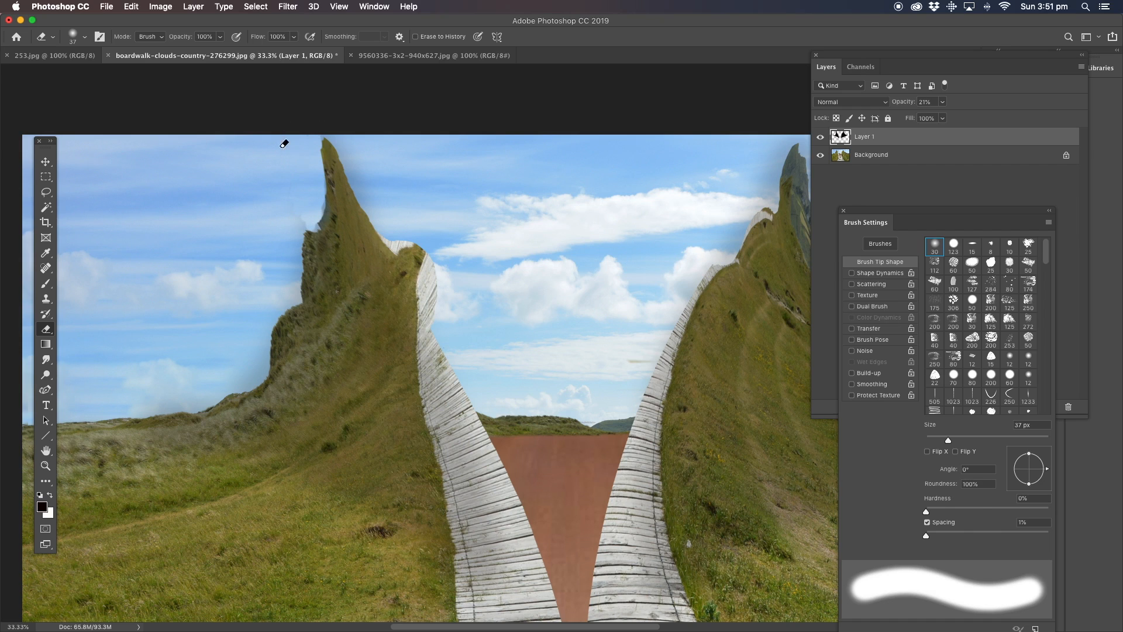
mouse_move(319, 226)
mouse_down()
mouse_move(297, 298)
mouse_move(296, 273)
mouse_move(293, 301)
mouse_up()
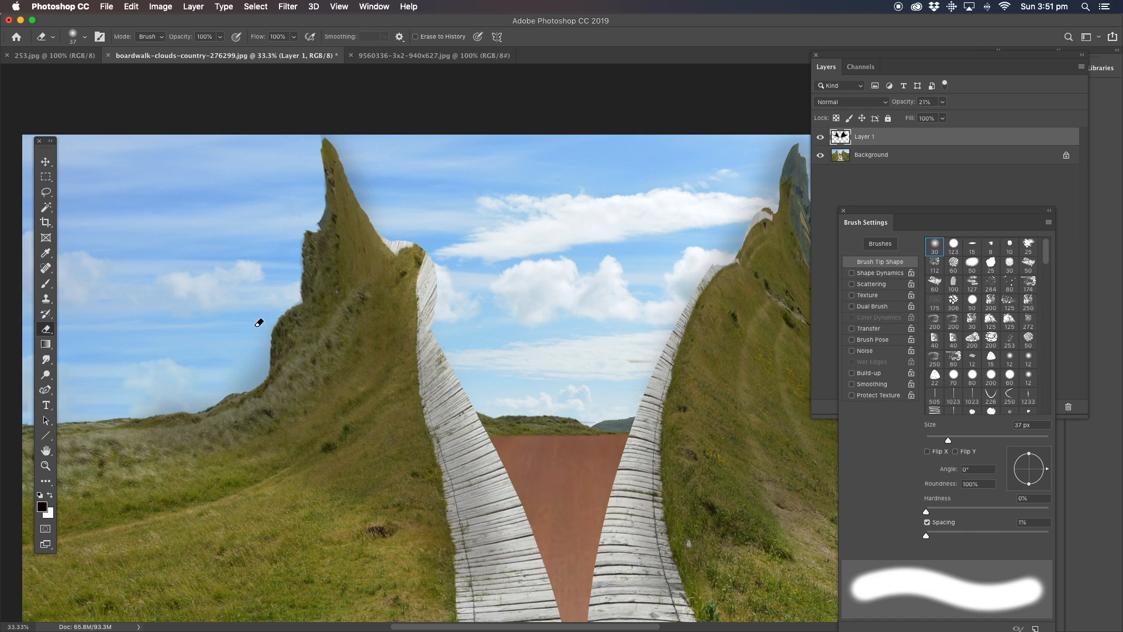
mouse_move(268, 334)
mouse_down()
mouse_move(255, 384)
mouse_move(224, 393)
mouse_move(251, 381)
mouse_move(254, 354)
mouse_move(232, 386)
mouse_move(260, 345)
mouse_move(208, 398)
mouse_move(156, 407)
mouse_move(213, 399)
mouse_move(136, 405)
mouse_up()
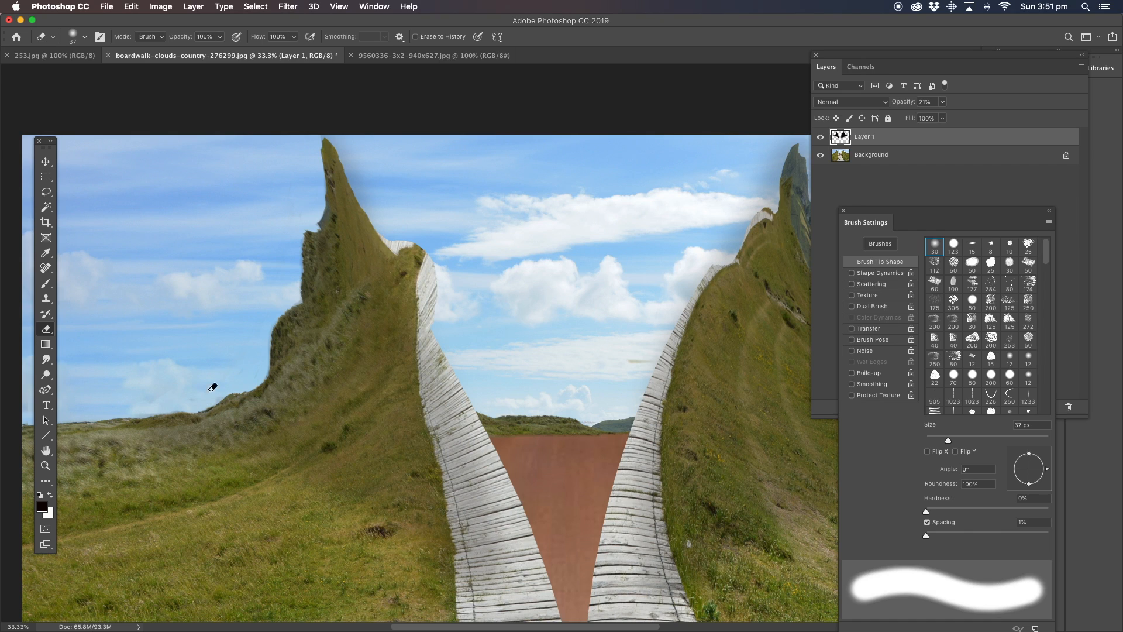
mouse_move(365, 180)
mouse_down()
mouse_move(329, 129)
mouse_move(389, 228)
mouse_up()
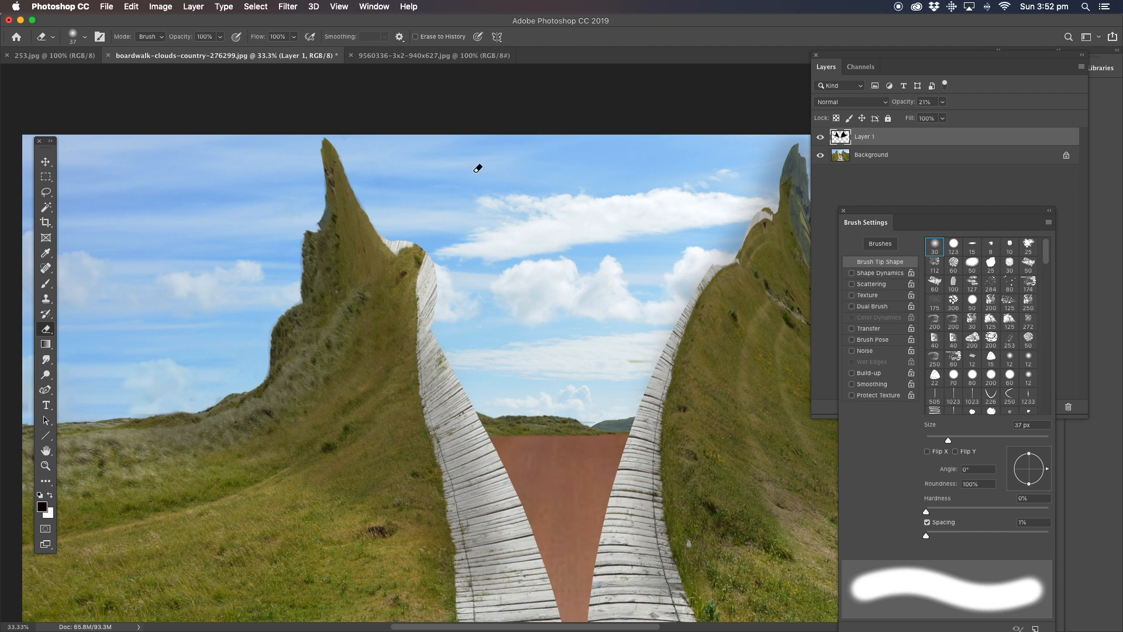
Erase the shading that spills into the sky along both sides of the right hill on Layer 1
drag(580, 315, 286, 364)
mouse_move(470, 215)
mouse_down()
mouse_move(495, 201)
mouse_move(483, 253)
mouse_move(482, 241)
mouse_move(453, 261)
mouse_move(448, 283)
mouse_move(442, 270)
mouse_move(447, 290)
mouse_move(415, 303)
mouse_up()
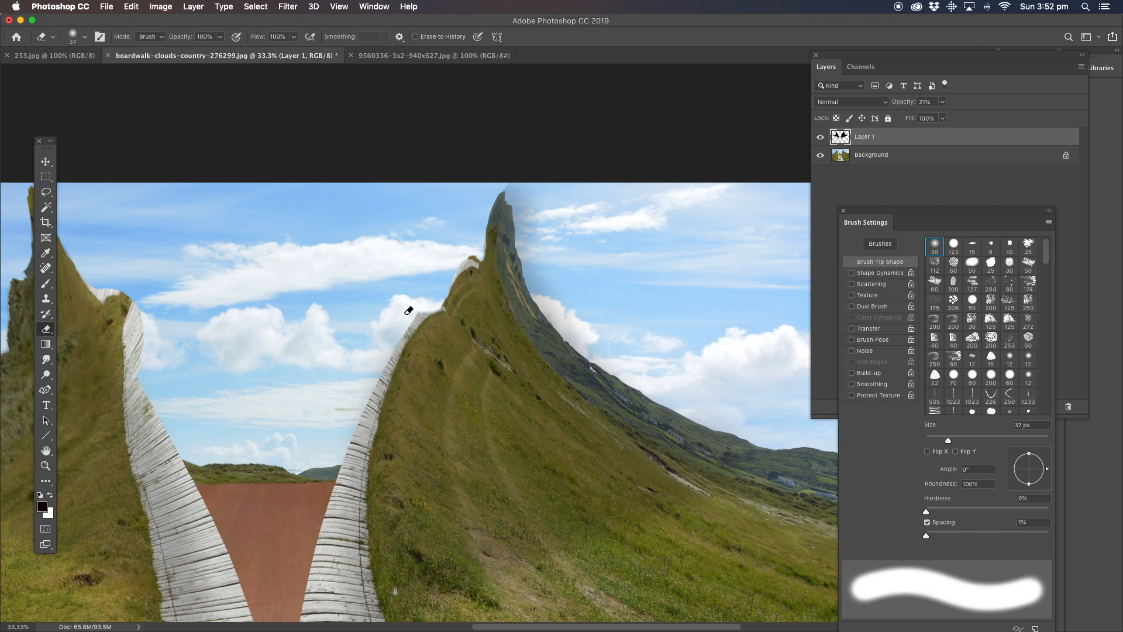
mouse_move(533, 219)
mouse_down()
mouse_move(507, 186)
mouse_move(527, 209)
mouse_move(521, 200)
mouse_move(527, 248)
mouse_move(534, 235)
mouse_move(541, 246)
mouse_move(529, 243)
mouse_move(544, 309)
mouse_move(577, 340)
mouse_move(535, 257)
mouse_move(547, 304)
mouse_move(564, 323)
mouse_move(542, 242)
mouse_move(571, 314)
mouse_move(602, 337)
mouse_move(609, 318)
mouse_move(627, 347)
mouse_move(589, 348)
mouse_move(573, 334)
mouse_move(575, 345)
mouse_move(631, 373)
mouse_up()
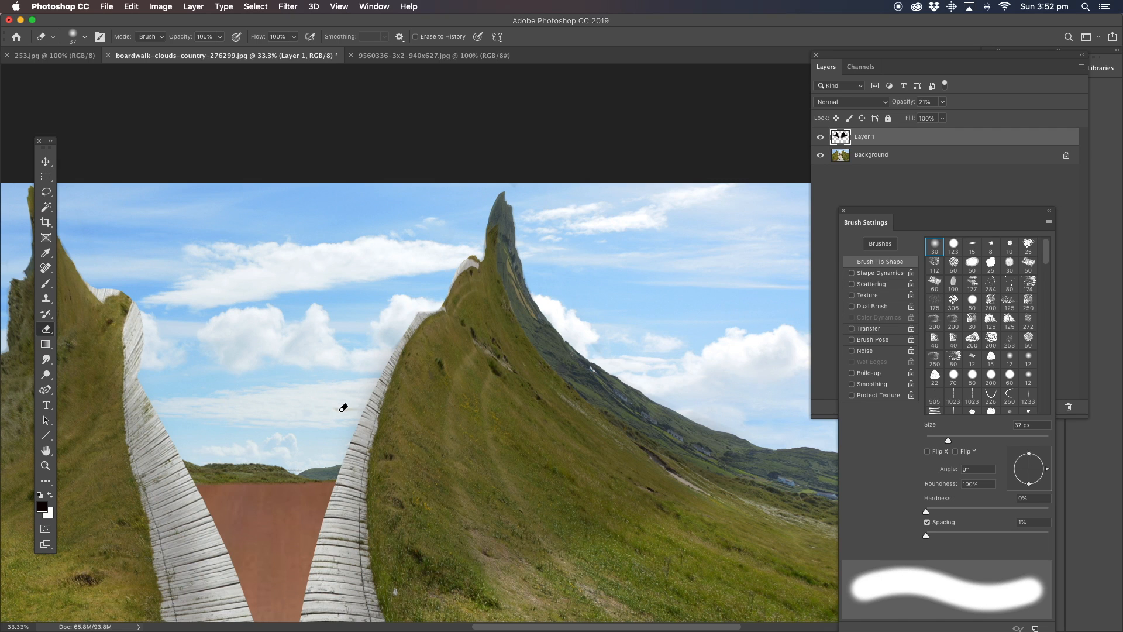
click(45, 466)
alt+click(289, 465)
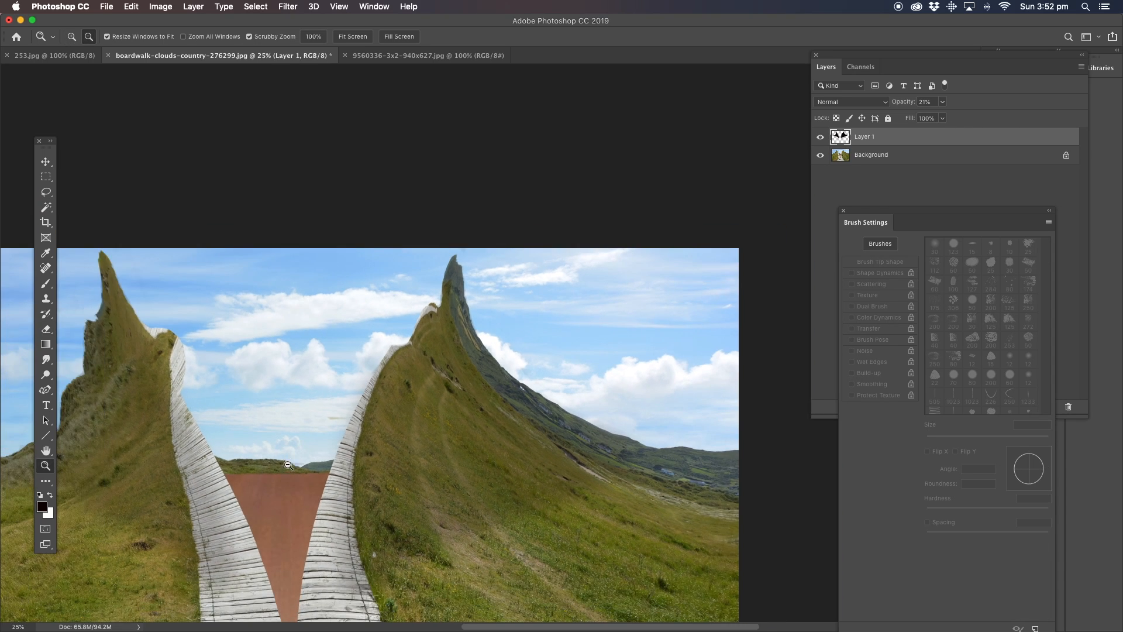
alt+click(289, 465)
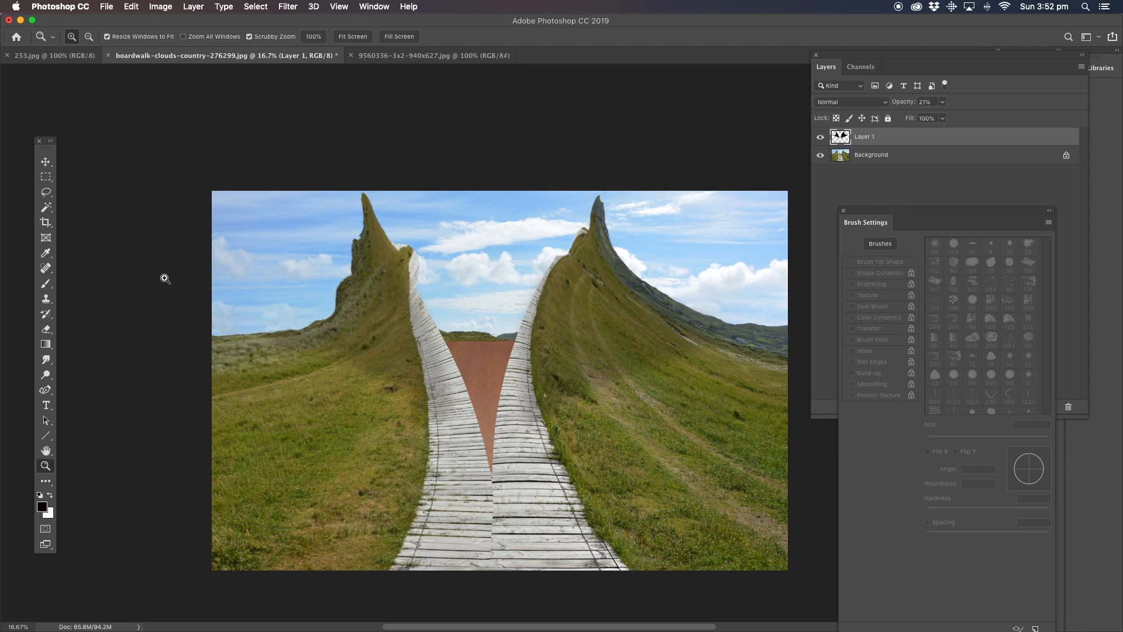
Erase part of the shading over the left hill's grass with a 929 px soft Eraser, and flatten the image
click(46, 332)
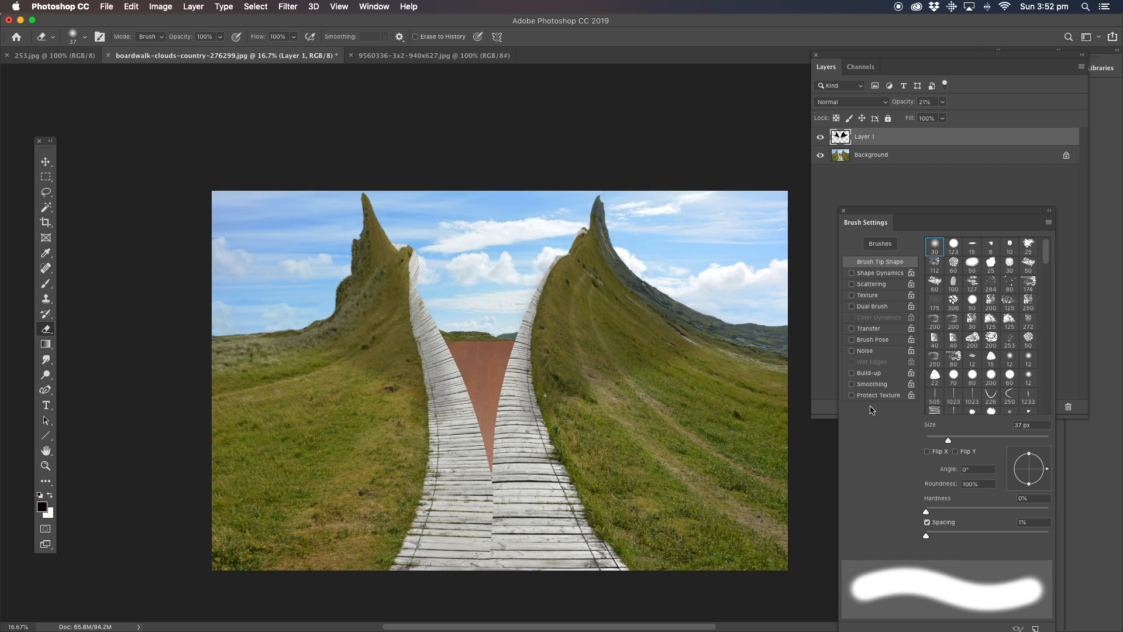
click(1009, 437)
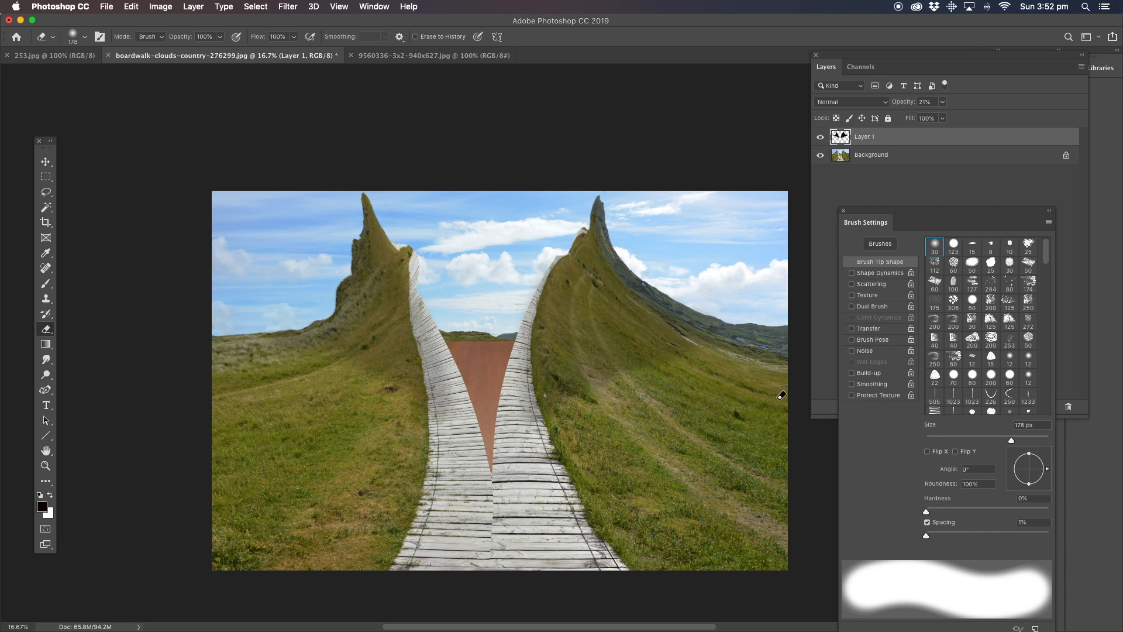
click(1038, 438)
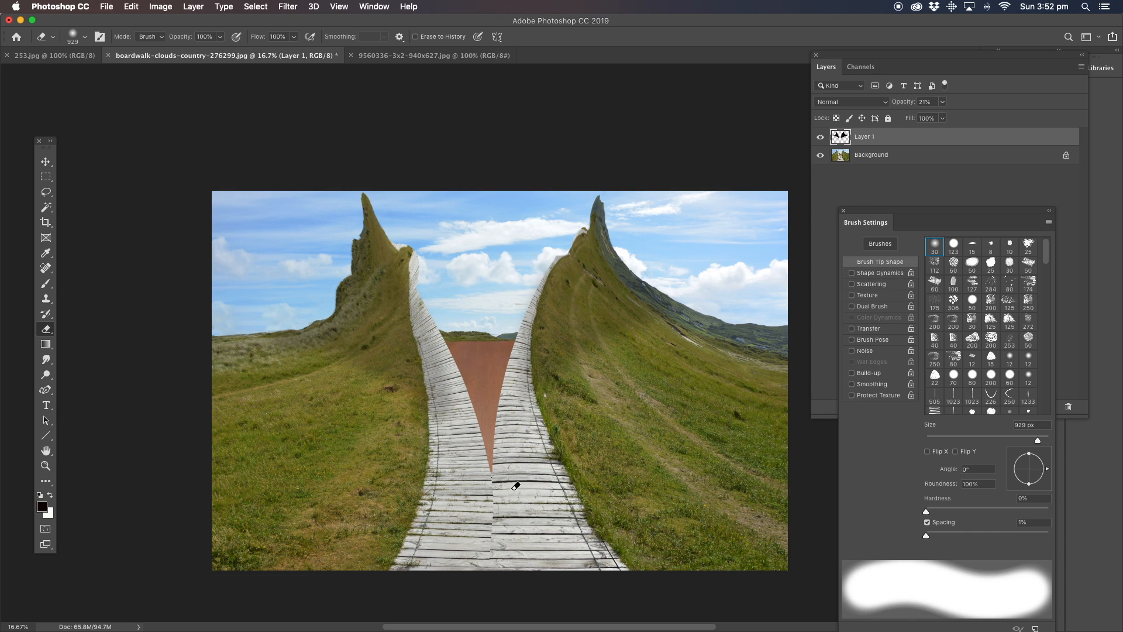
mouse_move(279, 363)
mouse_down()
mouse_move(396, 404)
mouse_move(431, 446)
mouse_up()
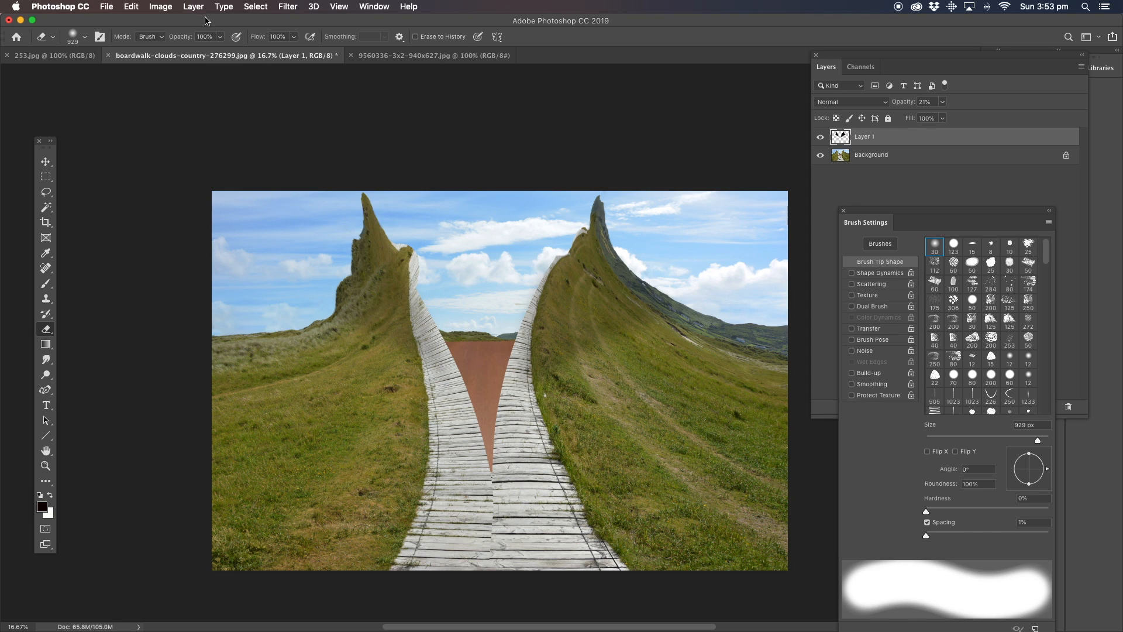
click(190, 7)
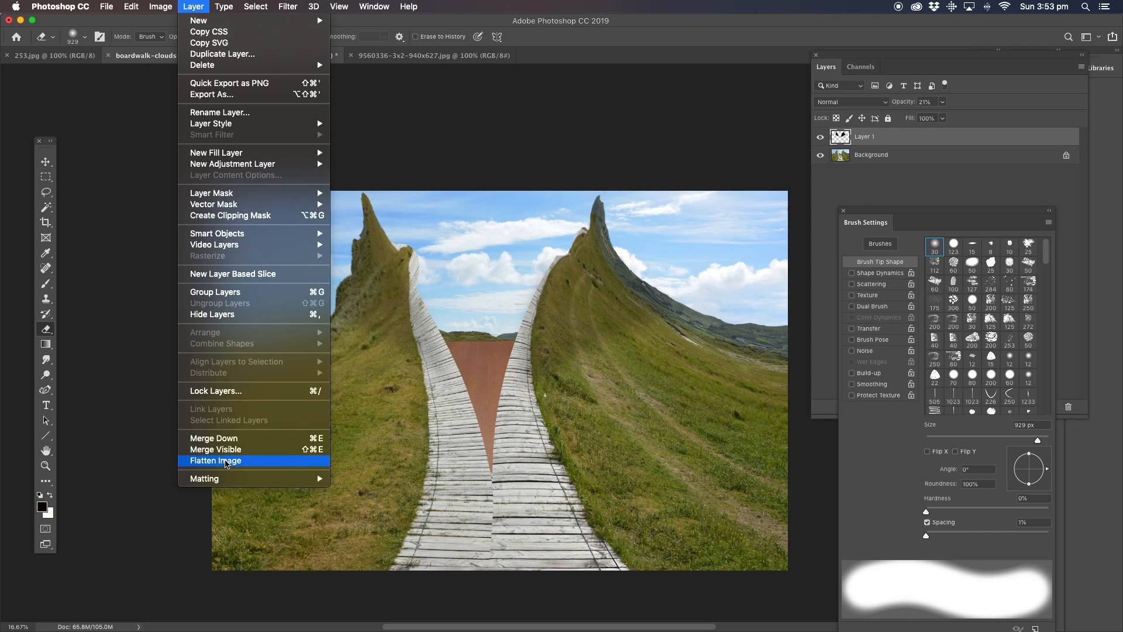
click(228, 462)
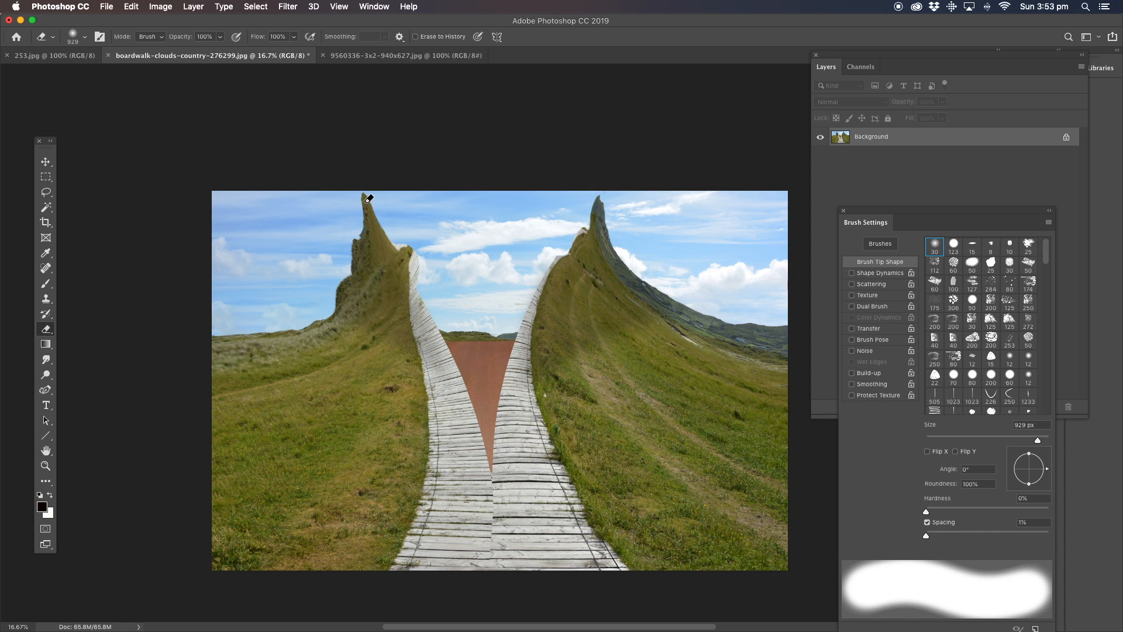
Prepare a soft 10 px Brush in near-white fcf6f5 and add a new layer above the background
click(45, 465)
click(607, 244)
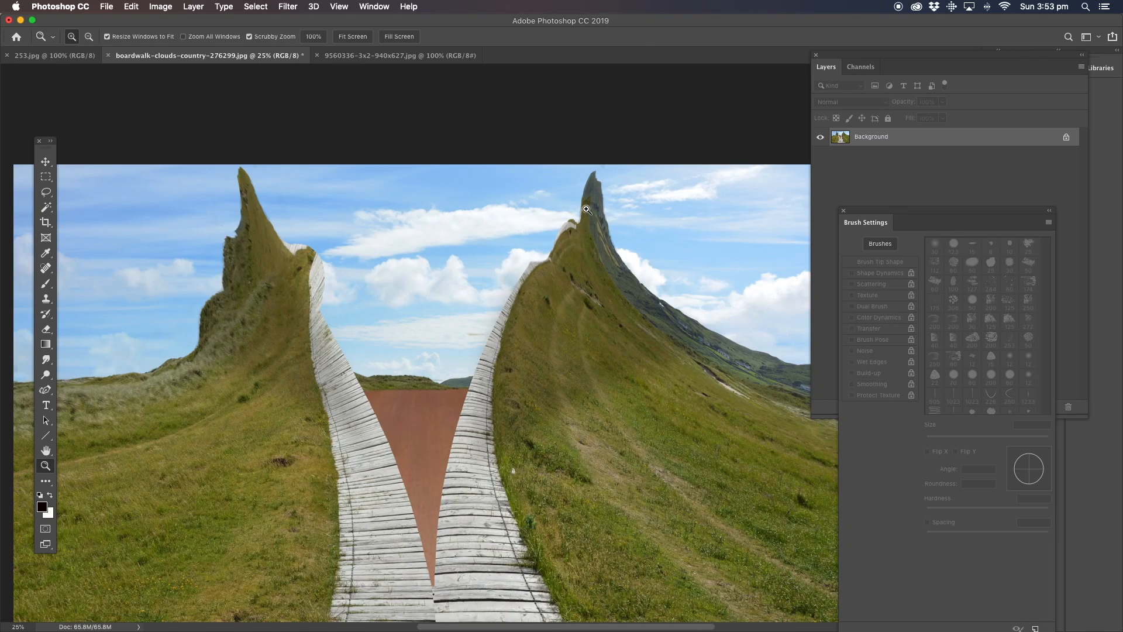
click(587, 199)
click(589, 197)
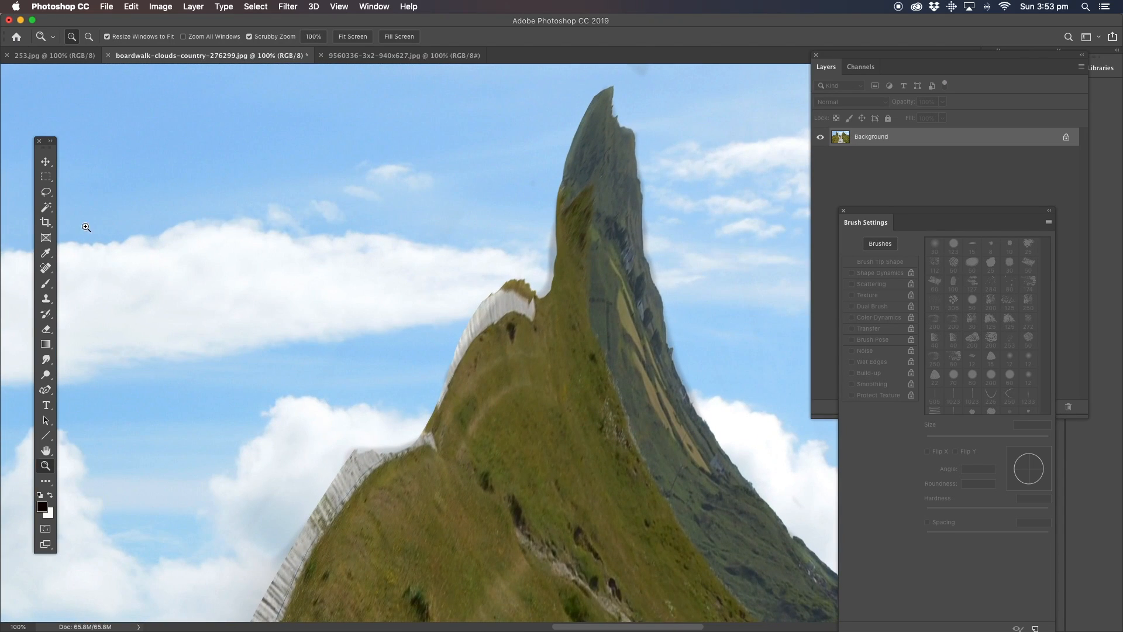
mouse_move(46, 284)
mouse_down()
mouse_move(100, 293)
mouse_move(89, 289)
mouse_up()
click(43, 507)
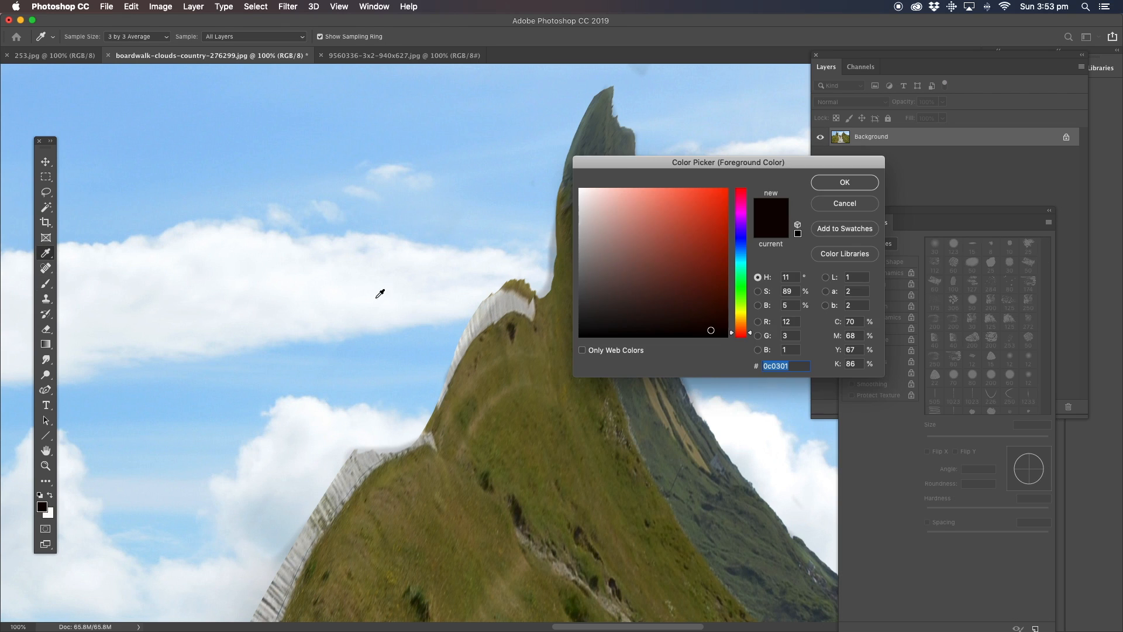
click(583, 190)
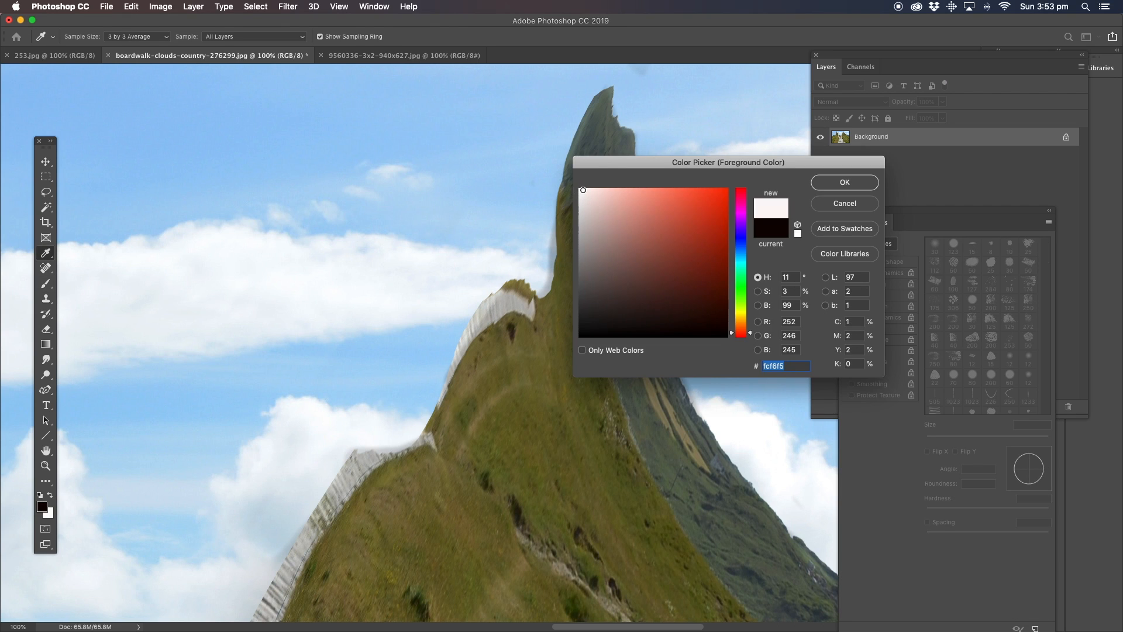
click(840, 184)
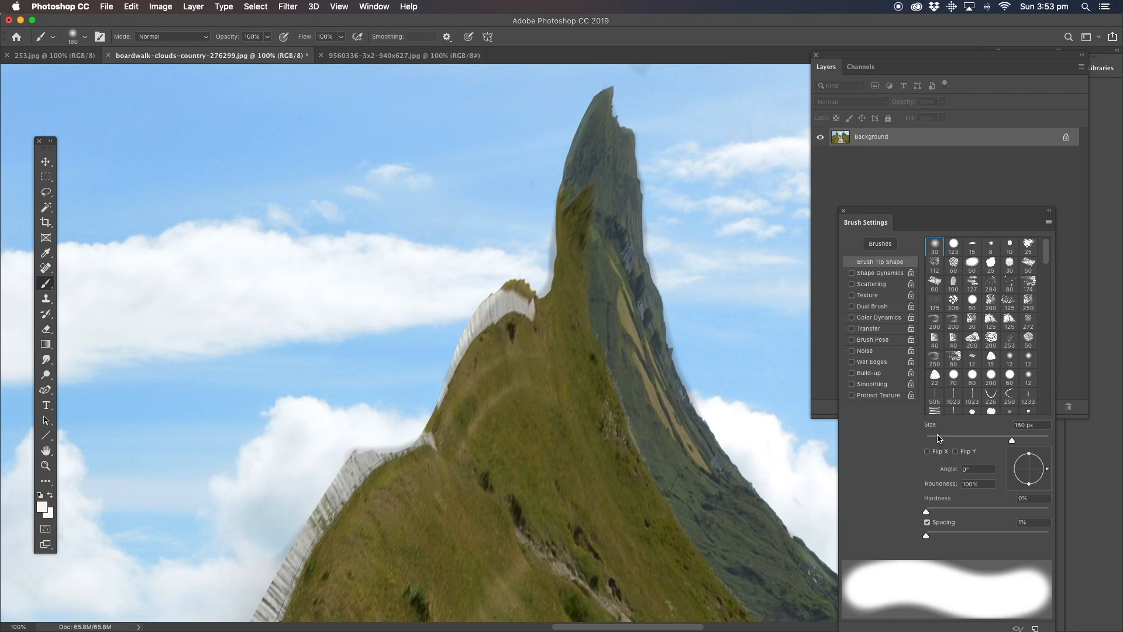
click(932, 440)
click(869, 183)
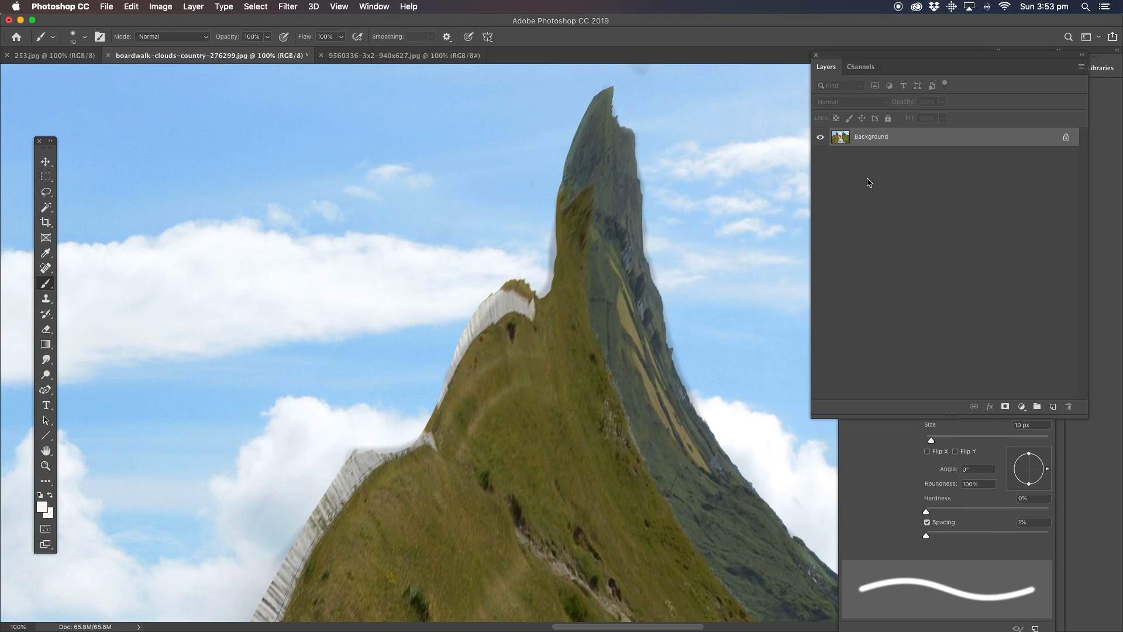
click(1052, 407)
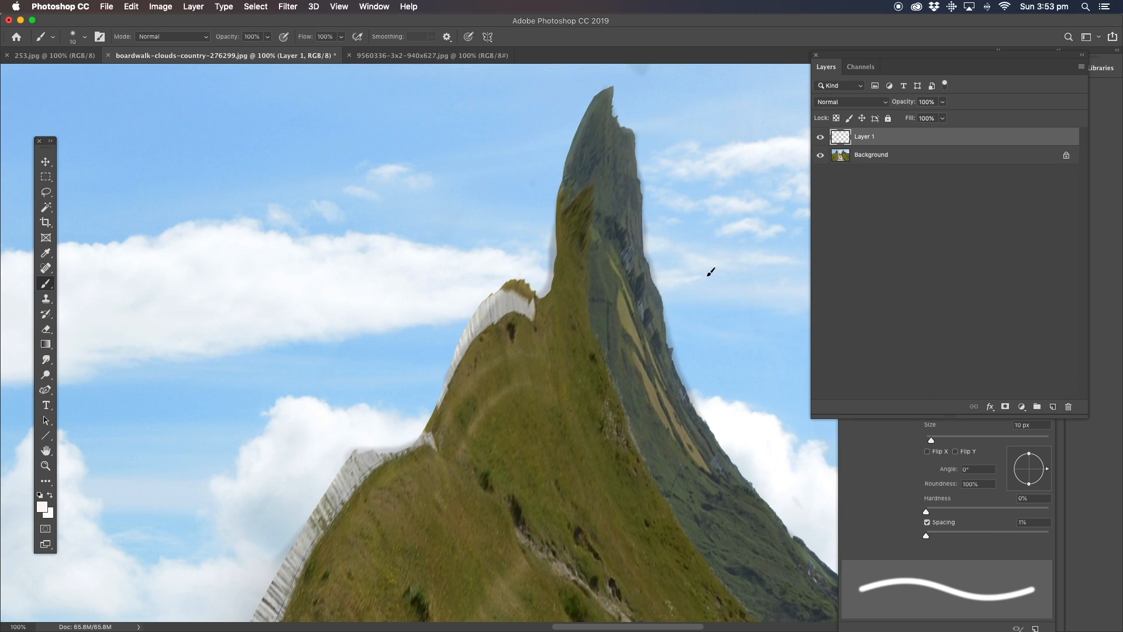
Paint a thin near-white highlight along the right hill's inner edge, from the peak down its upper boardwalk
mouse_move(612, 86)
mouse_down()
mouse_move(565, 179)
mouse_move(569, 167)
mouse_move(554, 285)
mouse_move(548, 296)
mouse_move(502, 292)
mouse_move(512, 283)
mouse_move(492, 296)
mouse_move(431, 425)
mouse_up()
drag(363, 450, 271, 587)
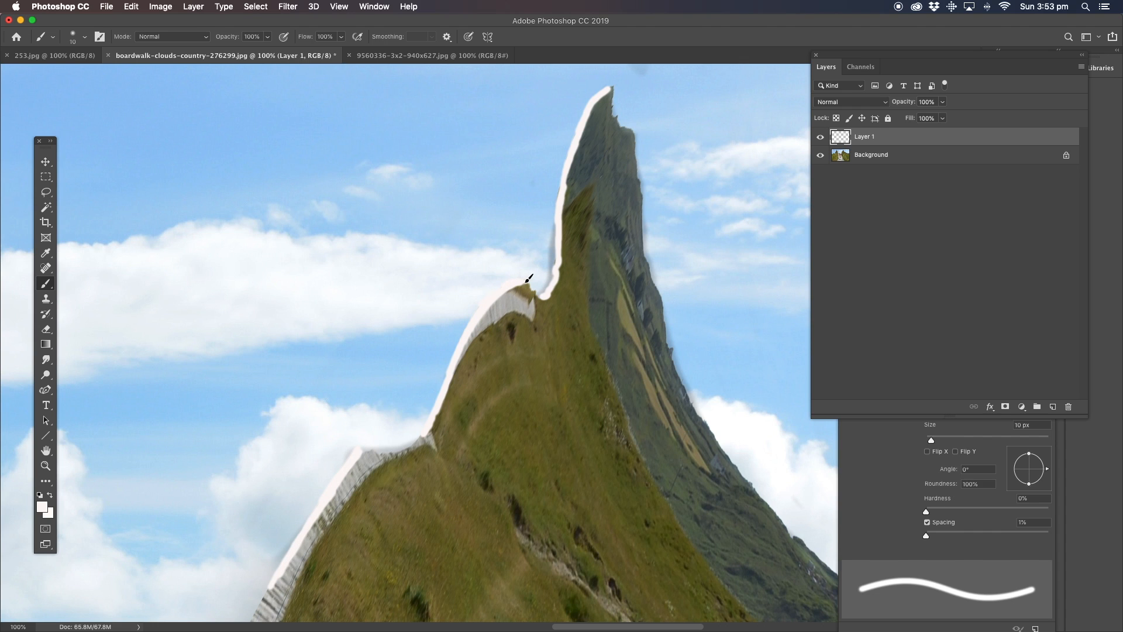
drag(362, 436, 495, 128)
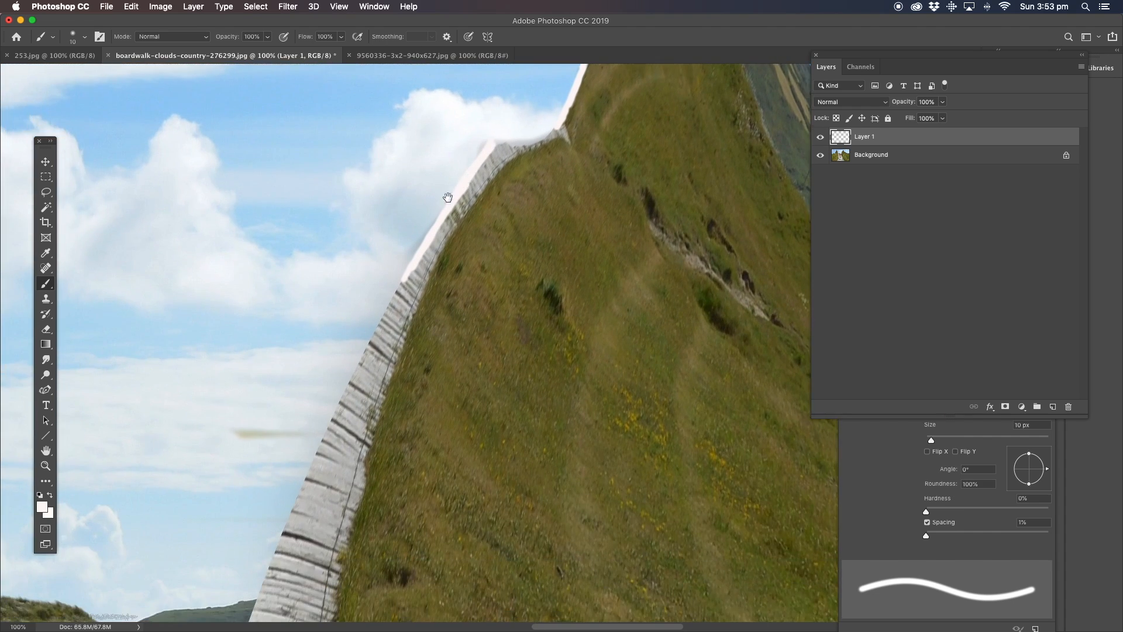
drag(409, 272, 322, 443)
drag(367, 354, 321, 446)
drag(357, 379, 280, 544)
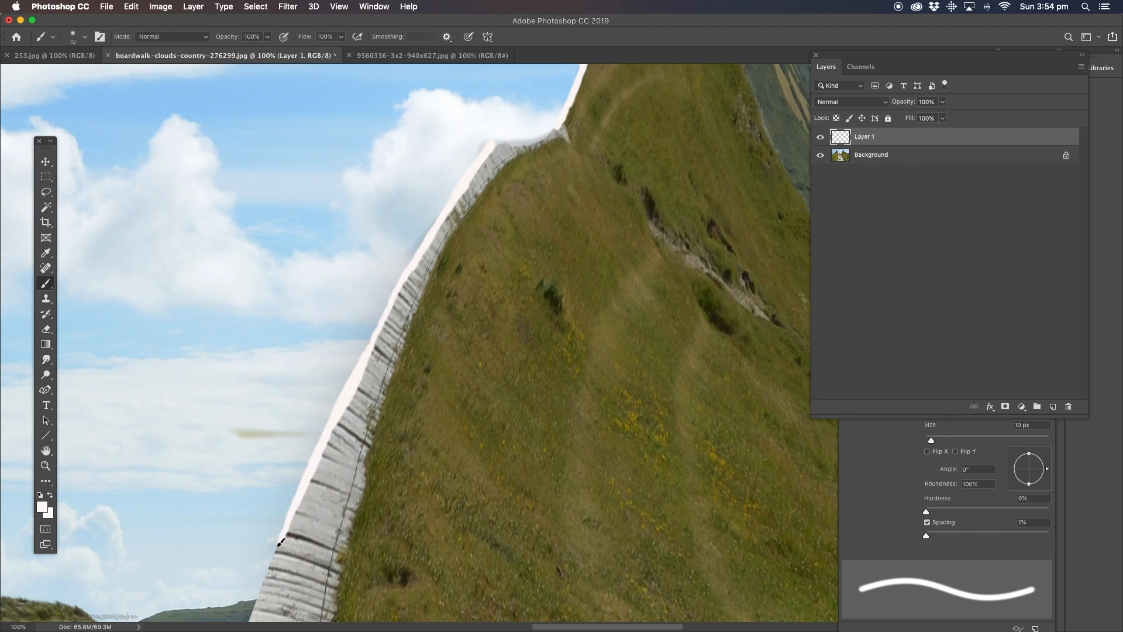
Continue the near-white highlight down the right boardwalk's inner edge to the tip of the red dirt gap
drag(369, 468, 446, 236)
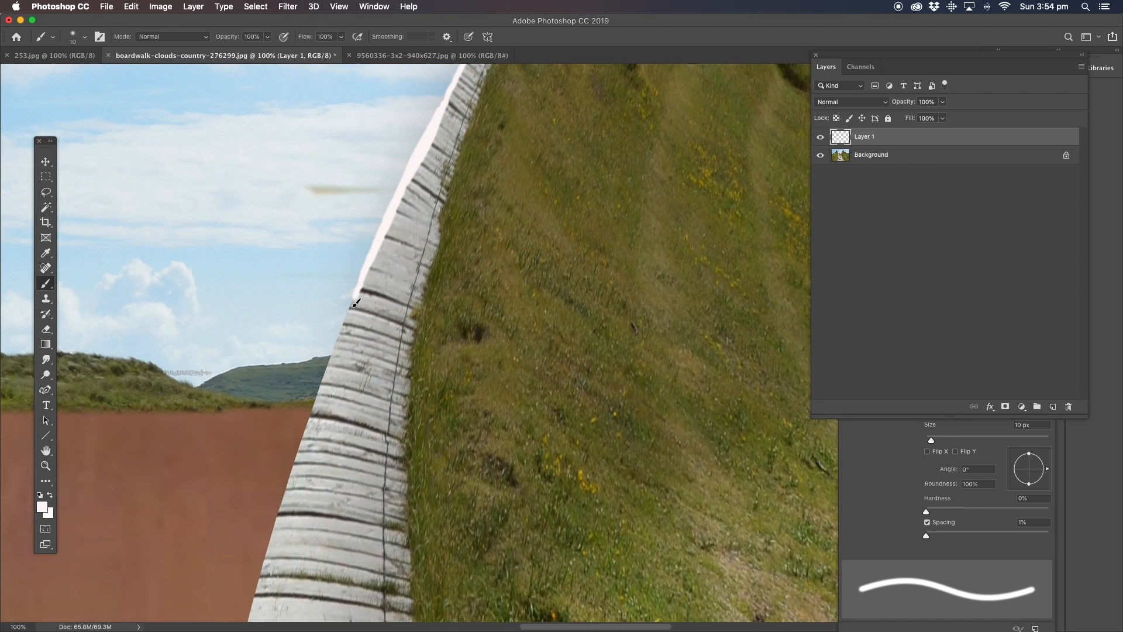
drag(356, 298, 276, 539)
drag(347, 503, 404, 313)
drag(330, 331, 261, 596)
drag(306, 552, 356, 237)
drag(316, 280, 274, 603)
mouse_move(330, 573)
mouse_down()
mouse_move(330, 523)
mouse_move(335, 267)
mouse_up()
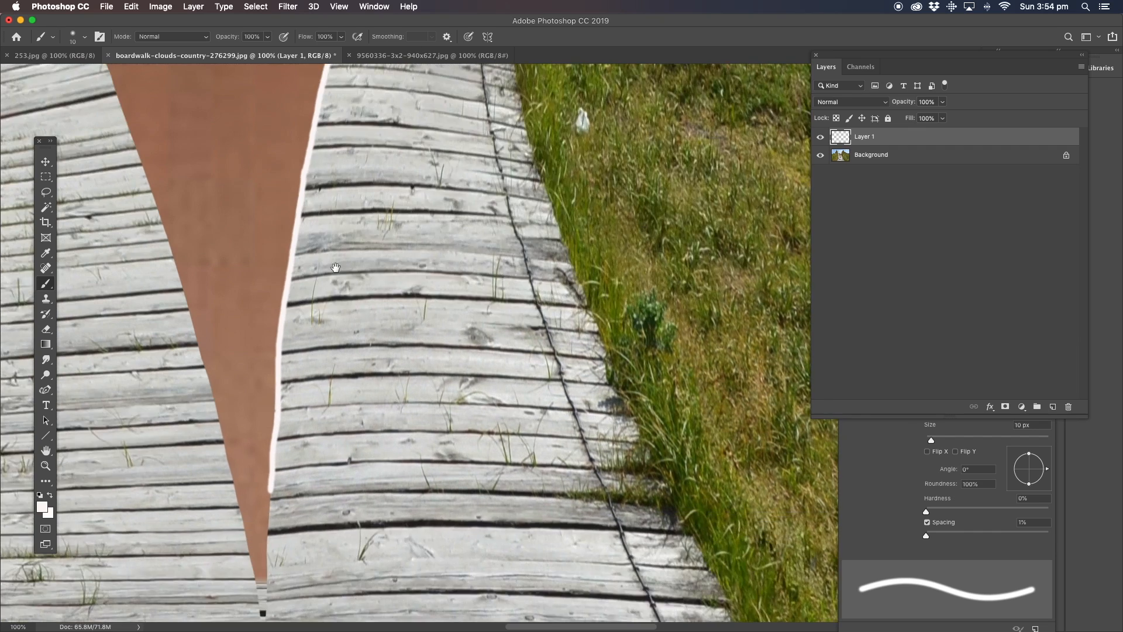
drag(314, 451, 320, 284)
drag(279, 319, 266, 473)
Try lowering the opacity of the painted edge highlight on Layer 1 to 68%
click(44, 467)
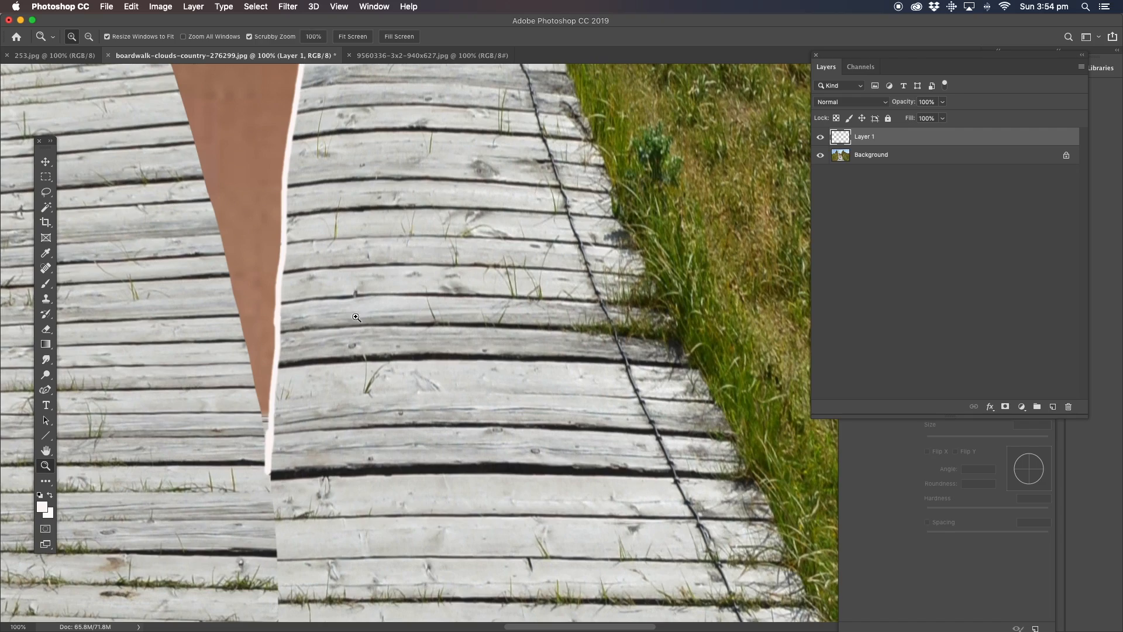
alt+click(456, 261)
alt+click(457, 261)
alt+click(459, 257)
alt+click(465, 240)
alt+click(468, 228)
drag(473, 210, 457, 249)
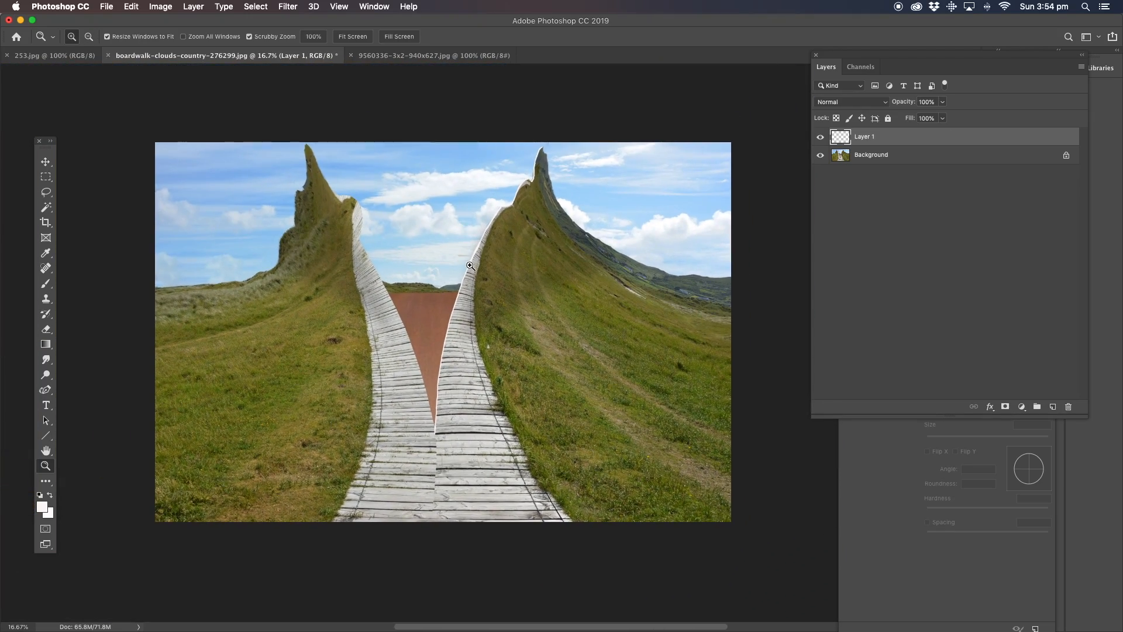
click(459, 252)
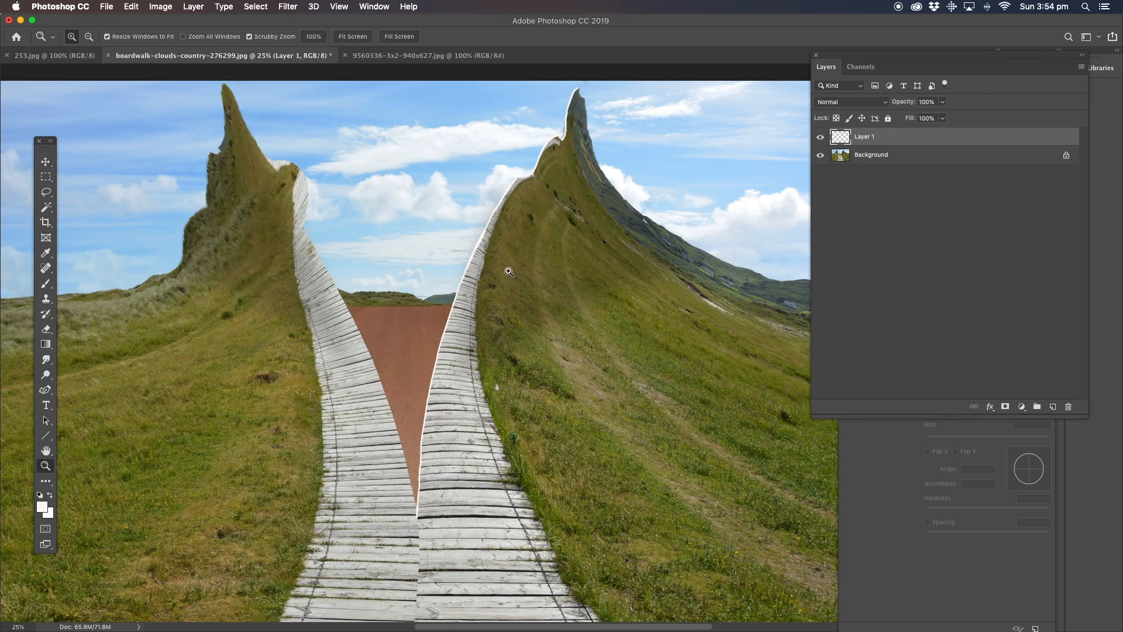
click(944, 103)
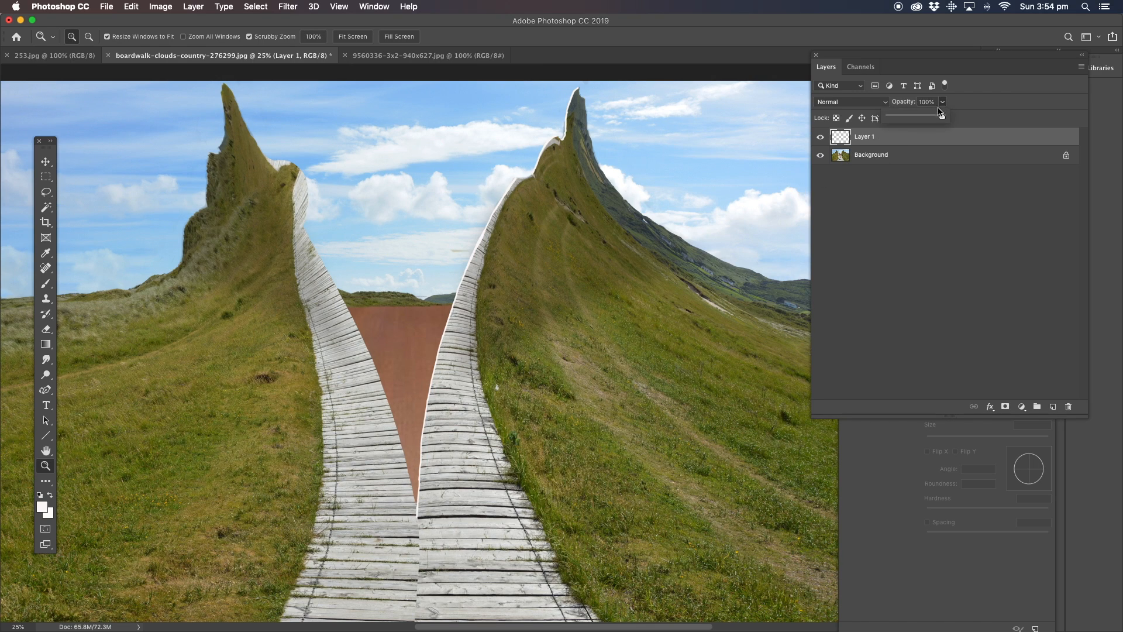
drag(943, 119, 925, 120)
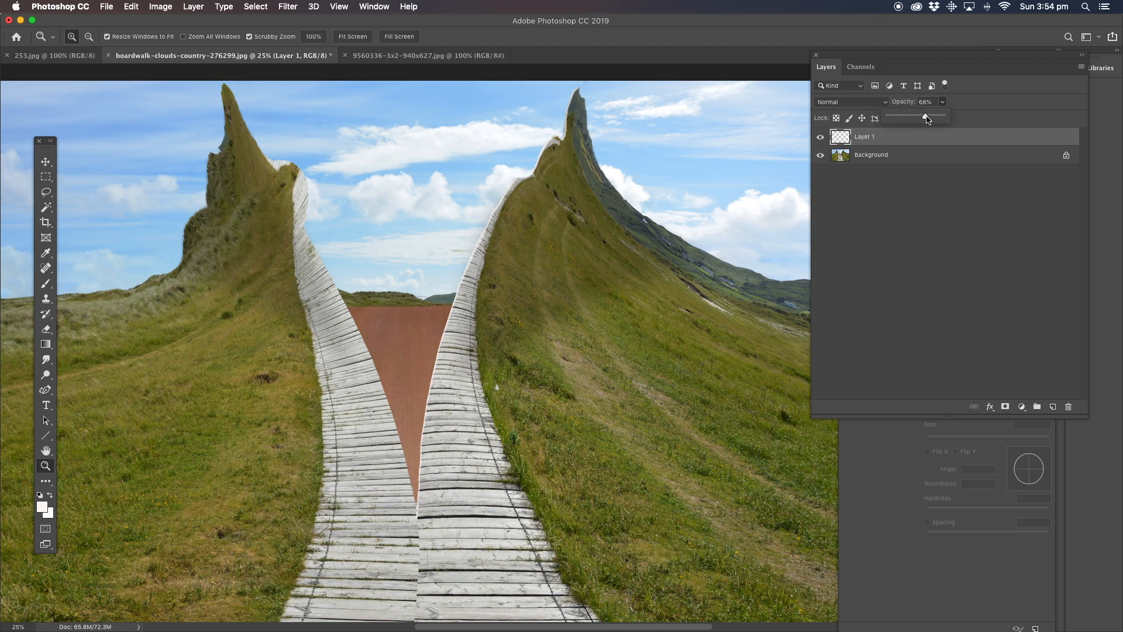
drag(926, 117, 946, 118)
Set the edge highlight layer's blend mode to Screen and its opacity to 72%
click(886, 102)
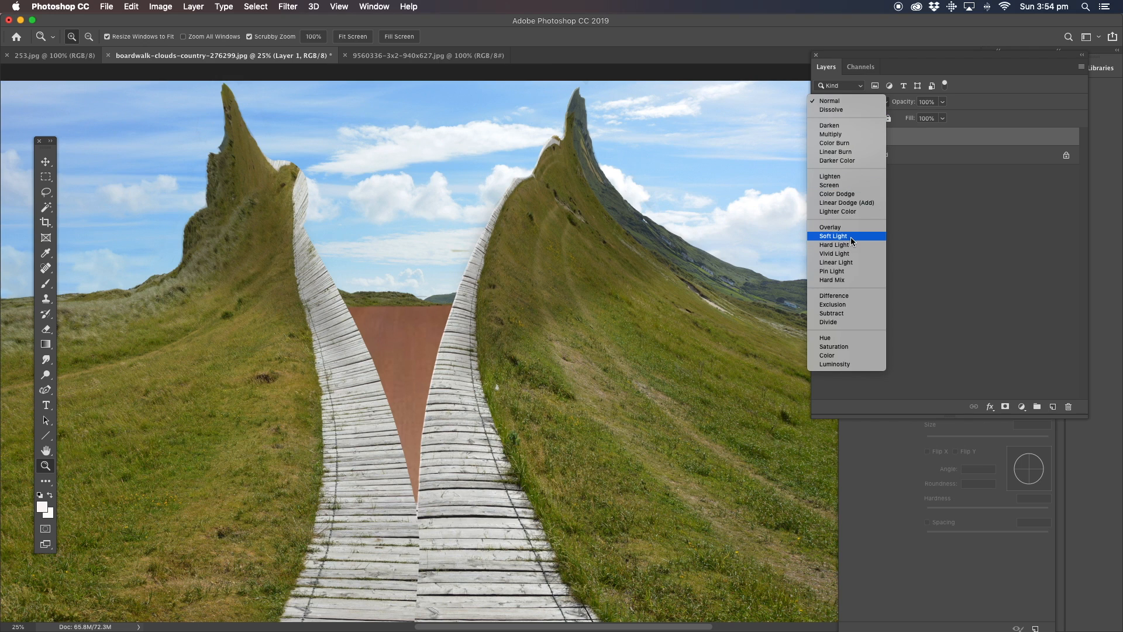
click(849, 186)
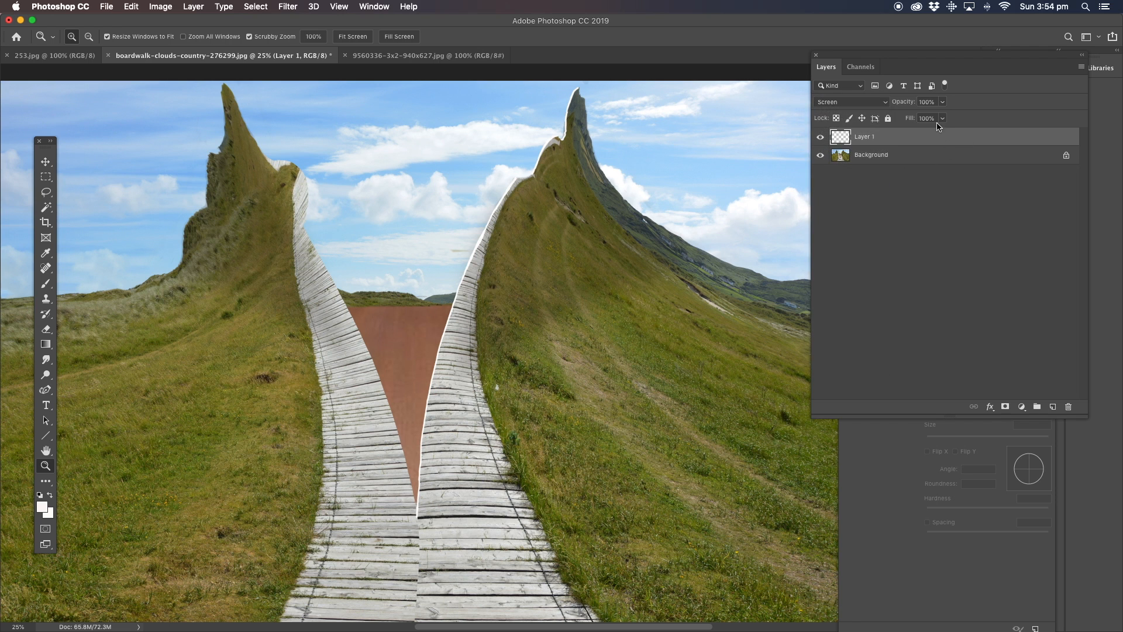
click(943, 102)
drag(931, 121, 930, 121)
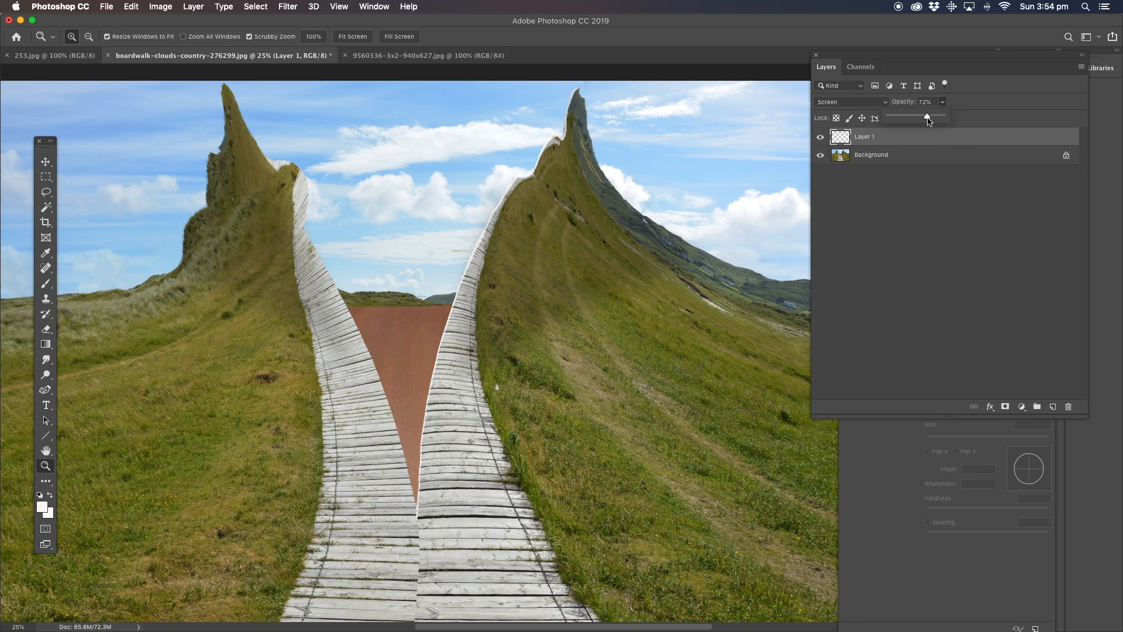
Flatten the edge highlight layer into the background
click(575, 124)
click(575, 124)
click(573, 124)
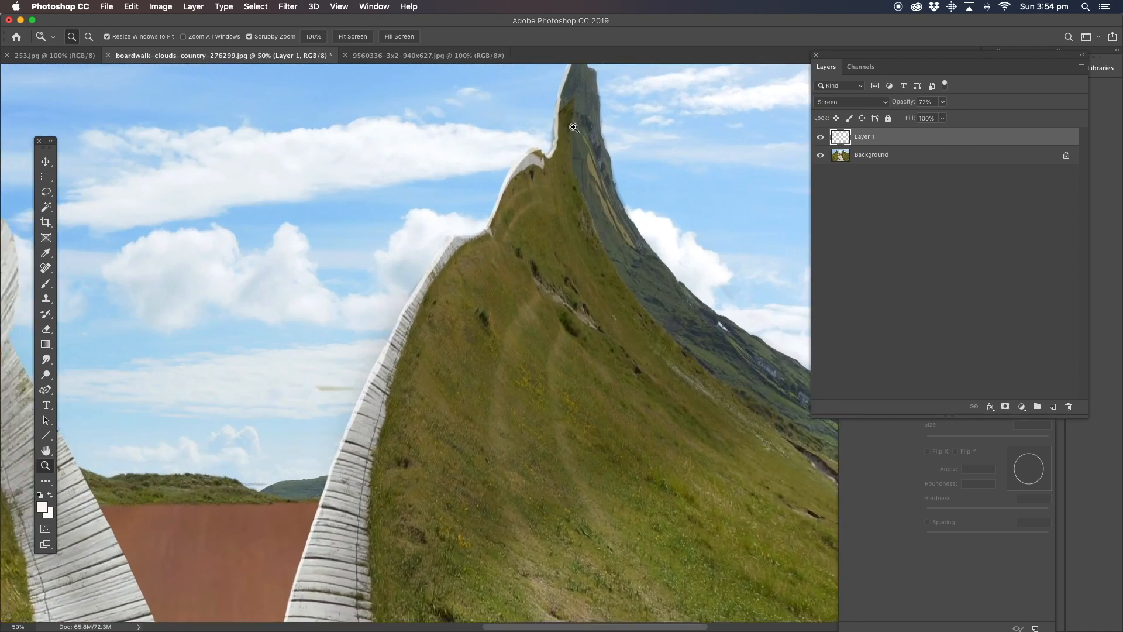
click(571, 125)
click(565, 131)
click(532, 151)
click(515, 201)
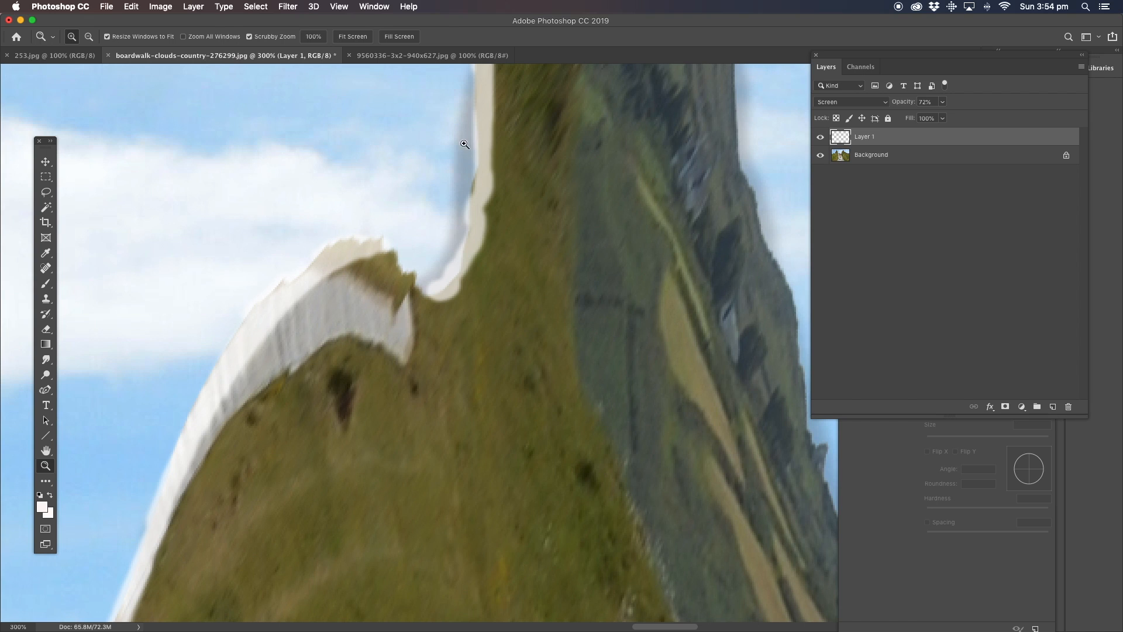
scroll(457, 211, up, 5)
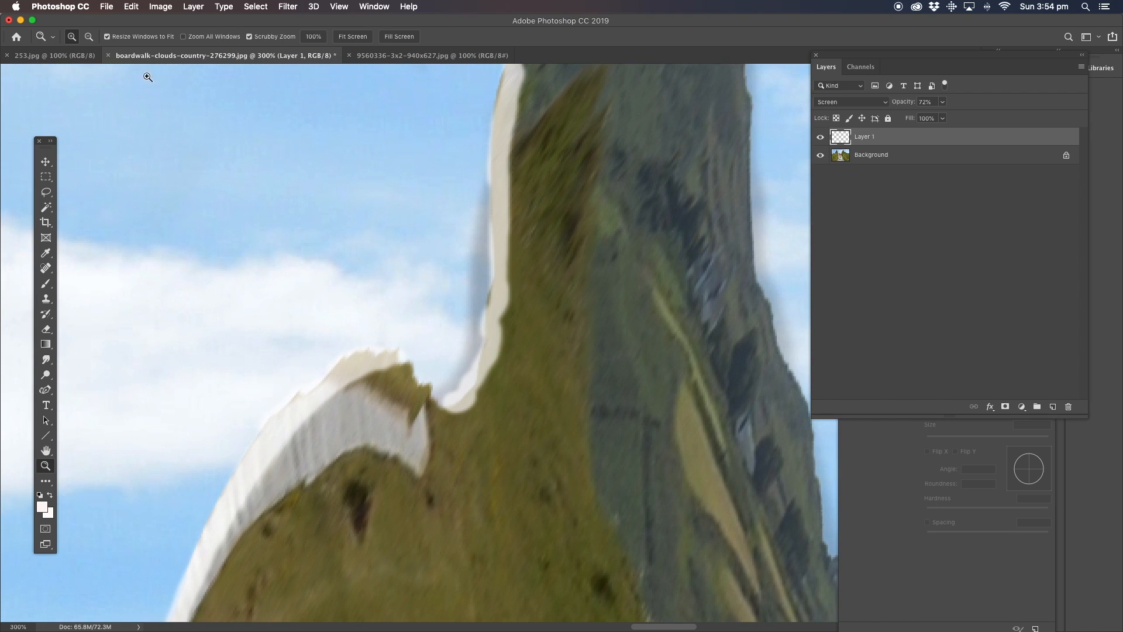
click(195, 7)
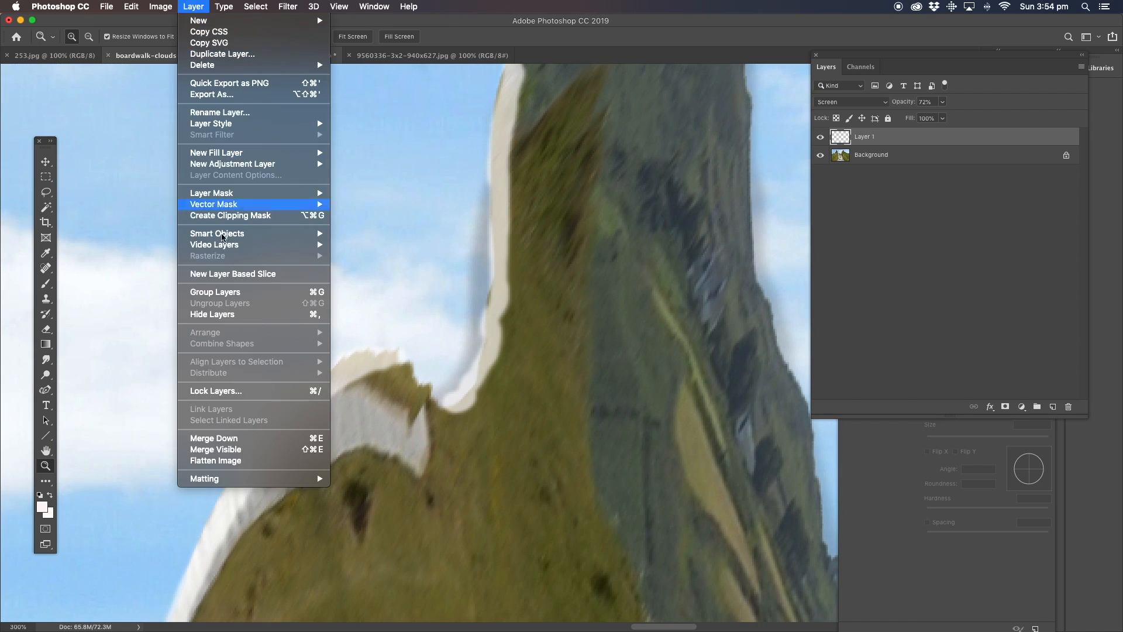
click(251, 466)
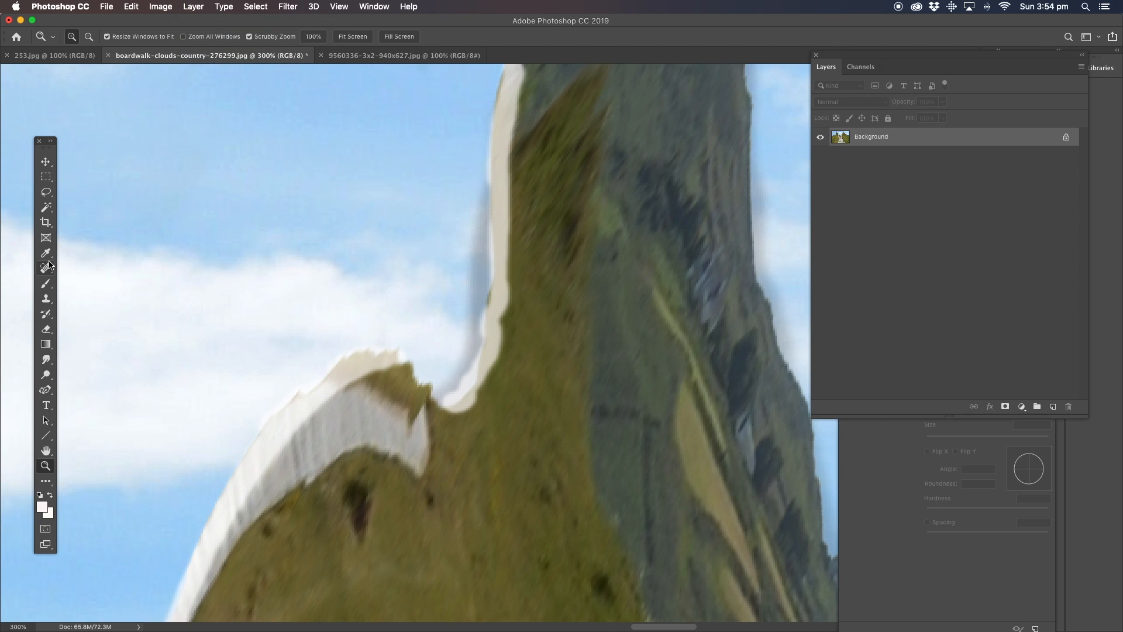
Sample the sky blue and clone clean sky over the grey fringe beside the right peak with an 18 px Clone Stamp
click(46, 253)
click(442, 181)
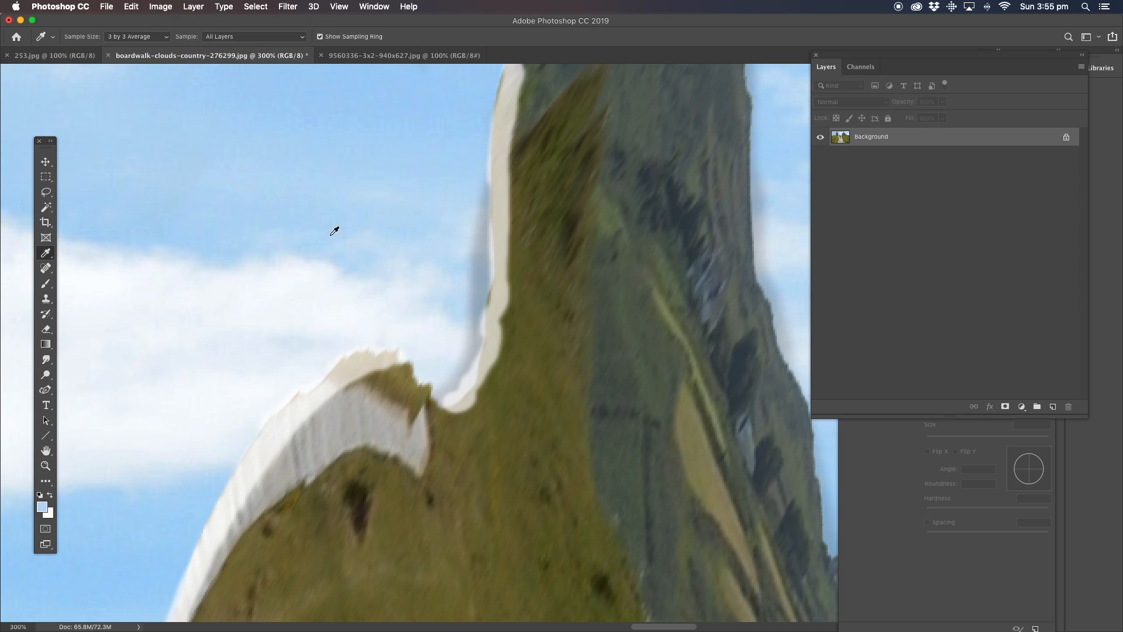
click(46, 298)
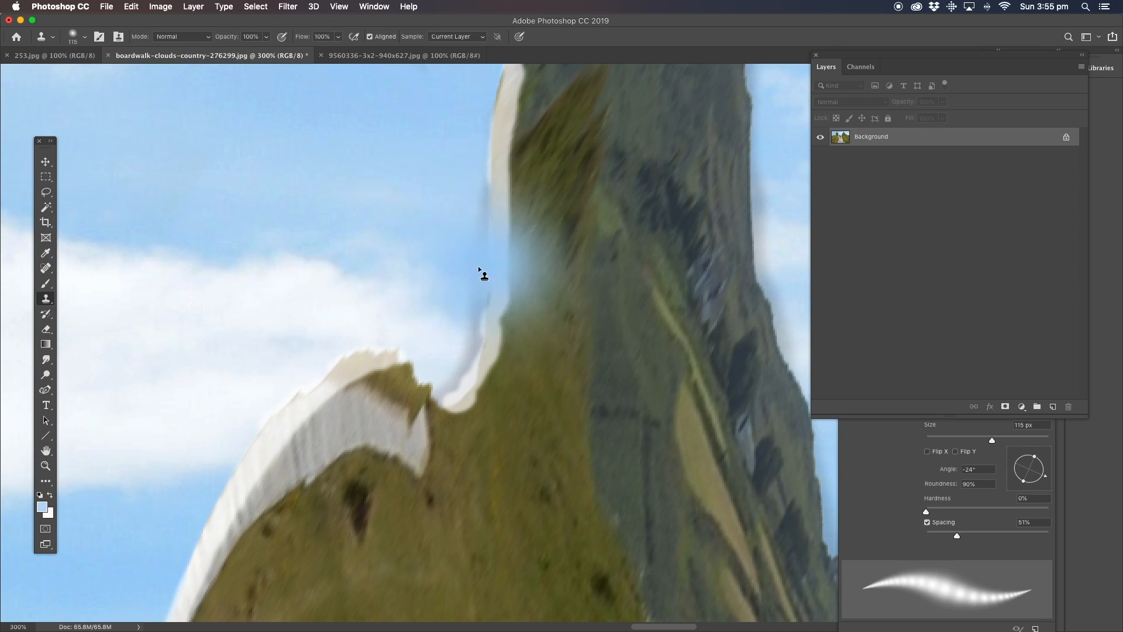
drag(452, 247, 446, 246)
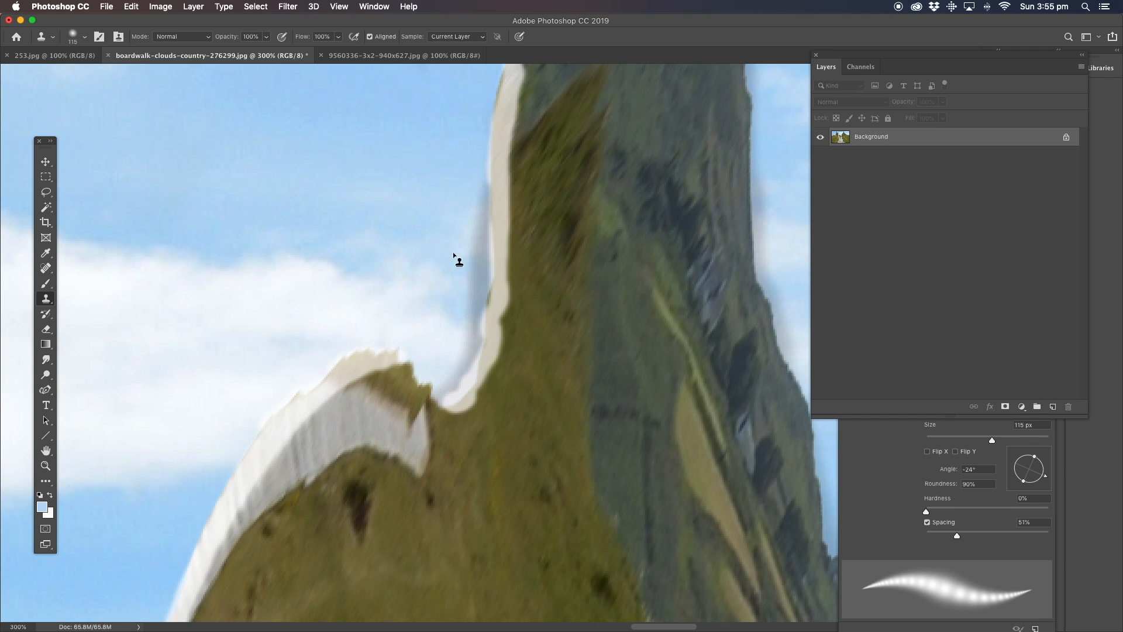
click(937, 440)
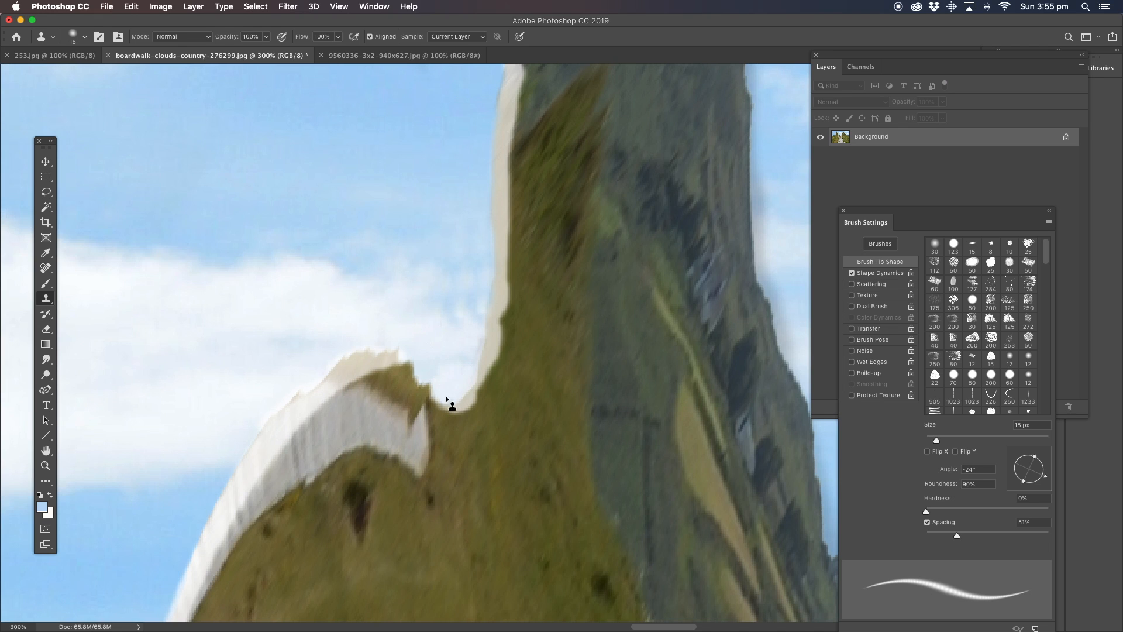
Examine the cleaned right peak and its highlighted edge within the whole composite
click(46, 465)
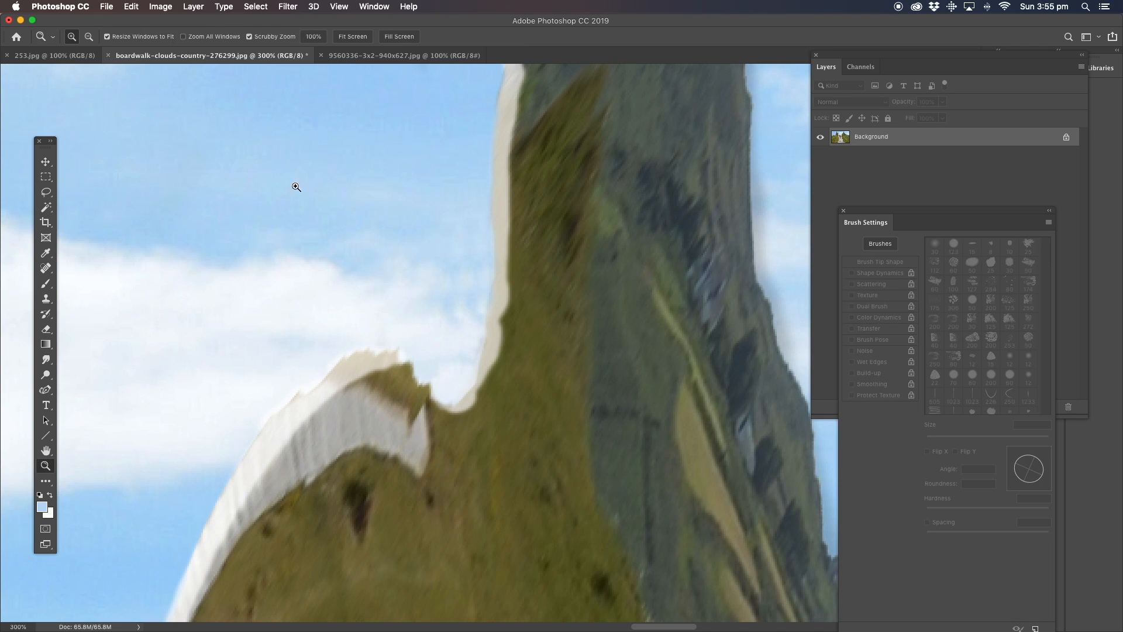
right_click(357, 170)
click(353, 171)
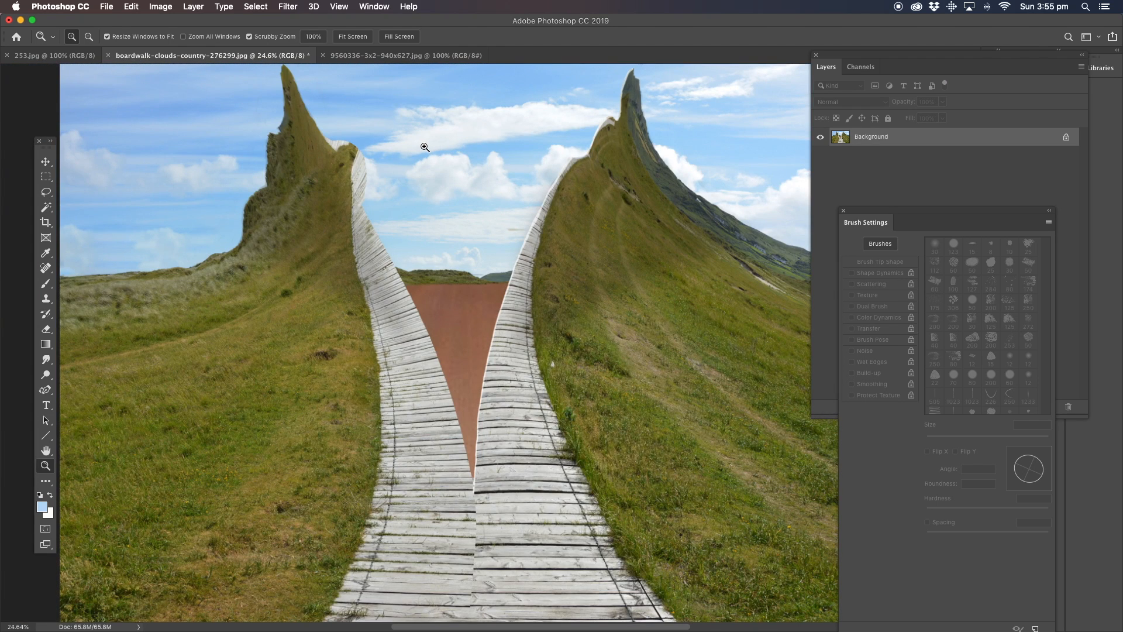
alt+click(523, 240)
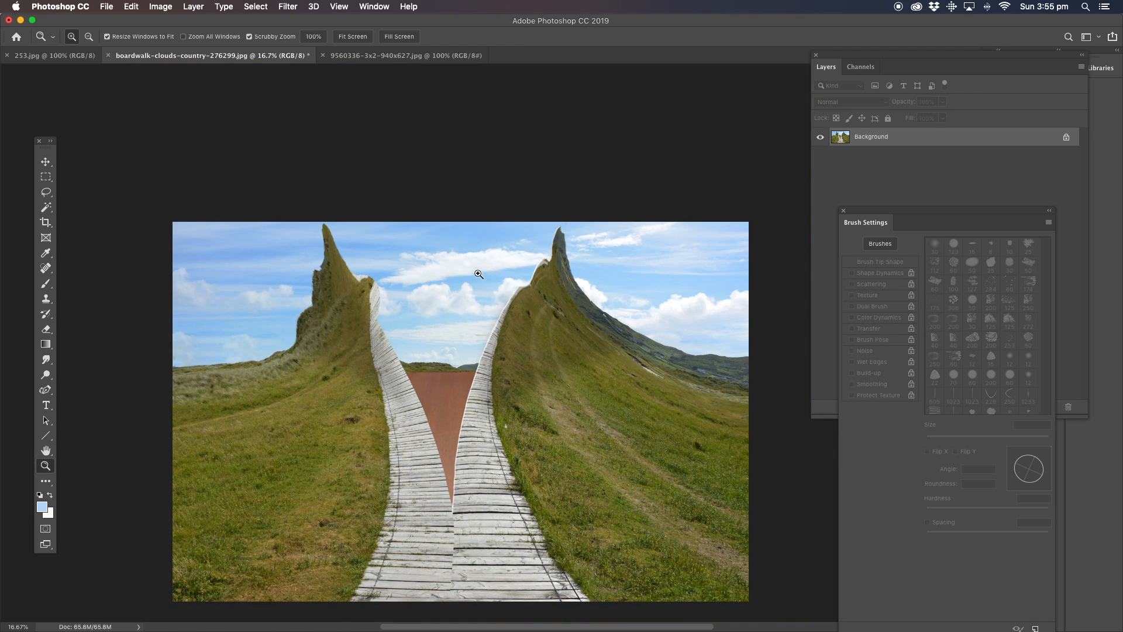
drag(479, 275, 460, 220)
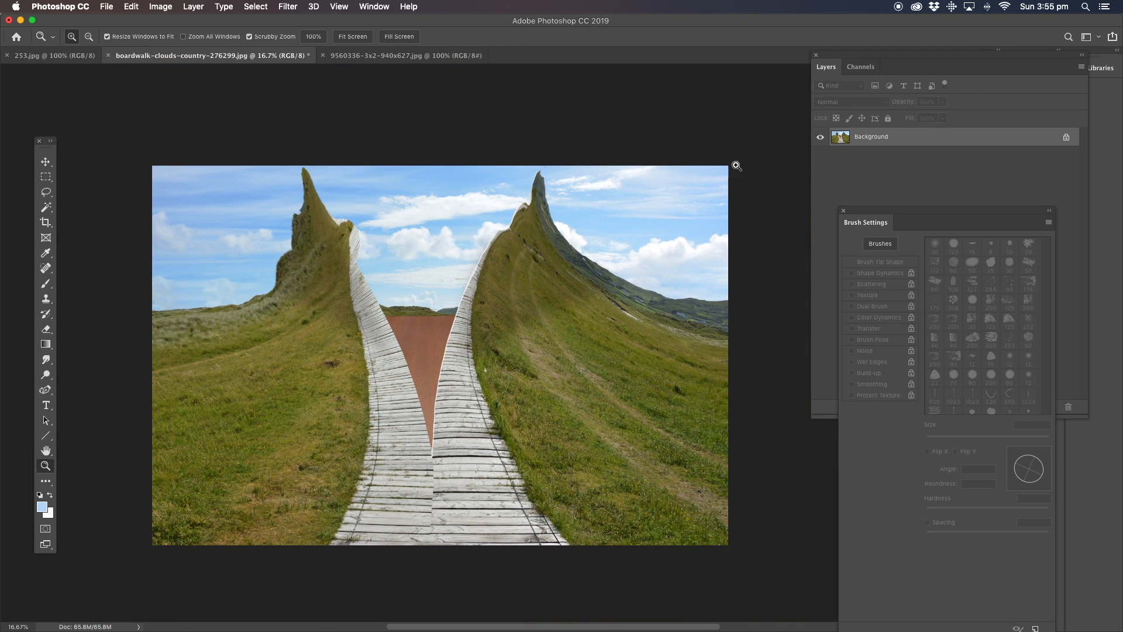